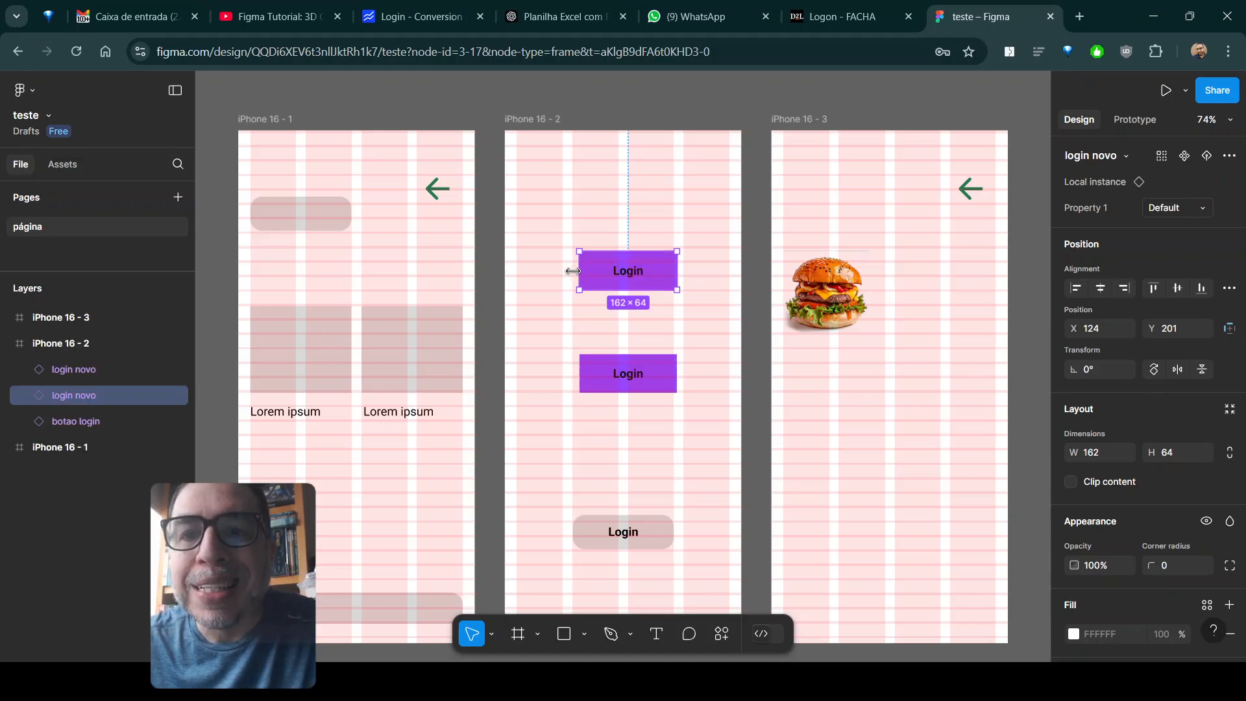
- Enlarge the upper purple Login button in the iPhone 16 - 2 frame to about 174 × 73
left_click_drag(570, 270, 565, 270)
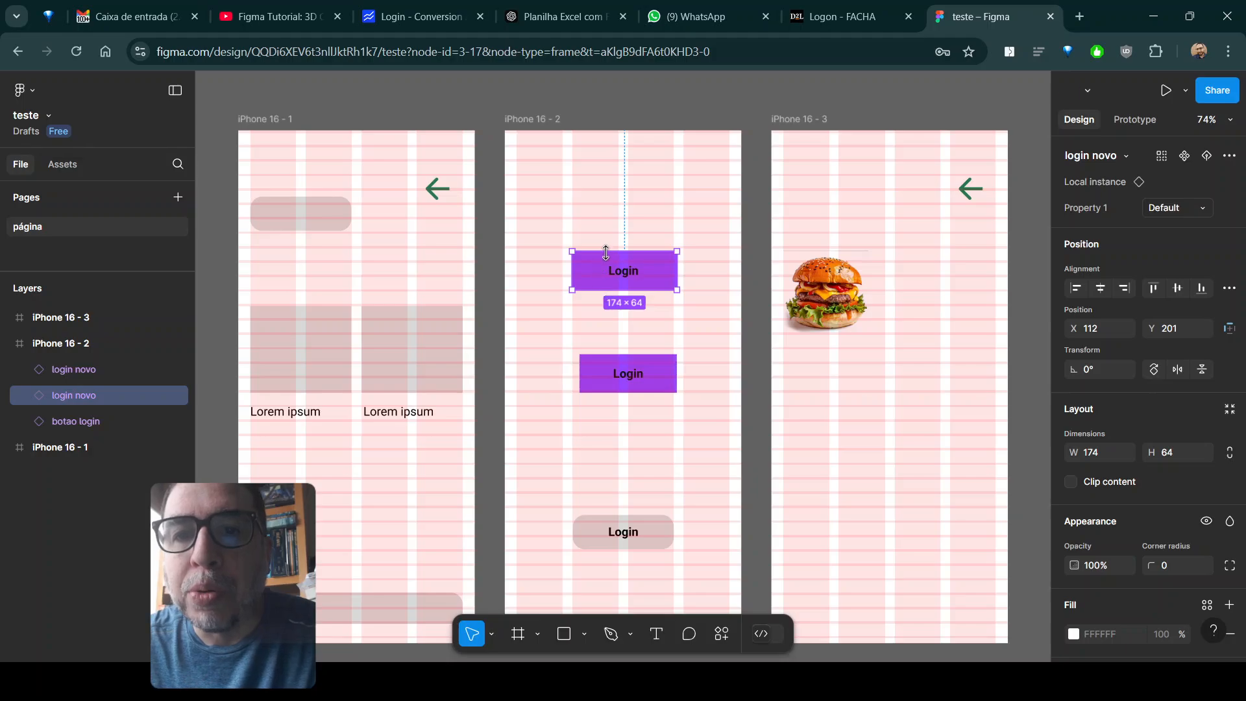
left_click_drag(614, 247, 615, 243)
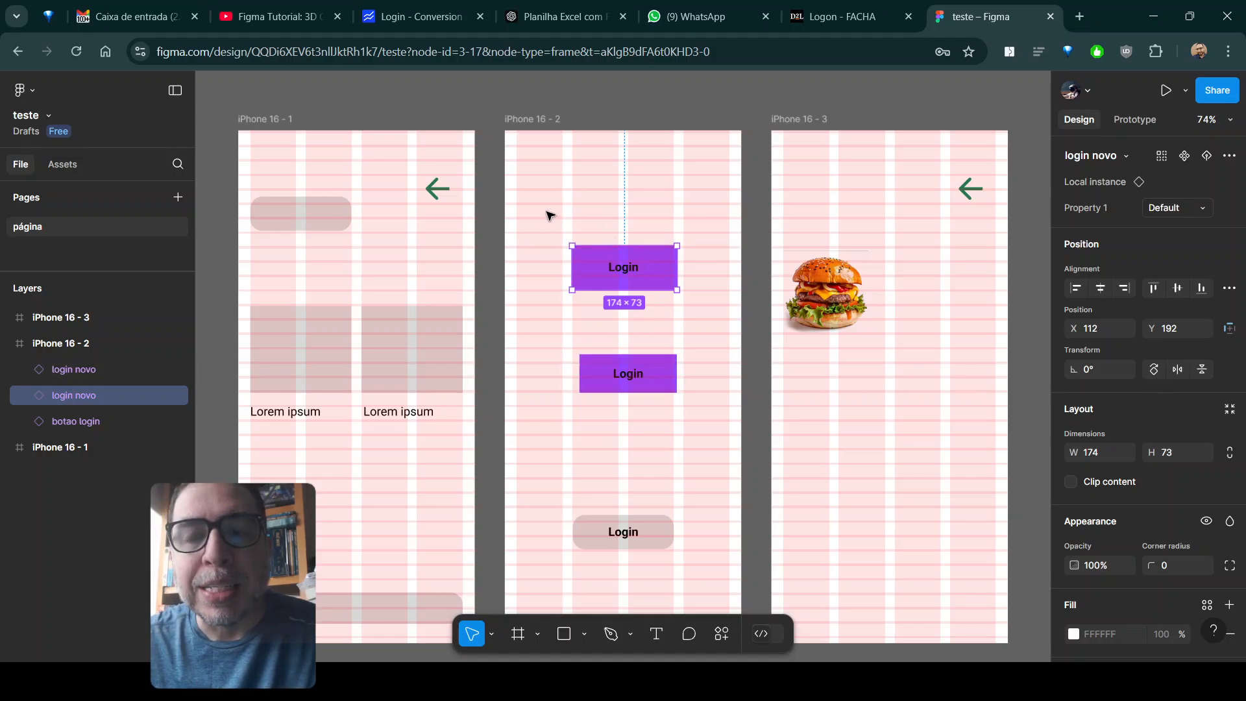
- Hide the layout grids starting from the iPhone 16 - 2 frame's grid style, and show them again
scroll(1136, 510, "down", 4)
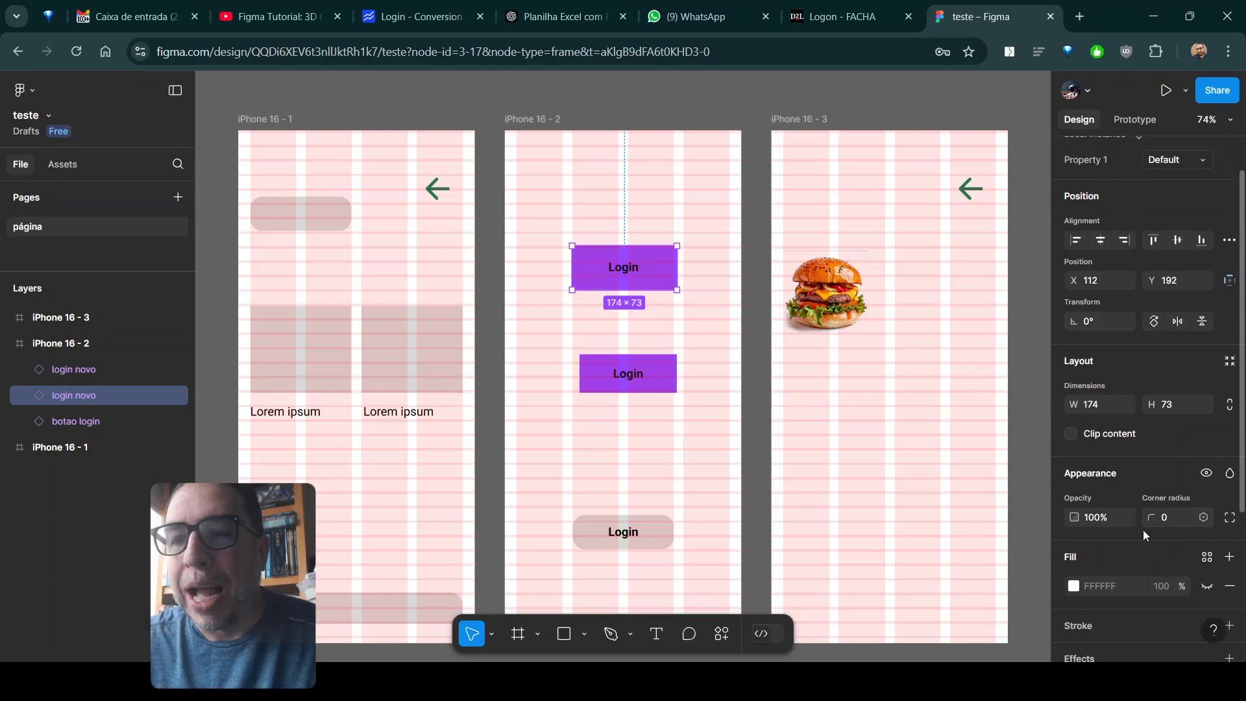
left_click(527, 121)
scroll(1195, 419, "down", 3)
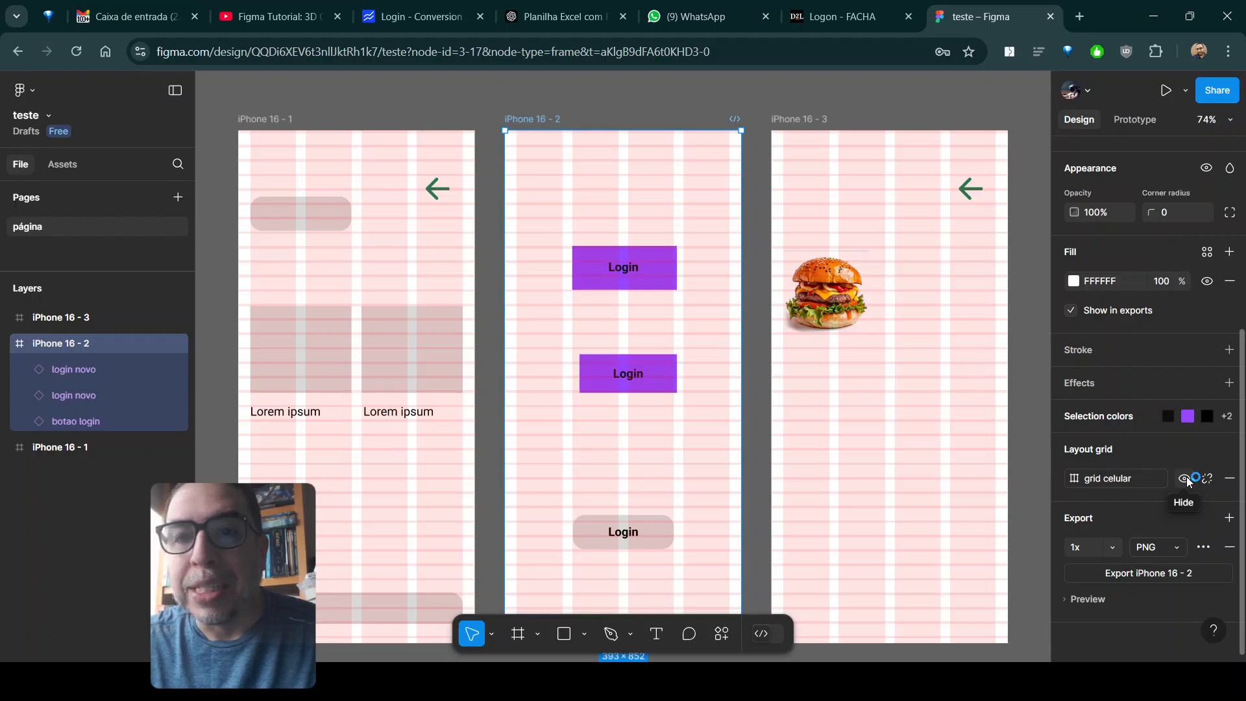
left_click(1185, 479)
left_click(1188, 479)
left_click(1187, 479)
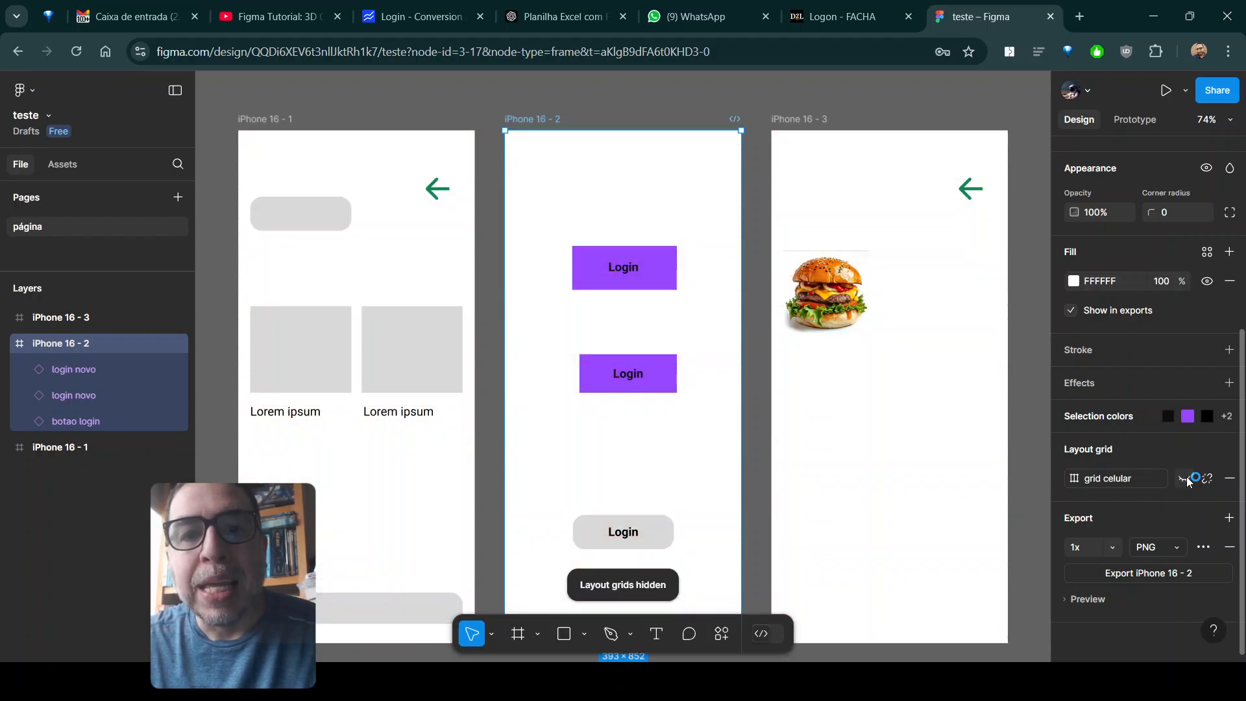
left_click(1188, 479)
left_click(1188, 479)
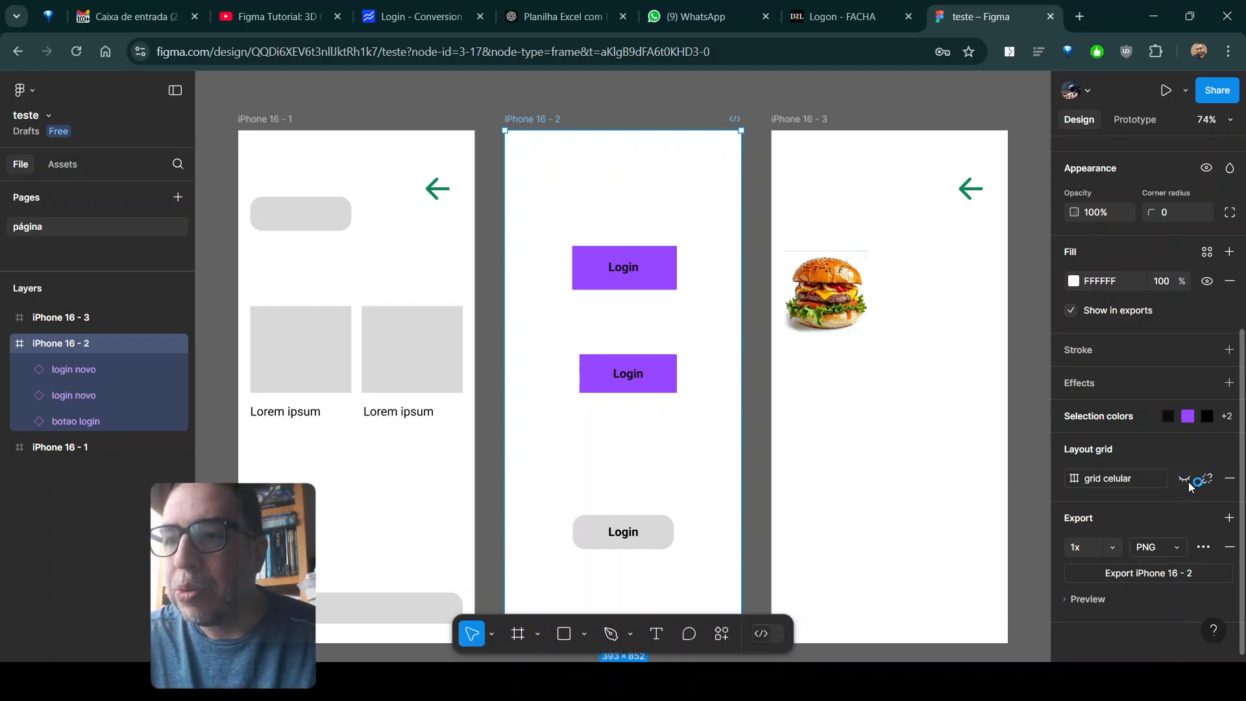
key("ctrl+shift+4")
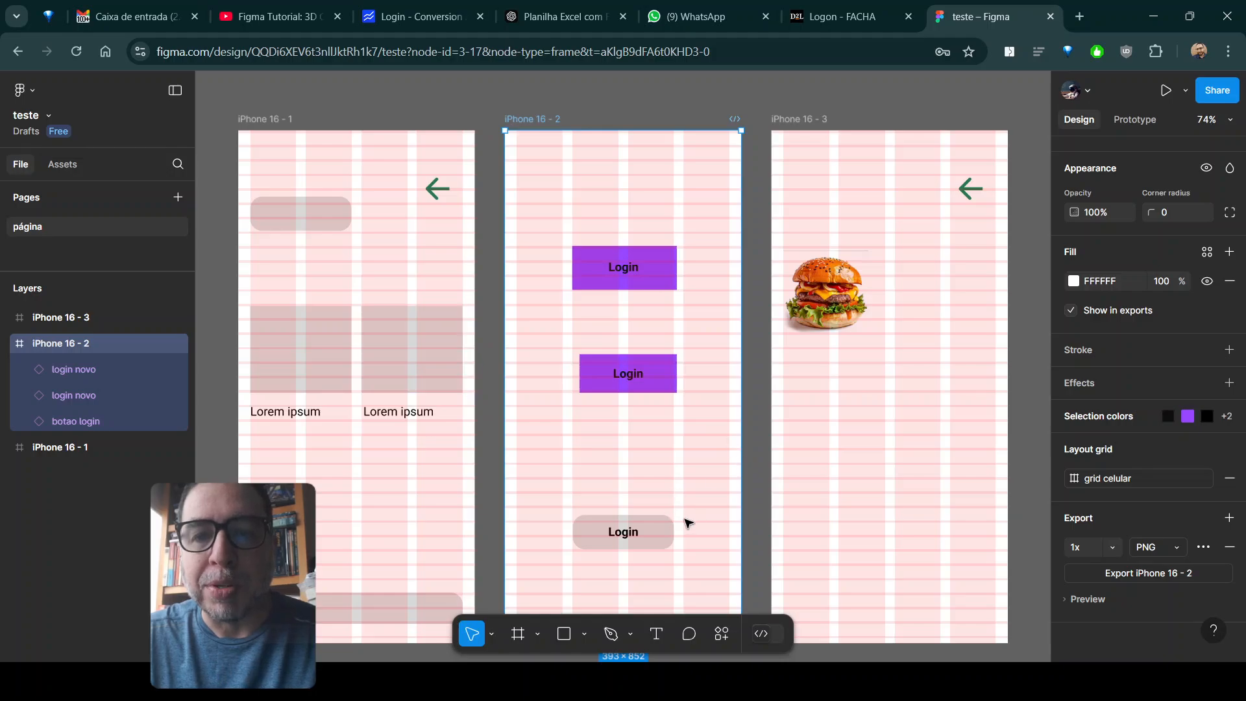
scroll(646, 445, "down", 1)
scroll(646, 446, "down", 12)
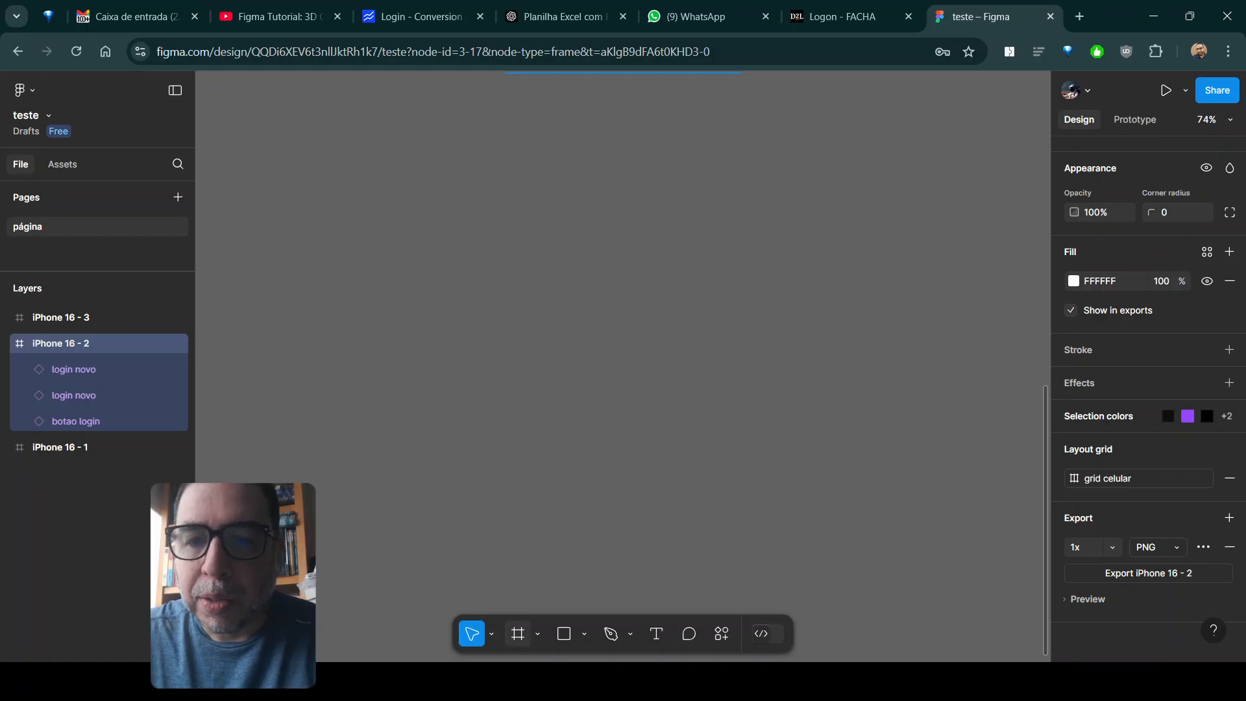
left_click(520, 638)
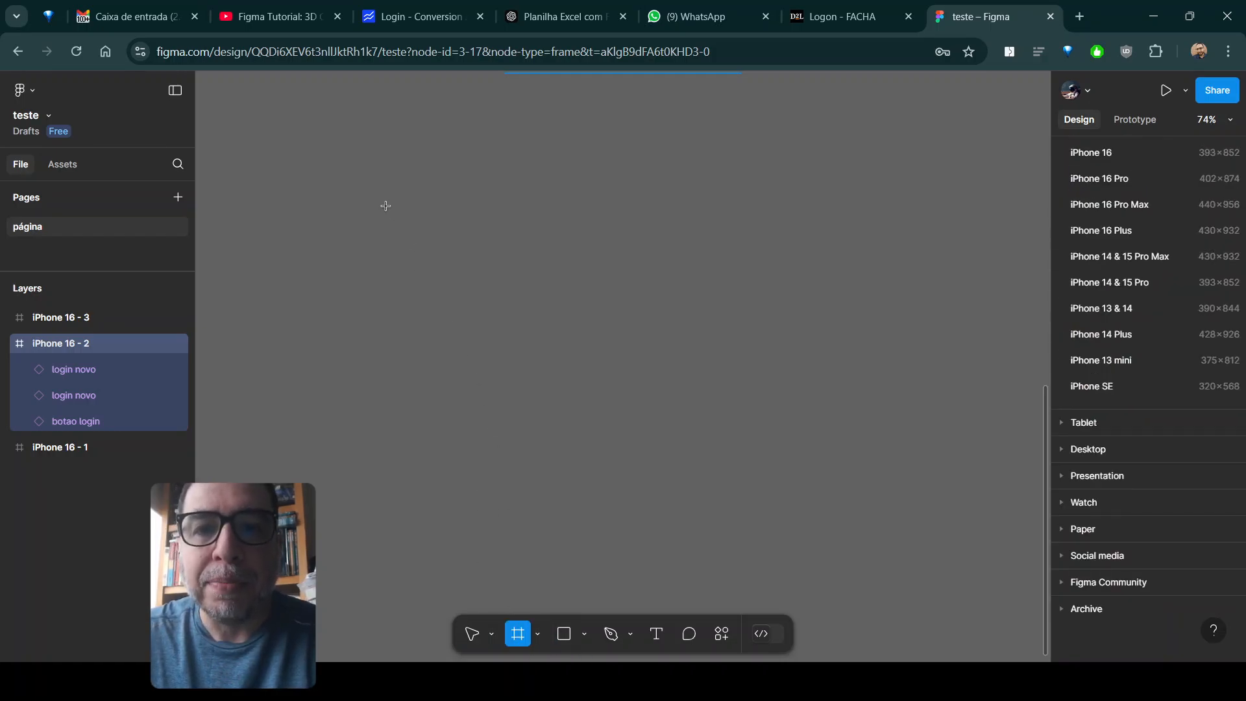
left_click(344, 163)
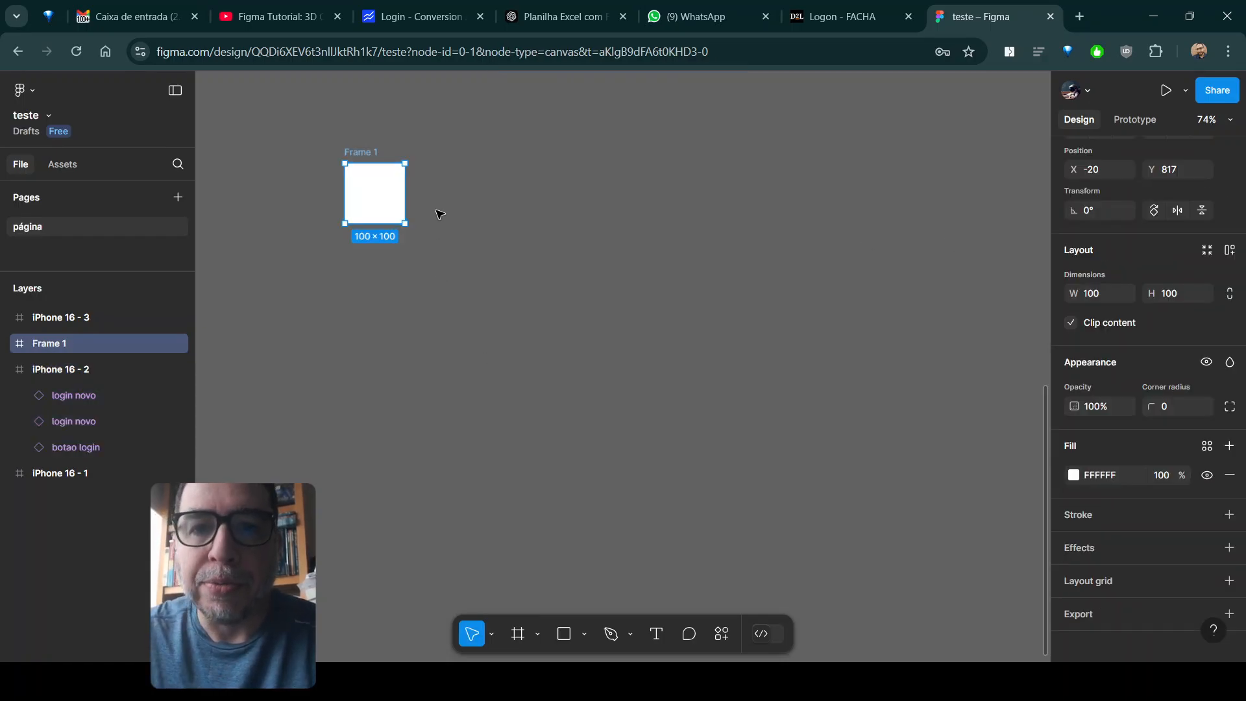
key("Delete")
- Create an iPhone 16 Pro preset frame, 402 × 874, and move it to about X -4, Y 725
left_click(518, 634)
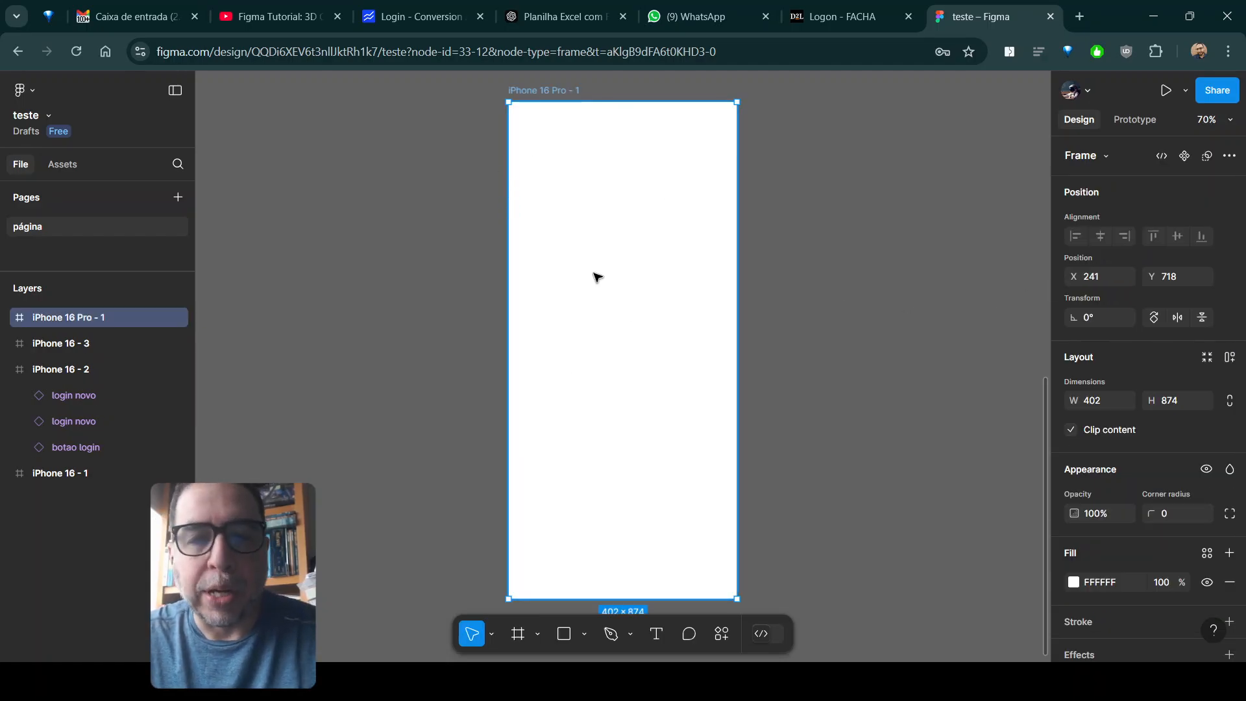
left_click_drag(564, 92, 430, 103)
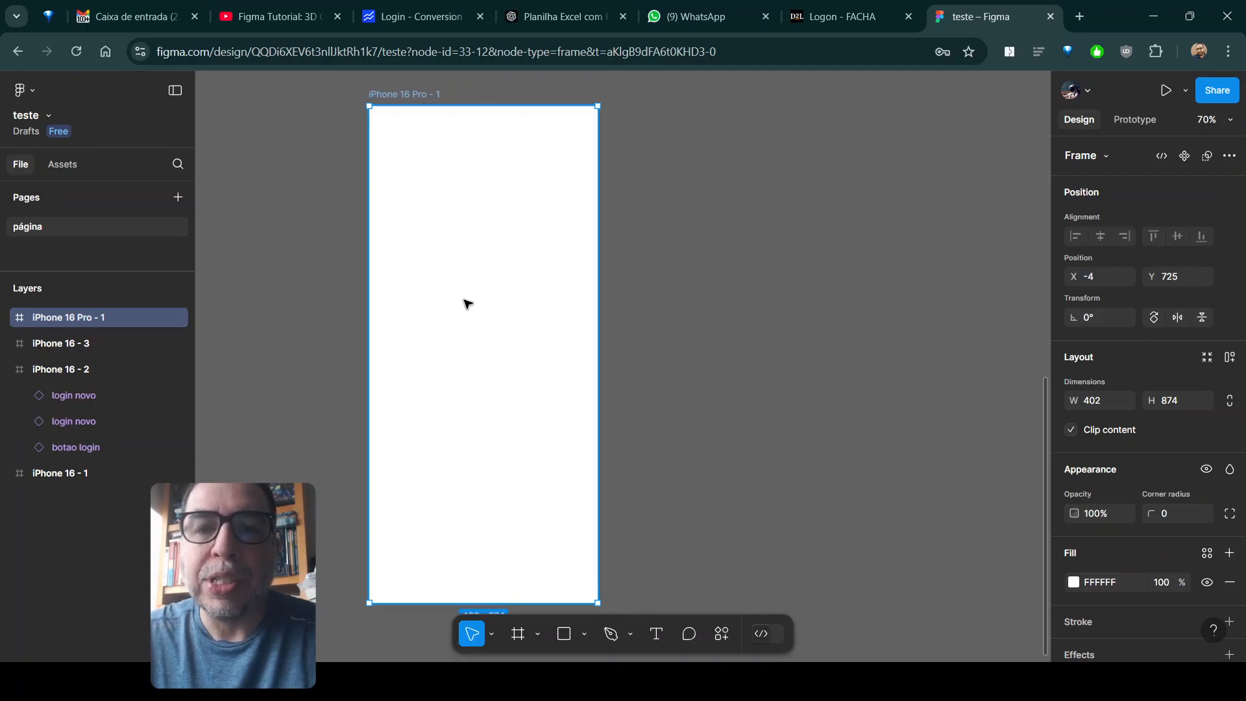
- Add a 10 px layout grid to the iPhone 16 Pro frame and examine its squares up close
scroll(1197, 448, "down", 3)
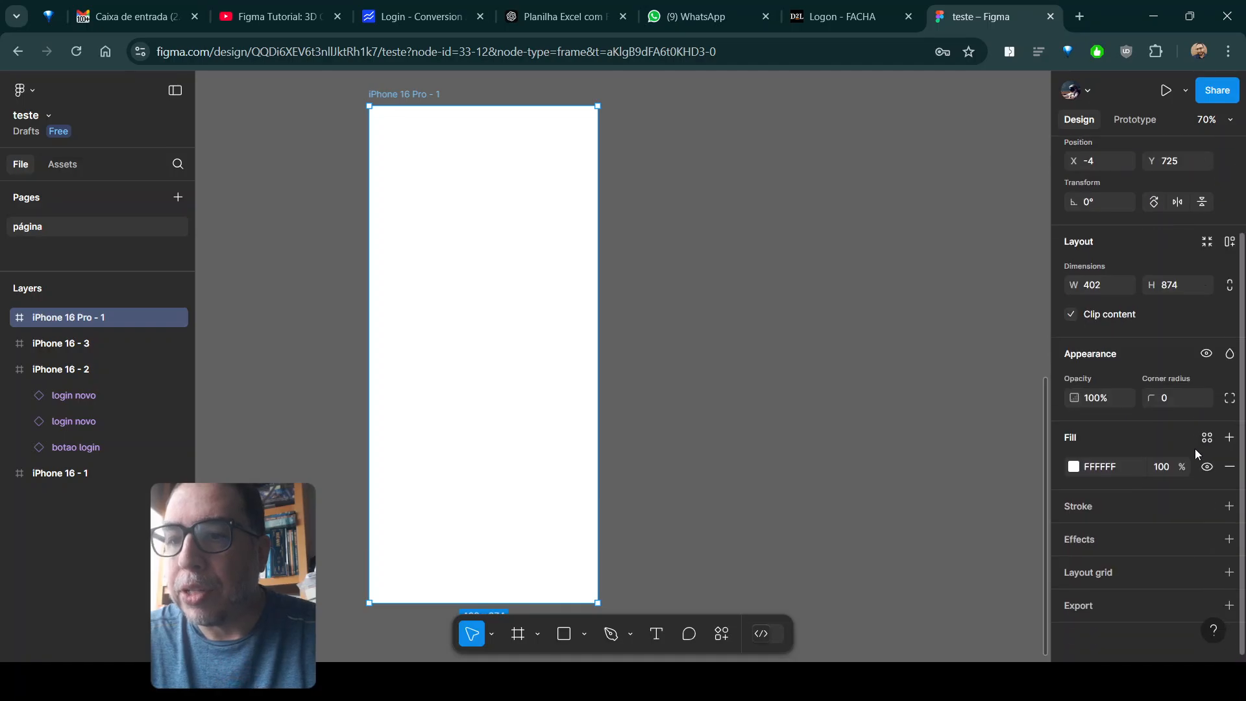
left_click(1103, 575)
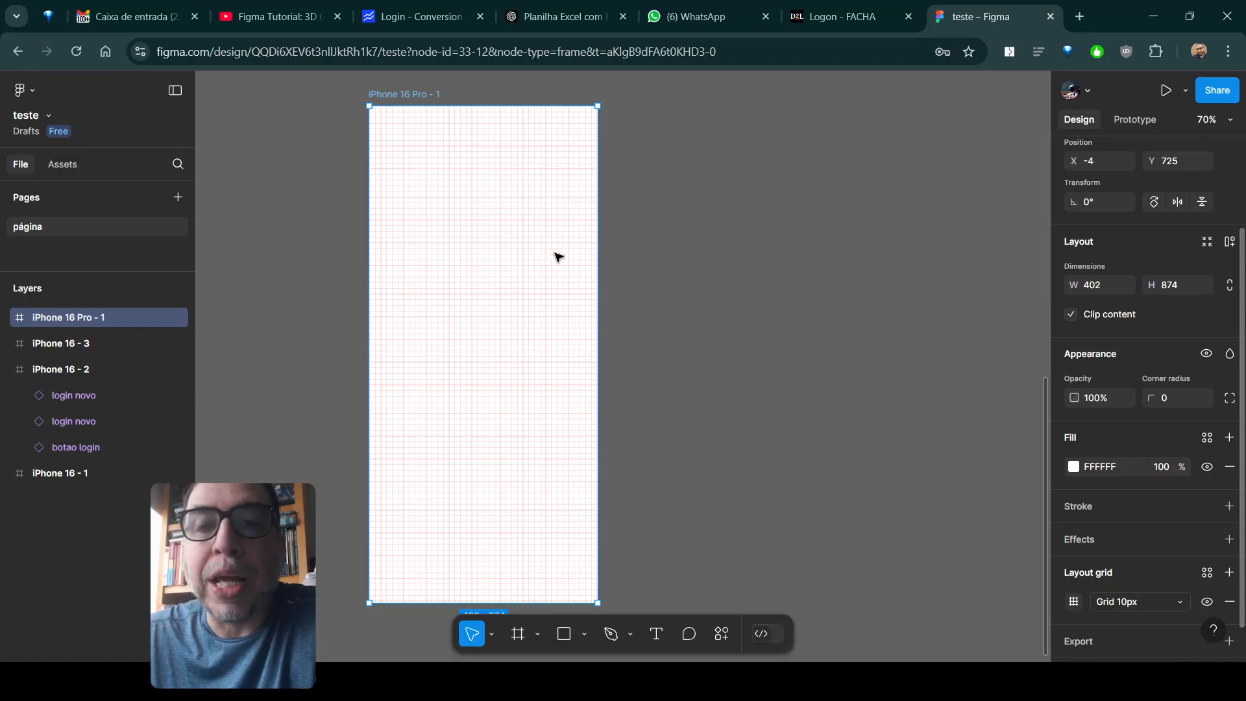
scroll(472, 230, "up", 5, "ctrl")
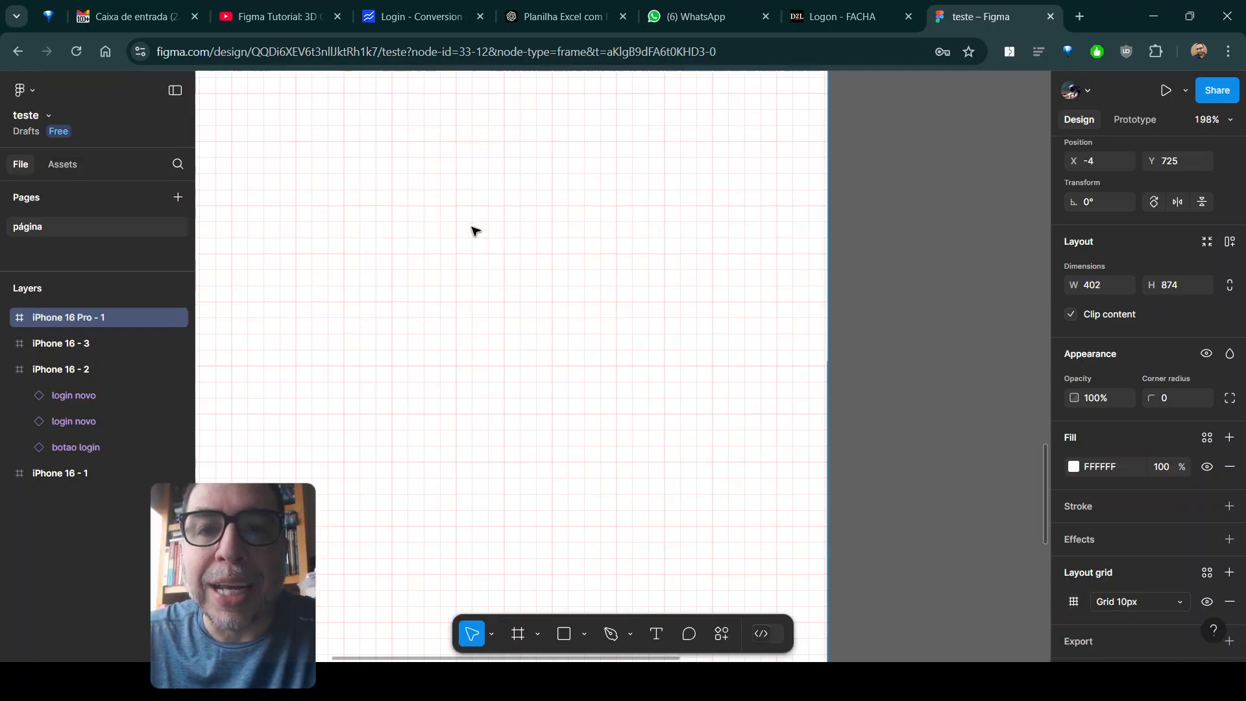
scroll(559, 270, "left", 3)
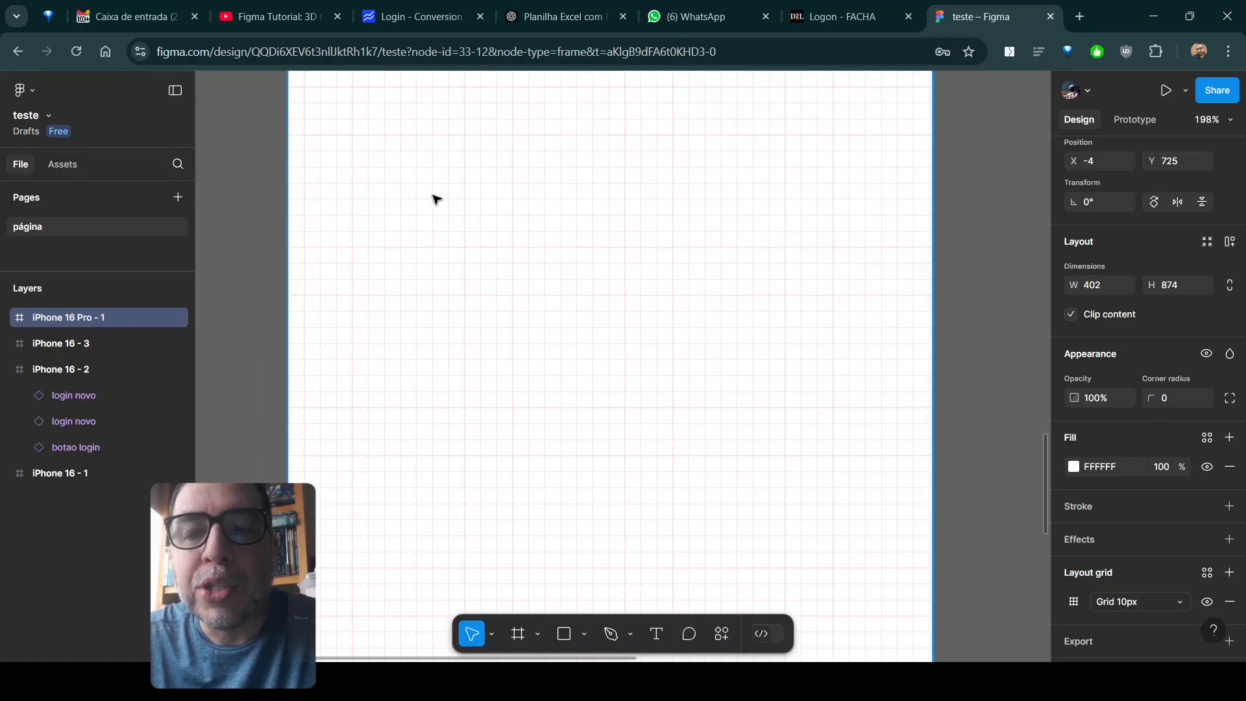
scroll(582, 258, "down", 3, "ctrl")
scroll(582, 258, "down", 4, "ctrl")
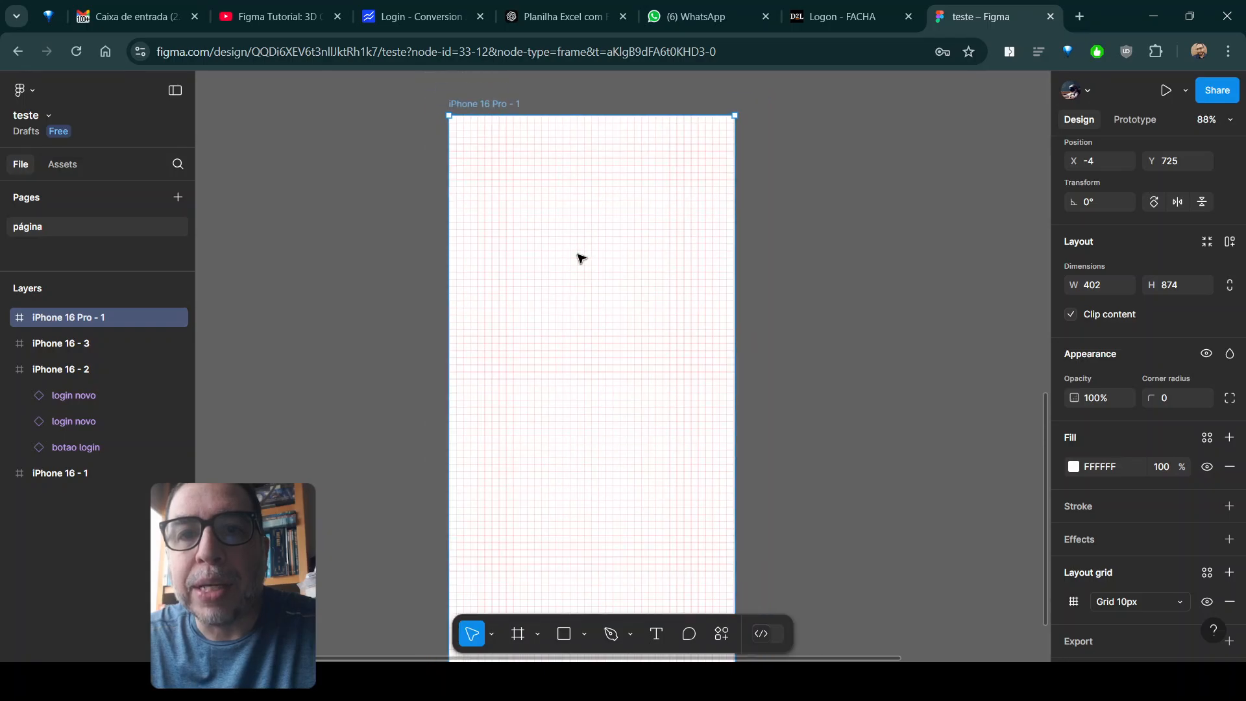
scroll(582, 258, "up", 2, "ctrl")
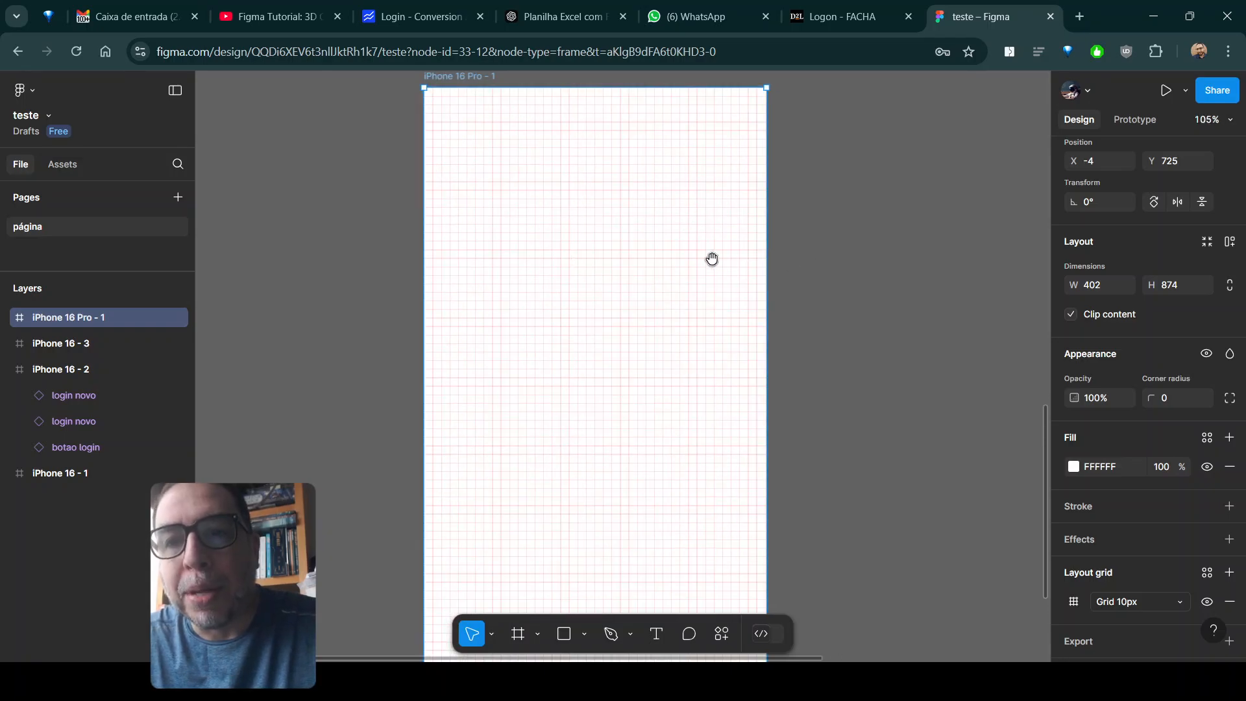
left_click_drag(712, 259, 635, 265)
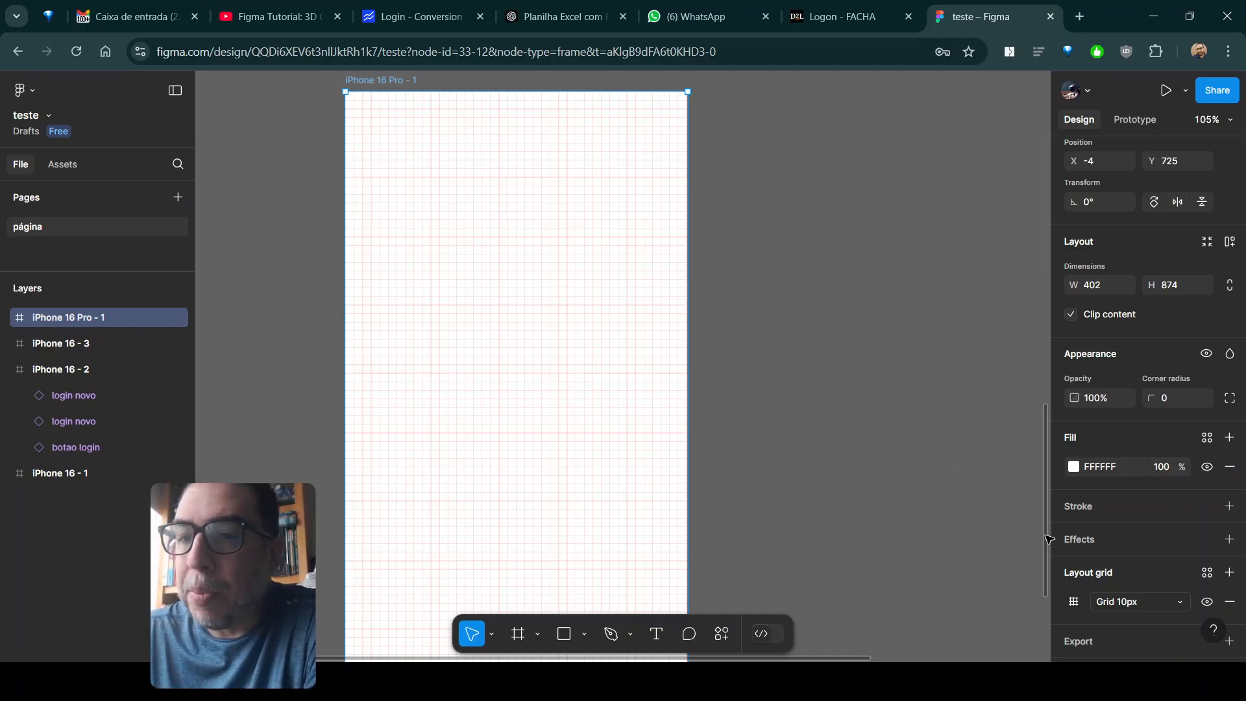
- Change the iPhone 16 Pro frame's layout grid to columns with a count of 4
left_click(1075, 603)
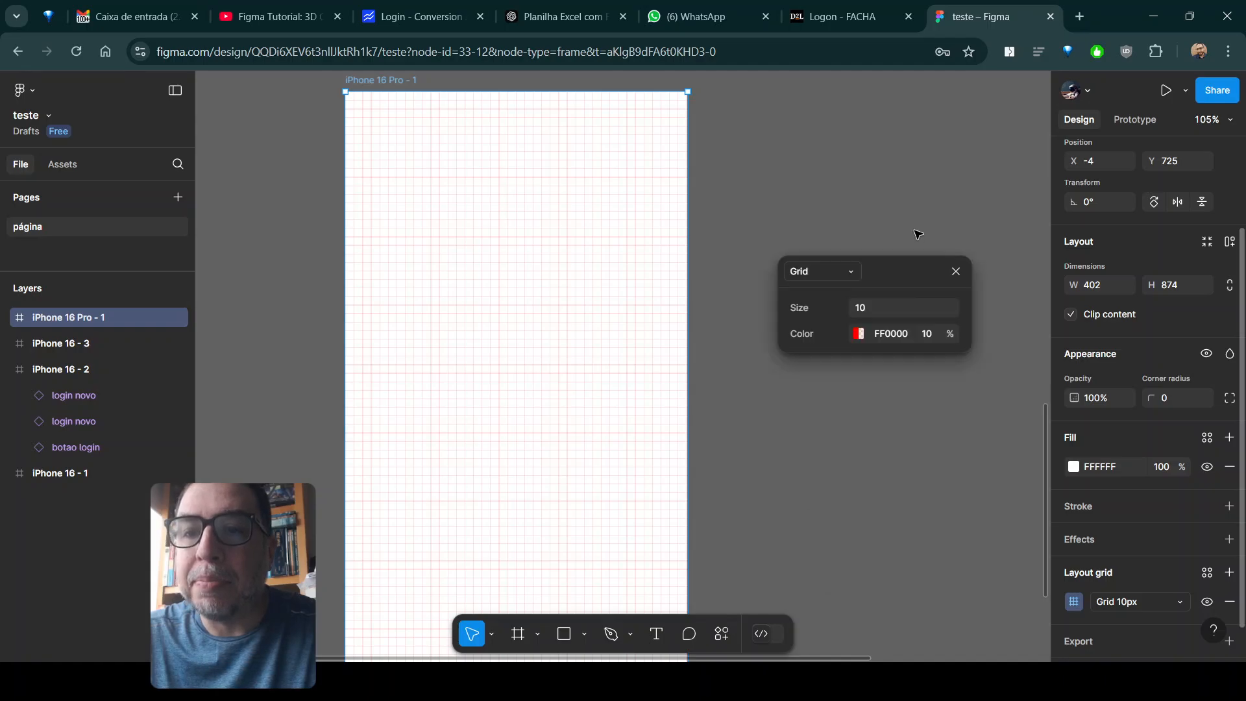
left_click_drag(917, 233, 893, 176)
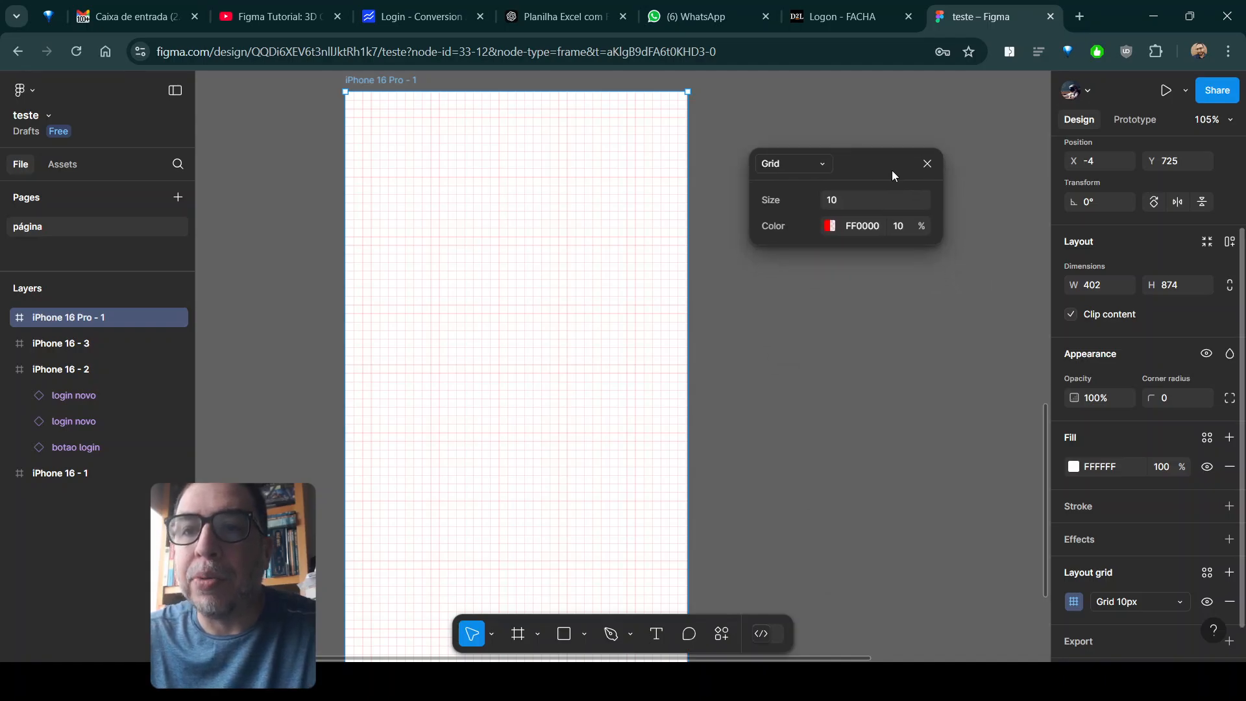
left_click(810, 167)
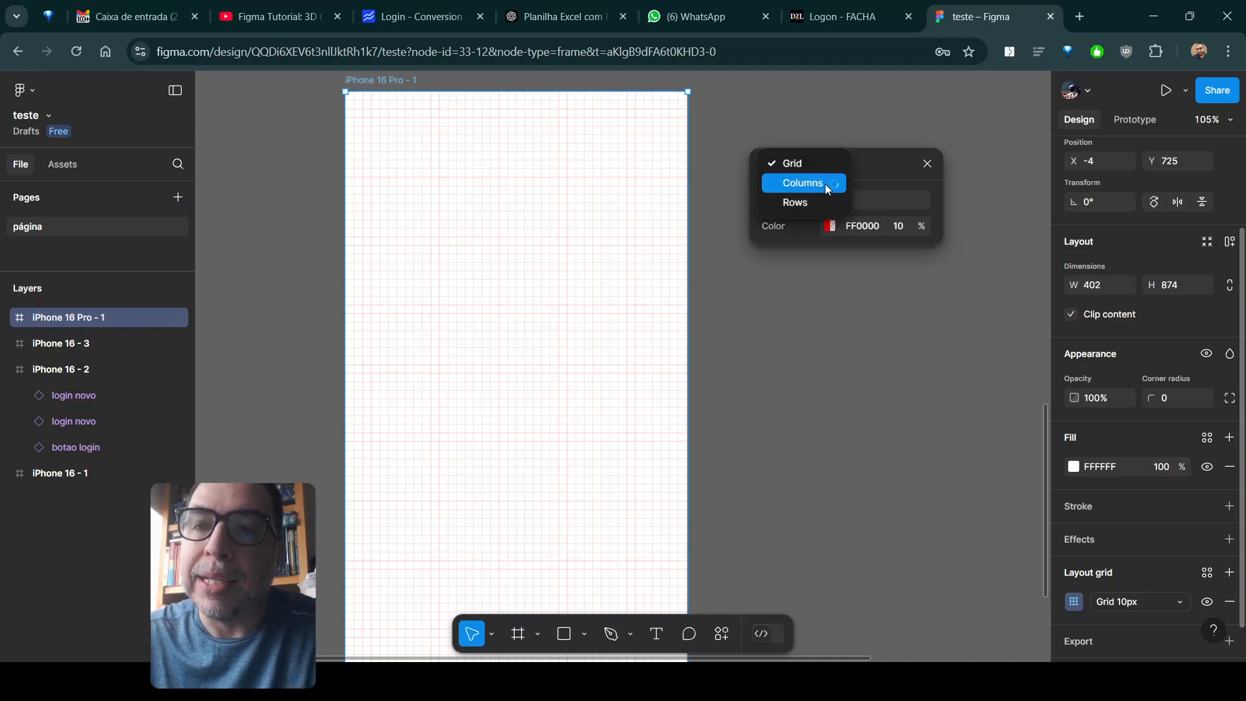
left_click(827, 183)
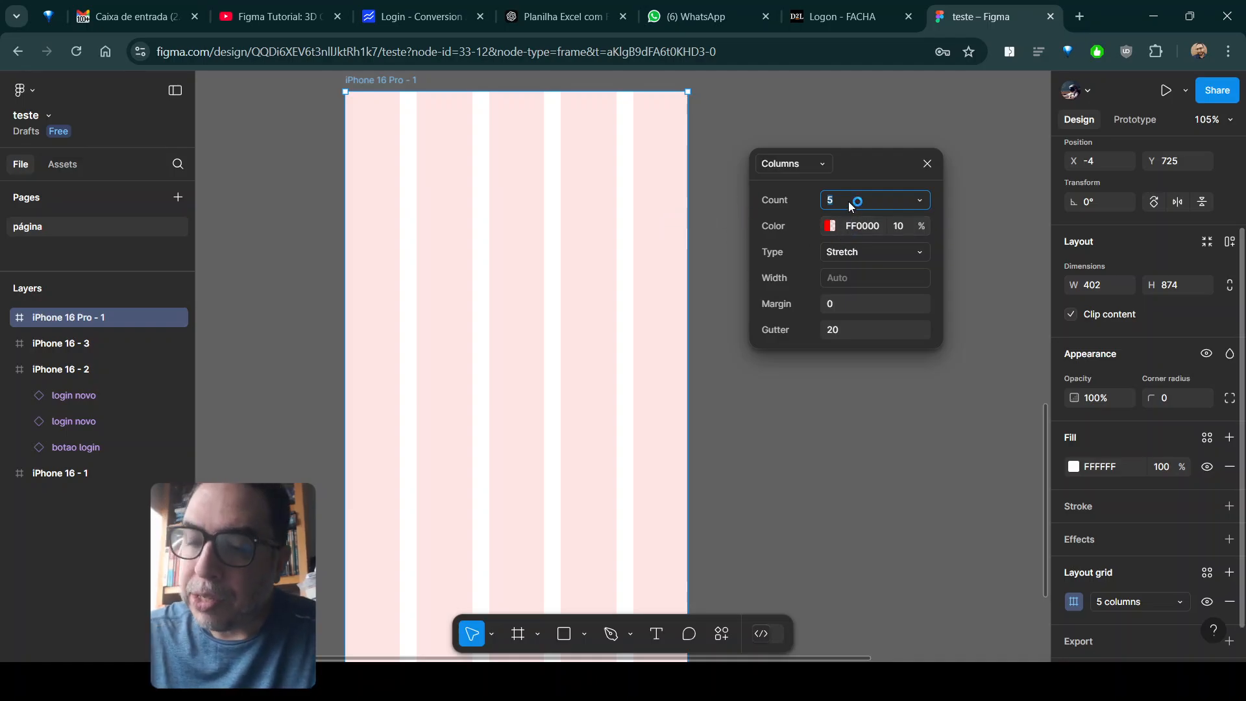
type("4")
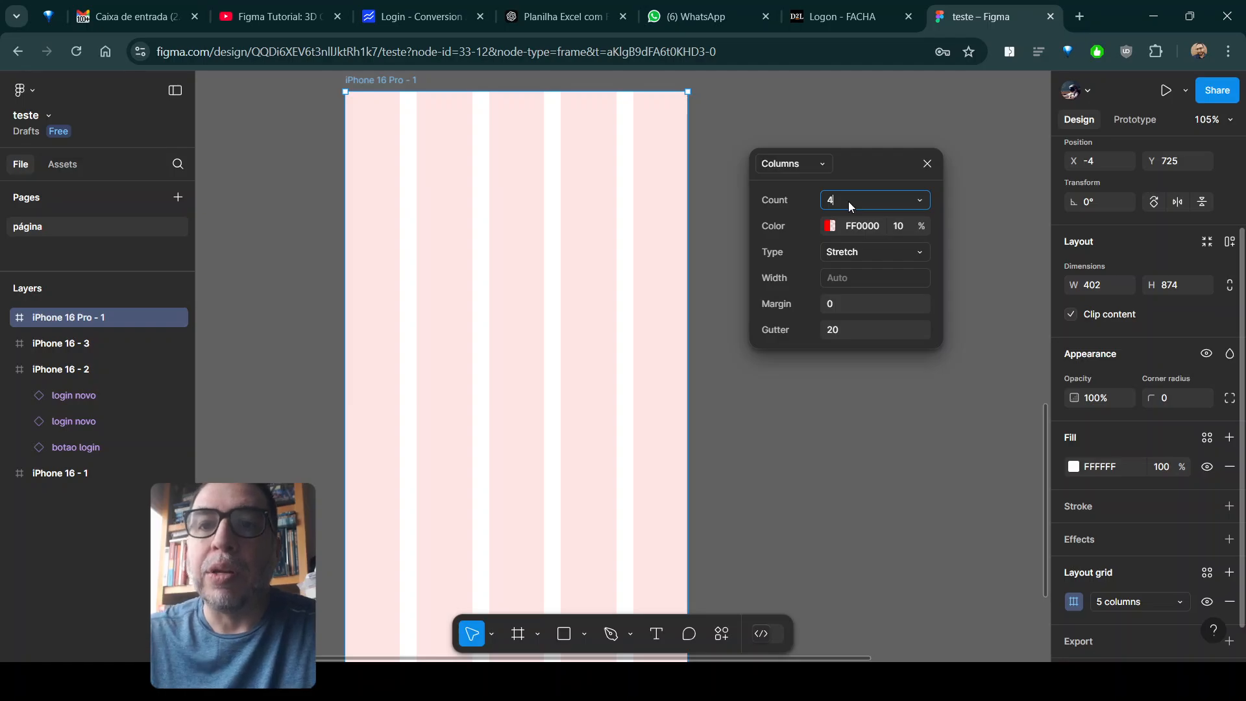
key("Return")
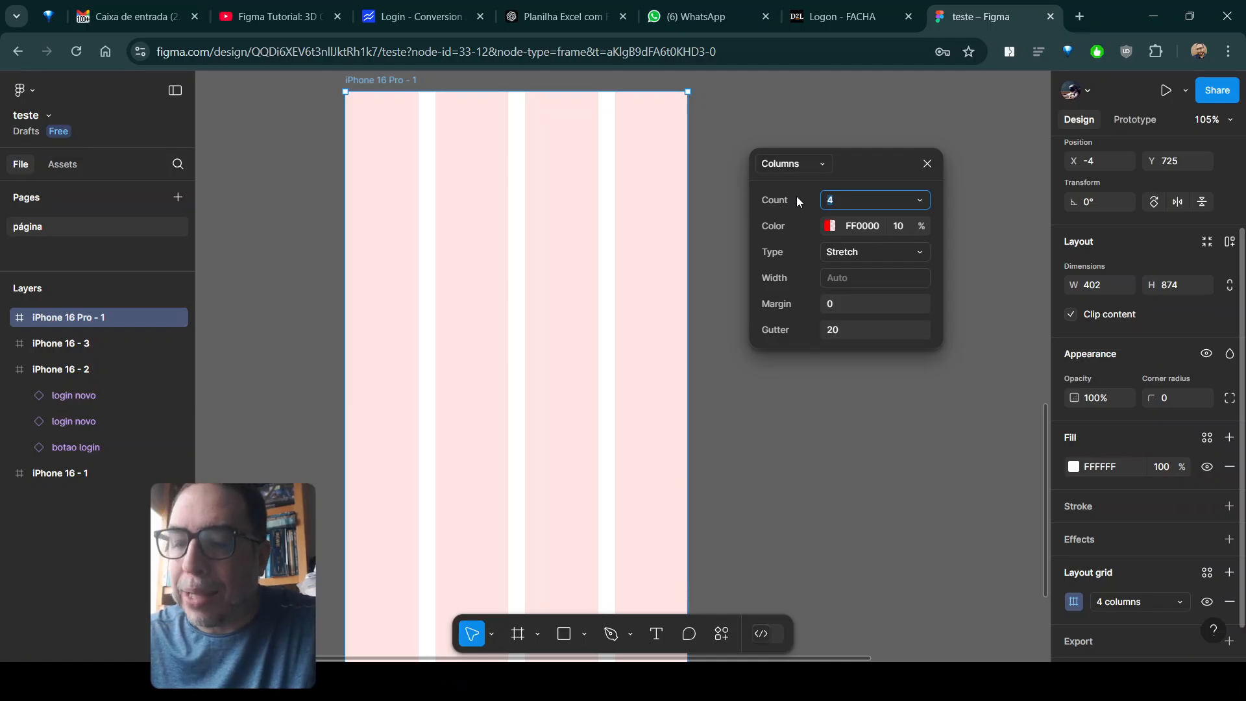
- Try a count of 6 for the column grid, and set it back to 4
key("Return")
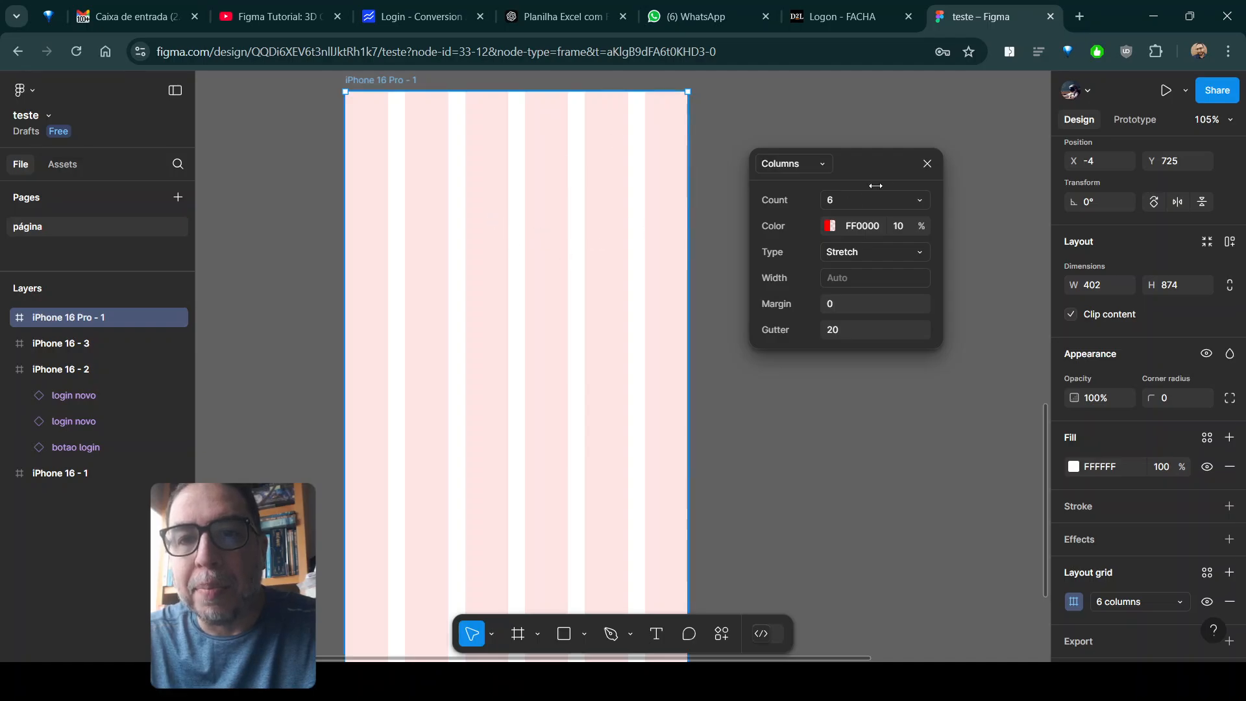
left_click(841, 204)
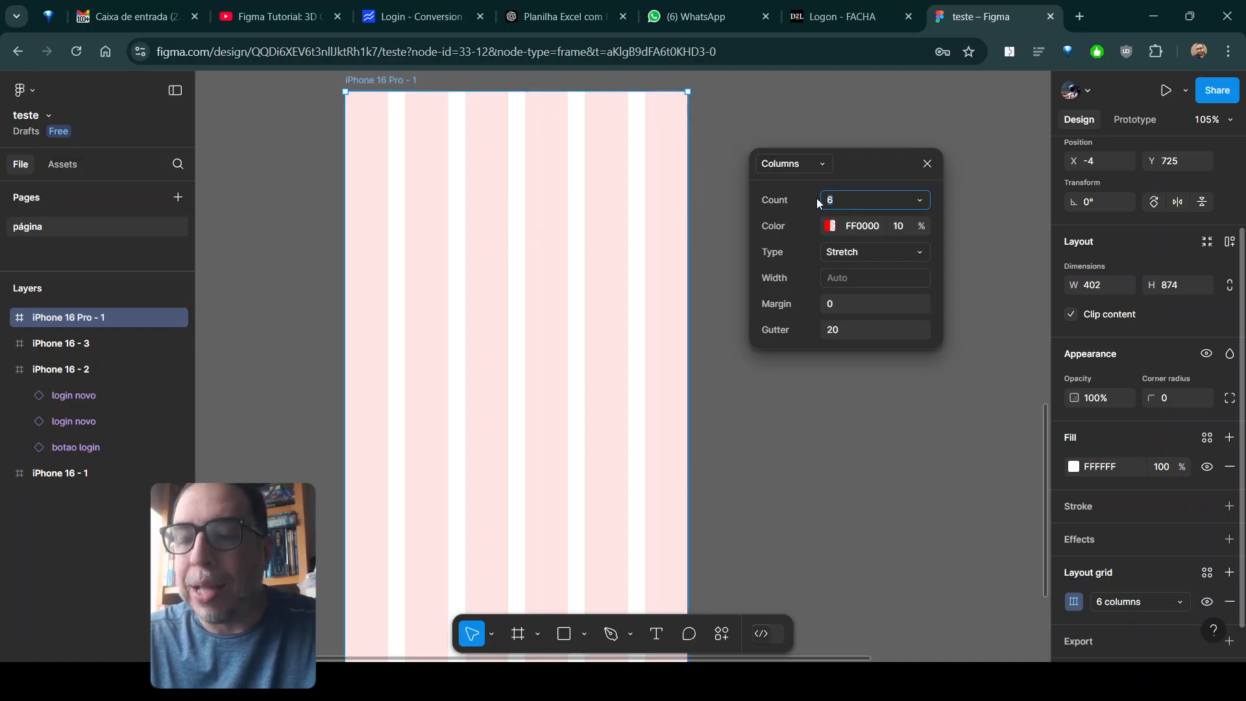
type("4")
key("Return")
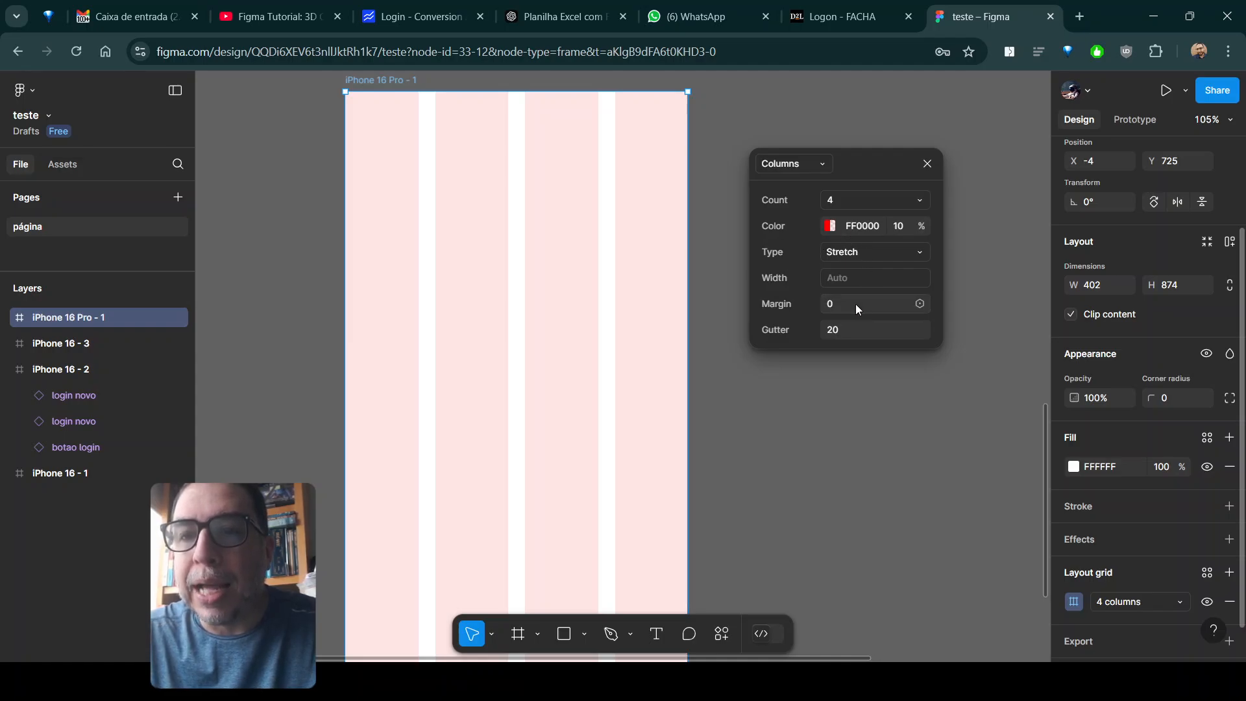
- Set the column grid's margin to 20 and its gutter to 16
left_click(830, 305)
type("20")
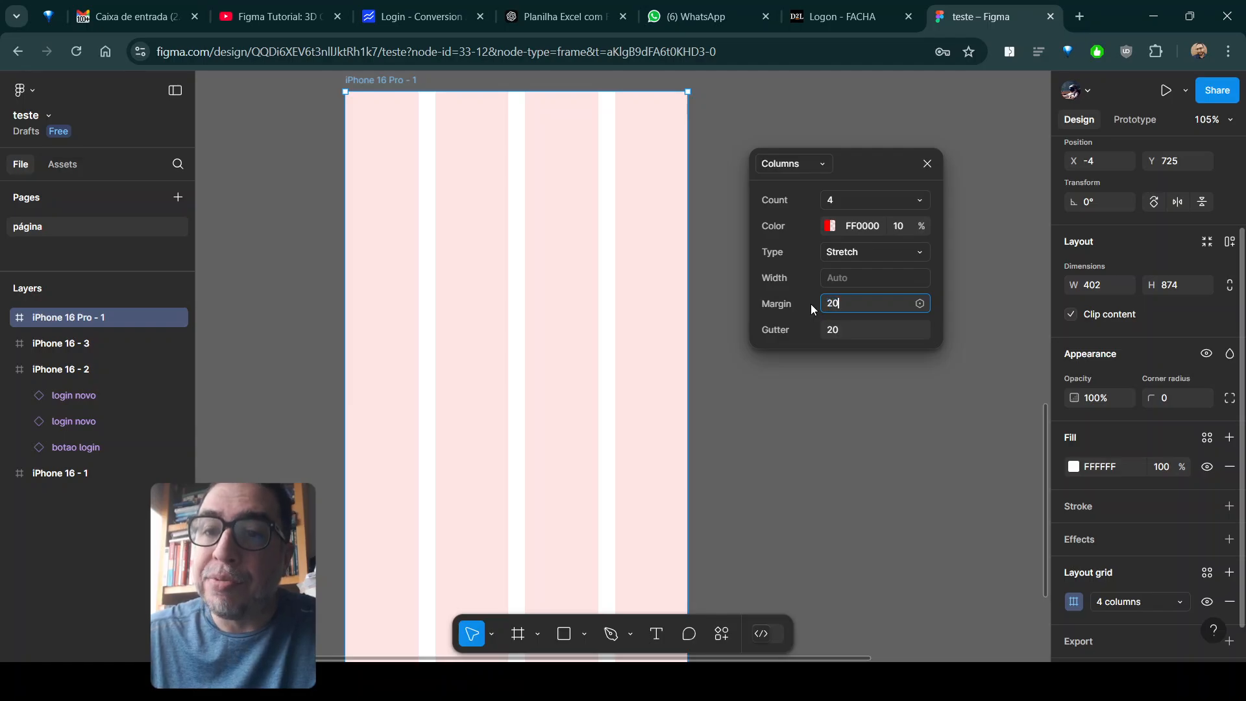
key("Return")
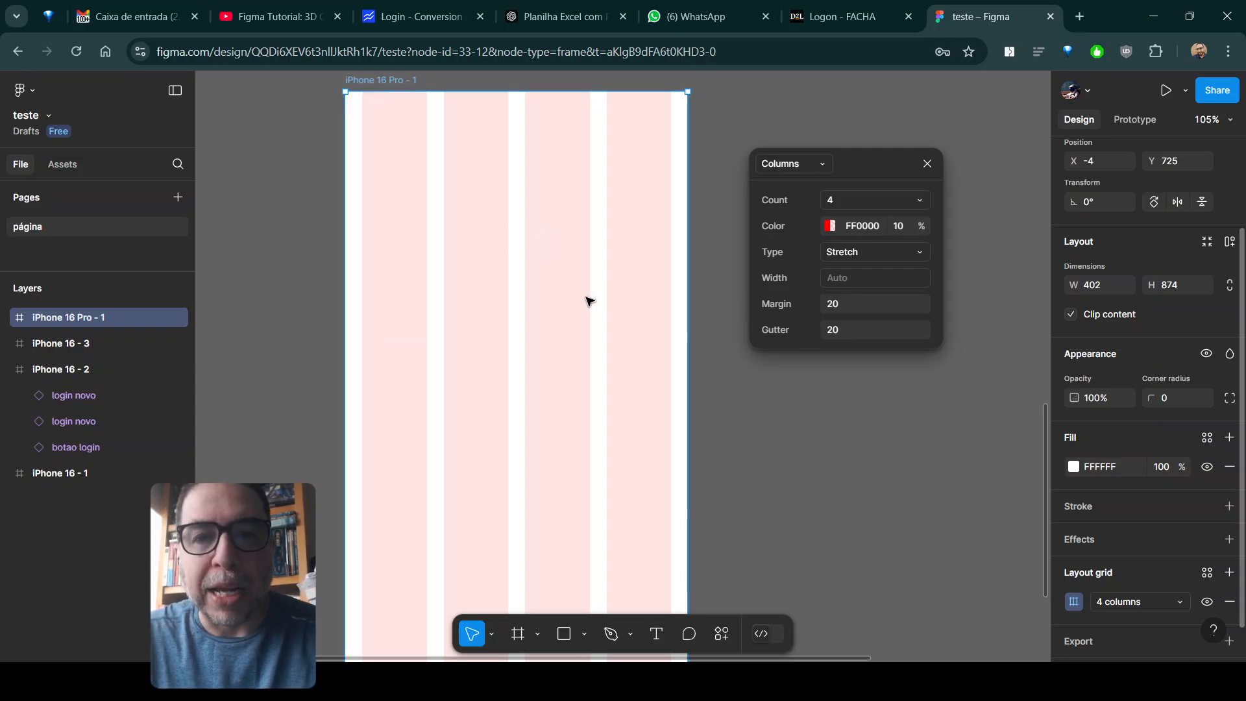
left_click(847, 328)
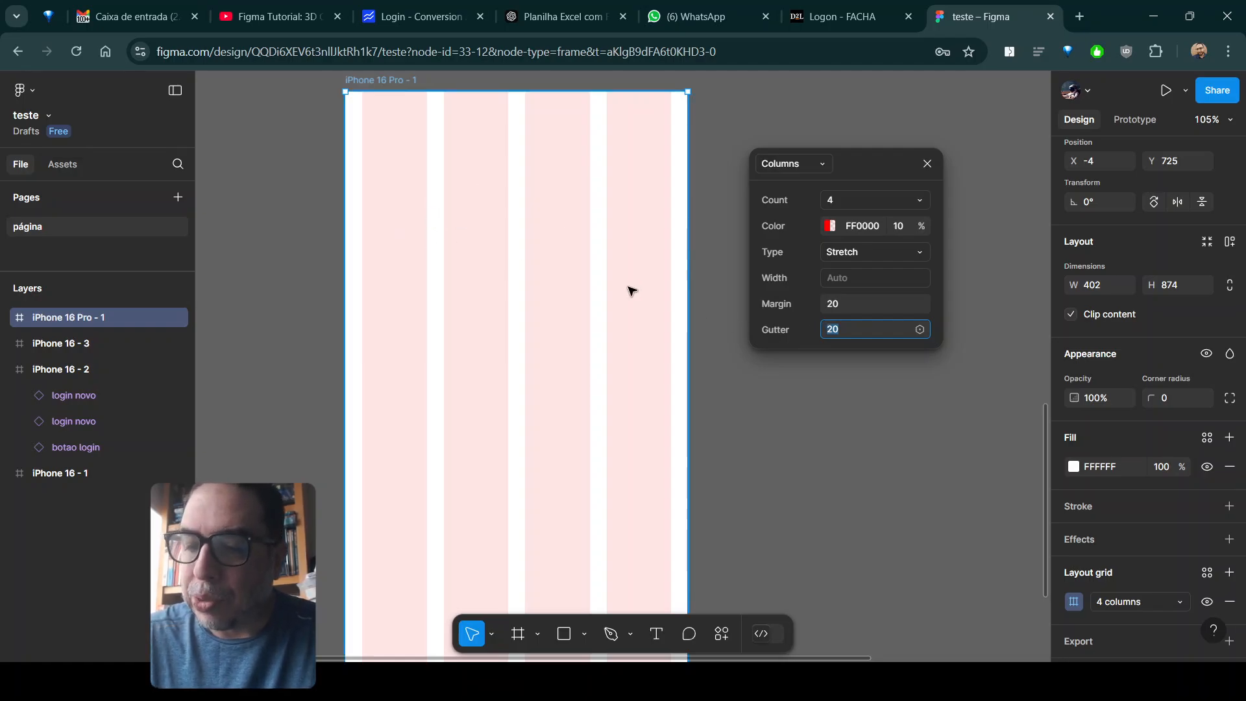
key("Return")
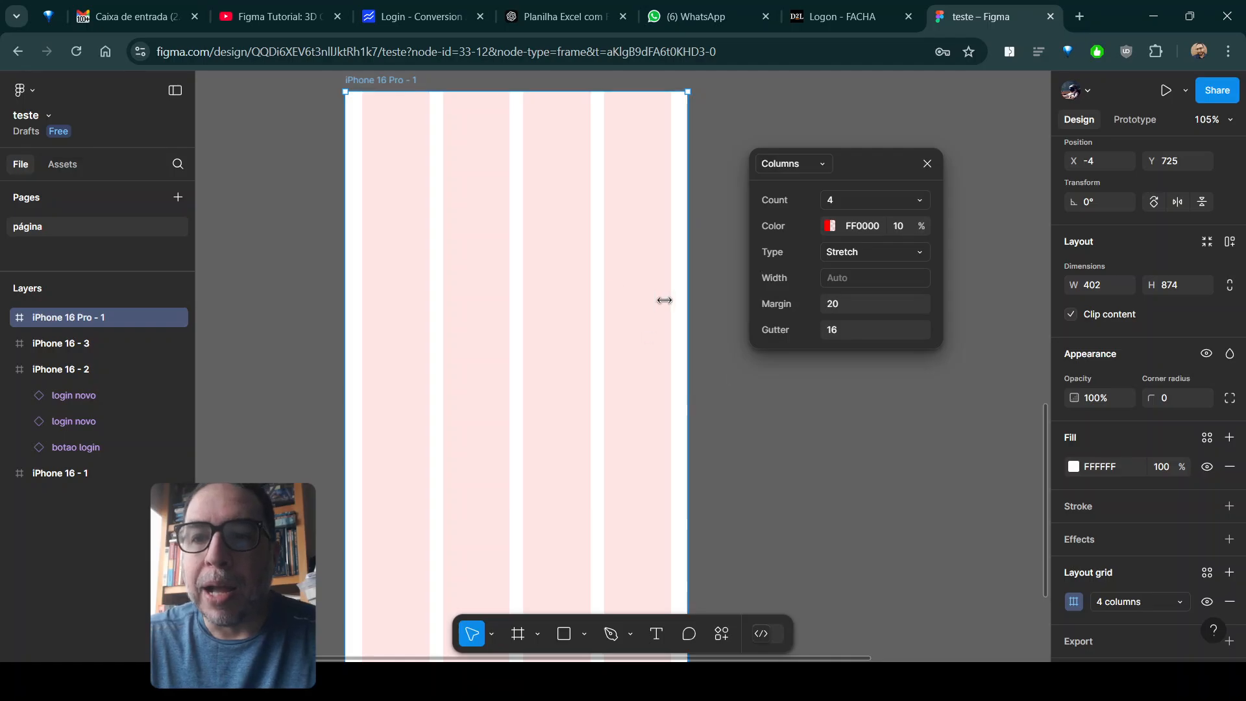
- Draw a rectangle of about 173 × 65 spanning the first two grid columns near the top of the iPhone 16 Pro frame
left_click(564, 634)
mouse_move(364, 160)
left_mouse_down()
mouse_move(386, 198)
mouse_move(445, 225)
mouse_move(510, 214)
mouse_move(487, 182)
mouse_move(510, 183)
left_mouse_up()
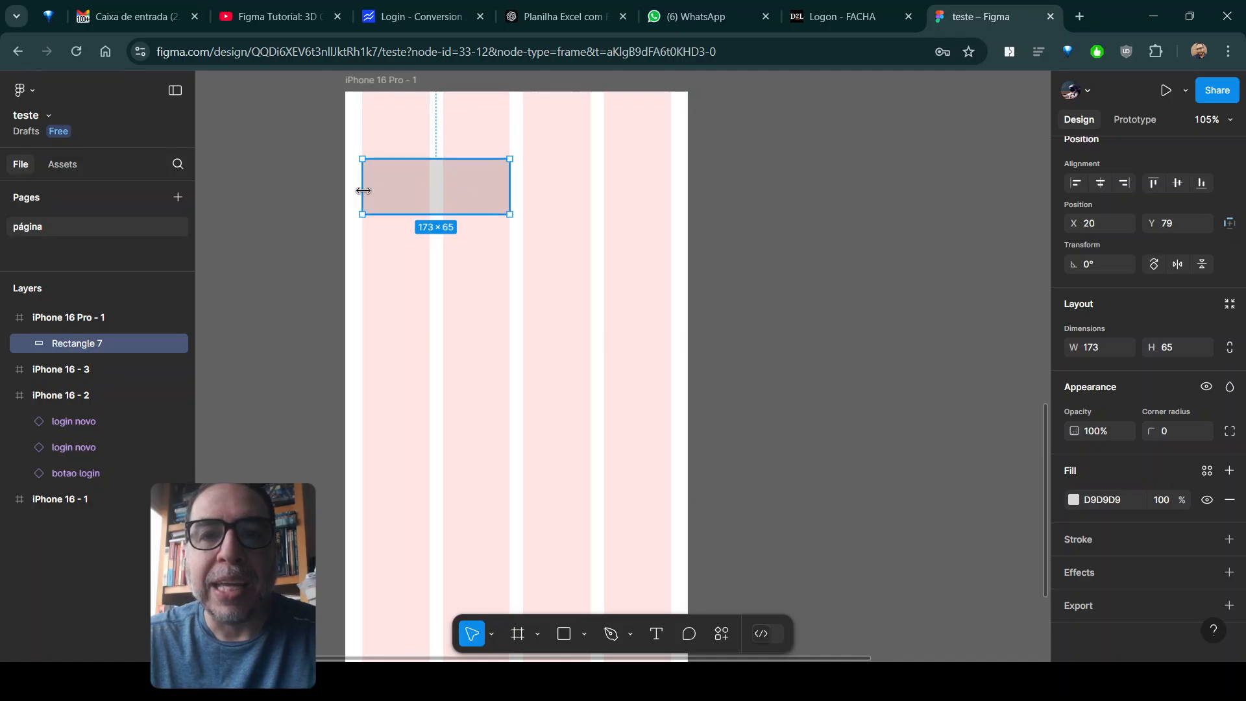
mouse_move(361, 189)
left_mouse_down()
mouse_move(375, 189)
mouse_move(364, 188)
left_mouse_up()
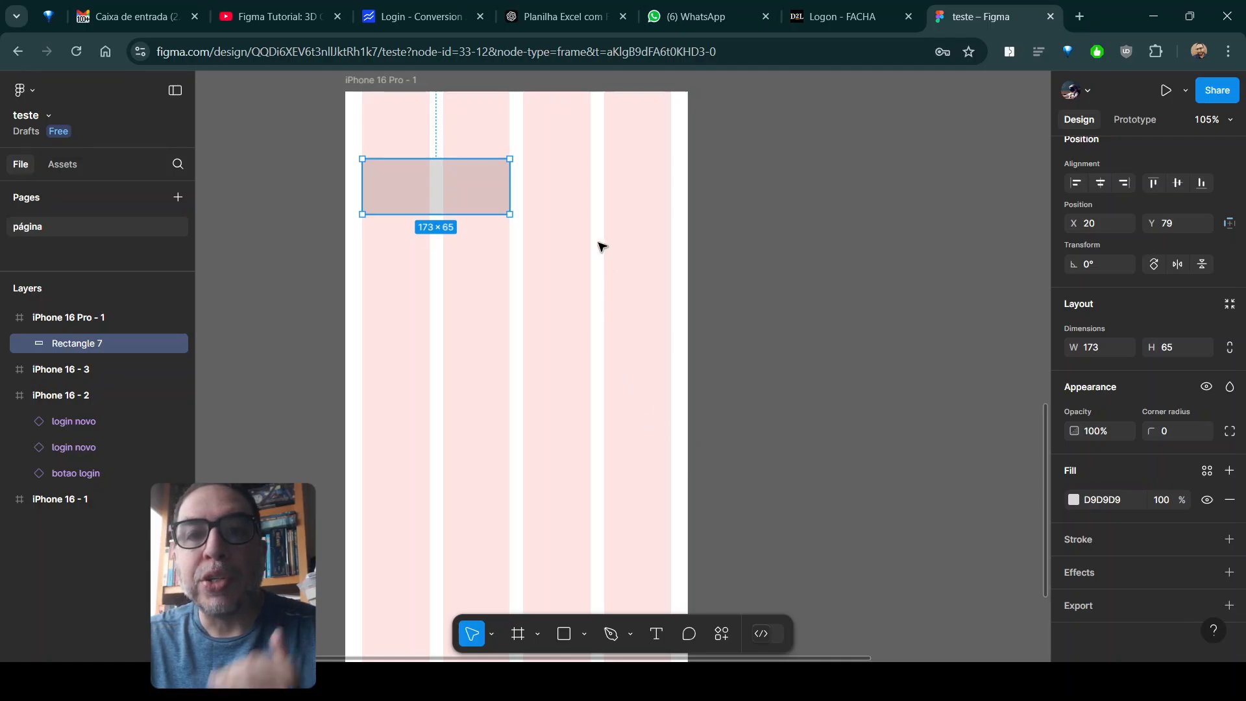
- Add a second layout grid to the iPhone 16 Pro frame and change it to rows
left_click(398, 85)
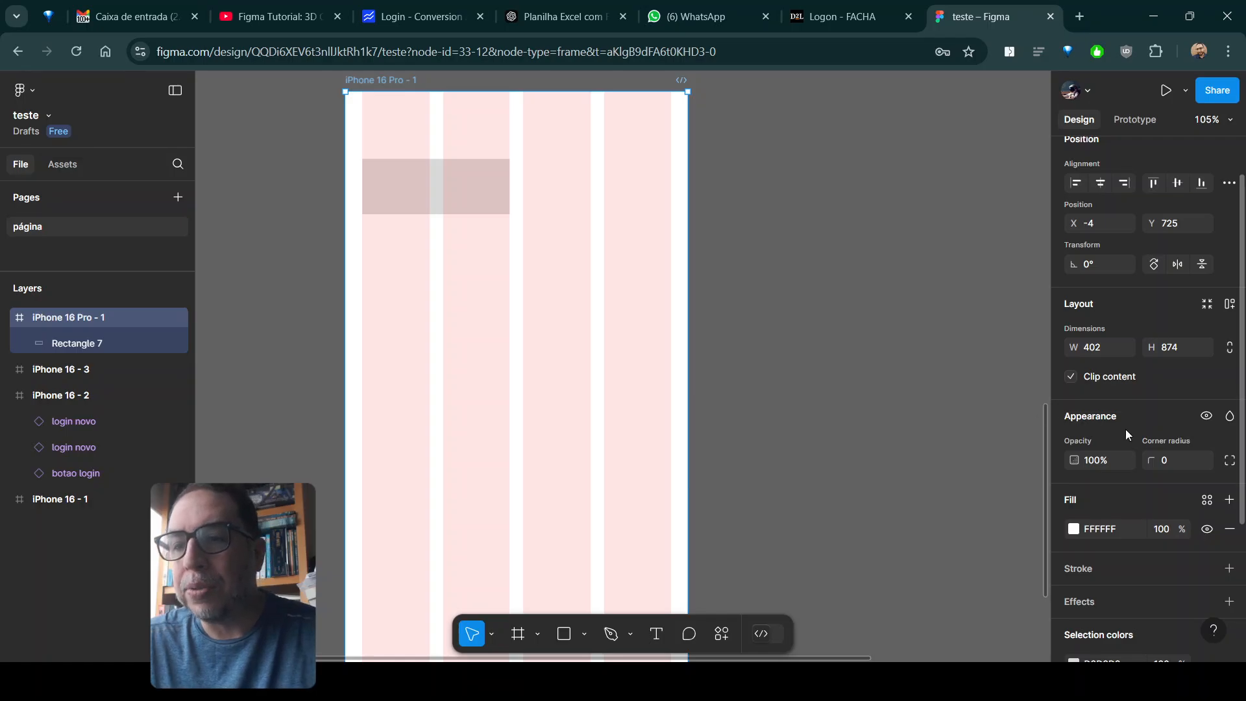
scroll(1162, 451, "down", 3)
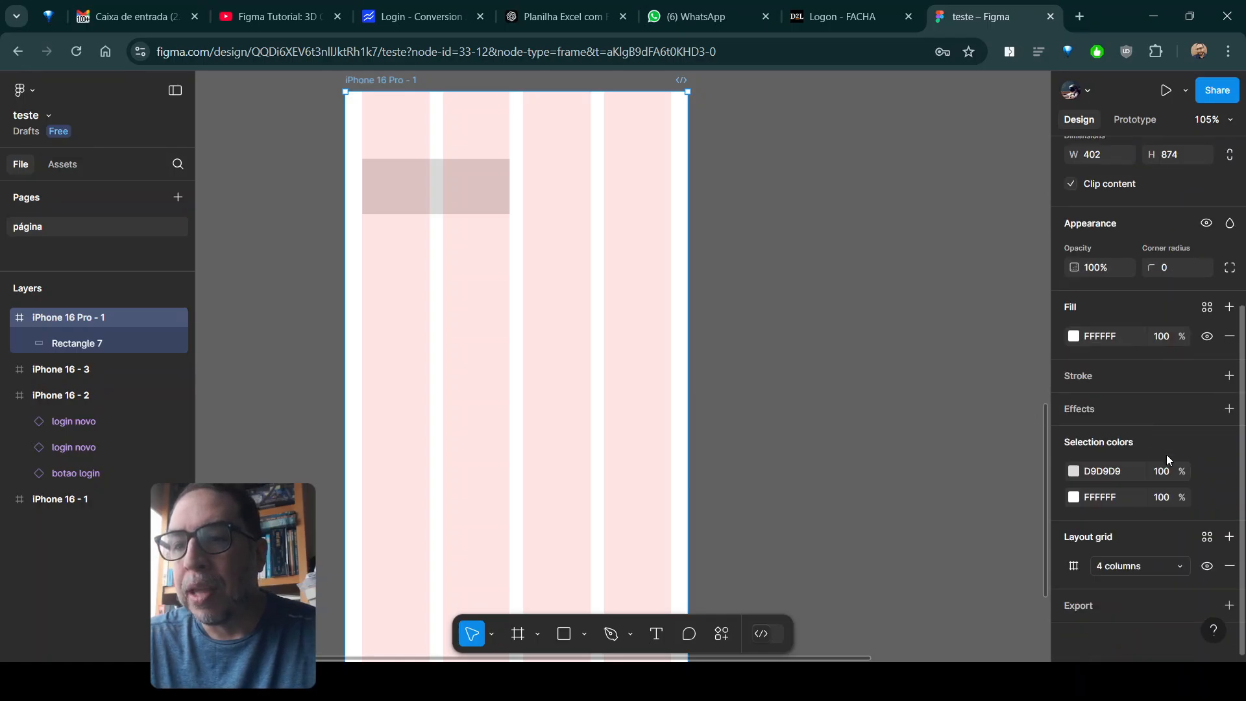
left_click(1230, 537)
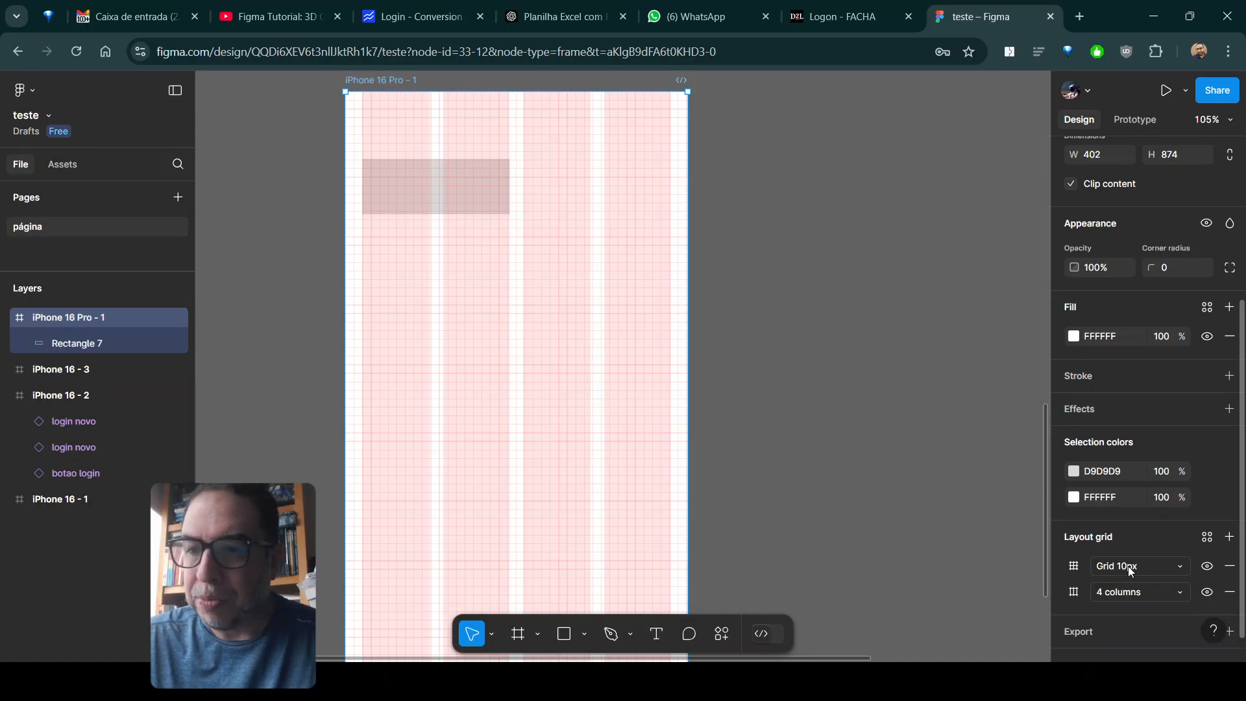
left_click(1074, 568)
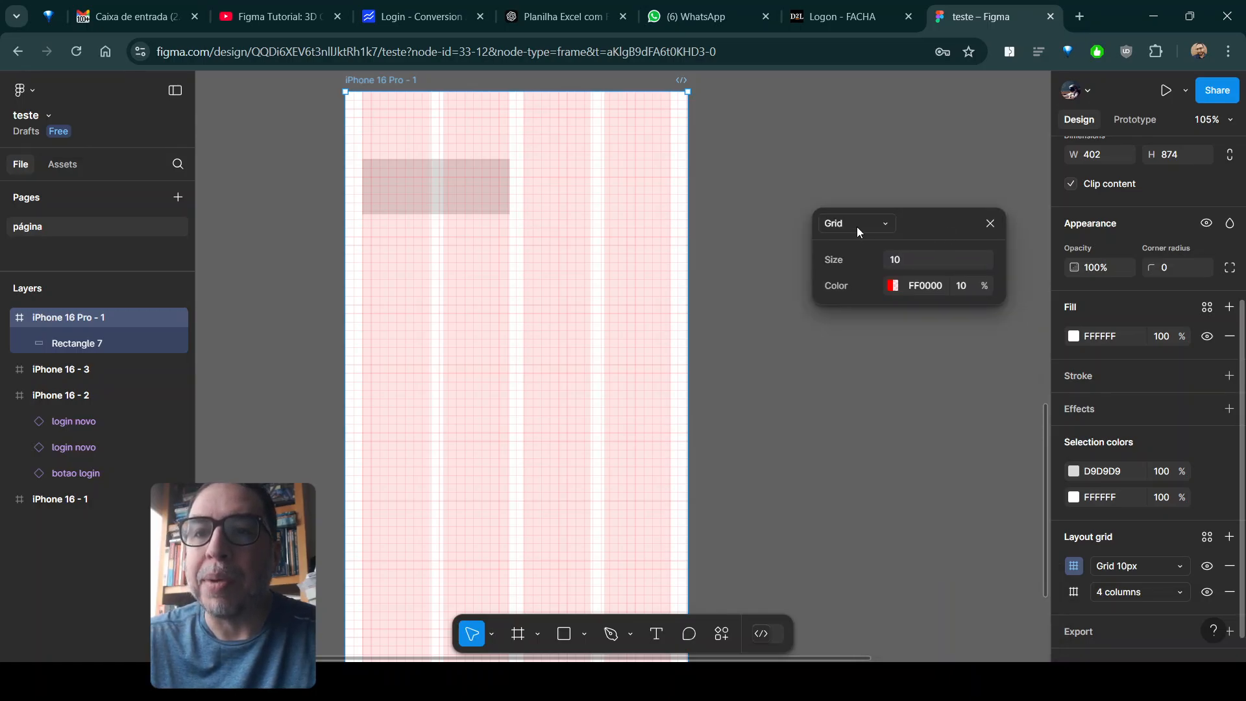
left_click(857, 227)
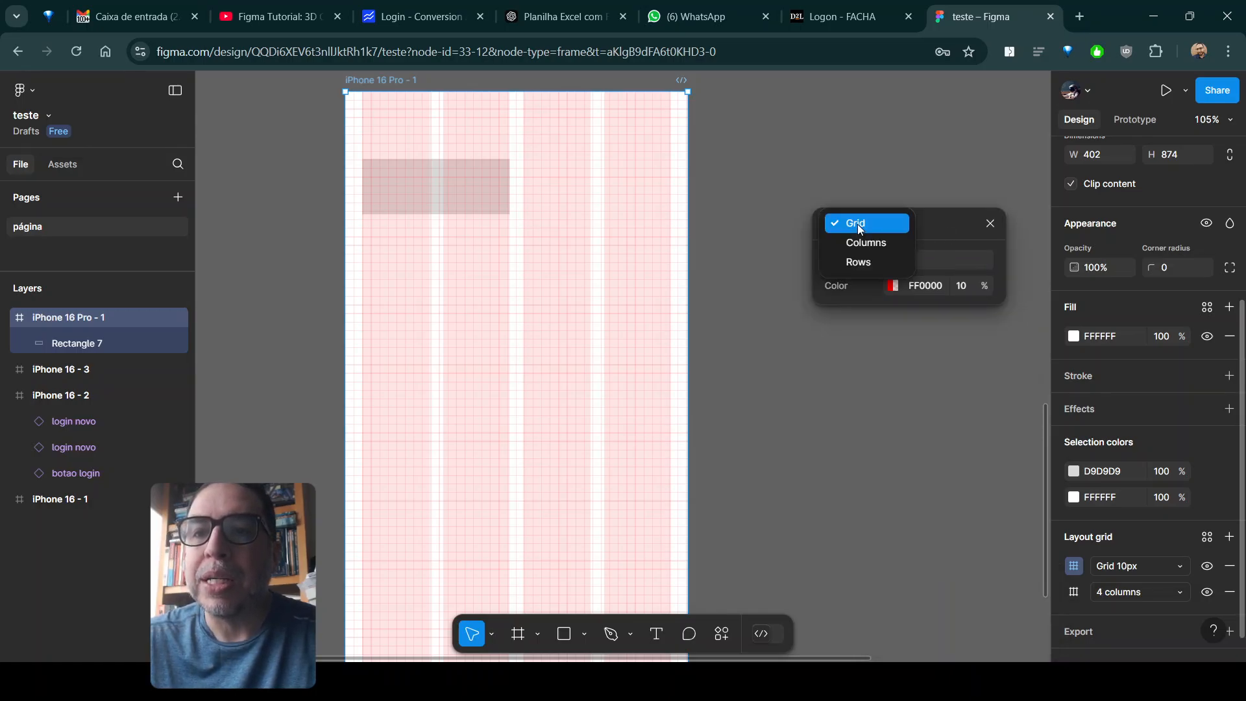
left_click(868, 266)
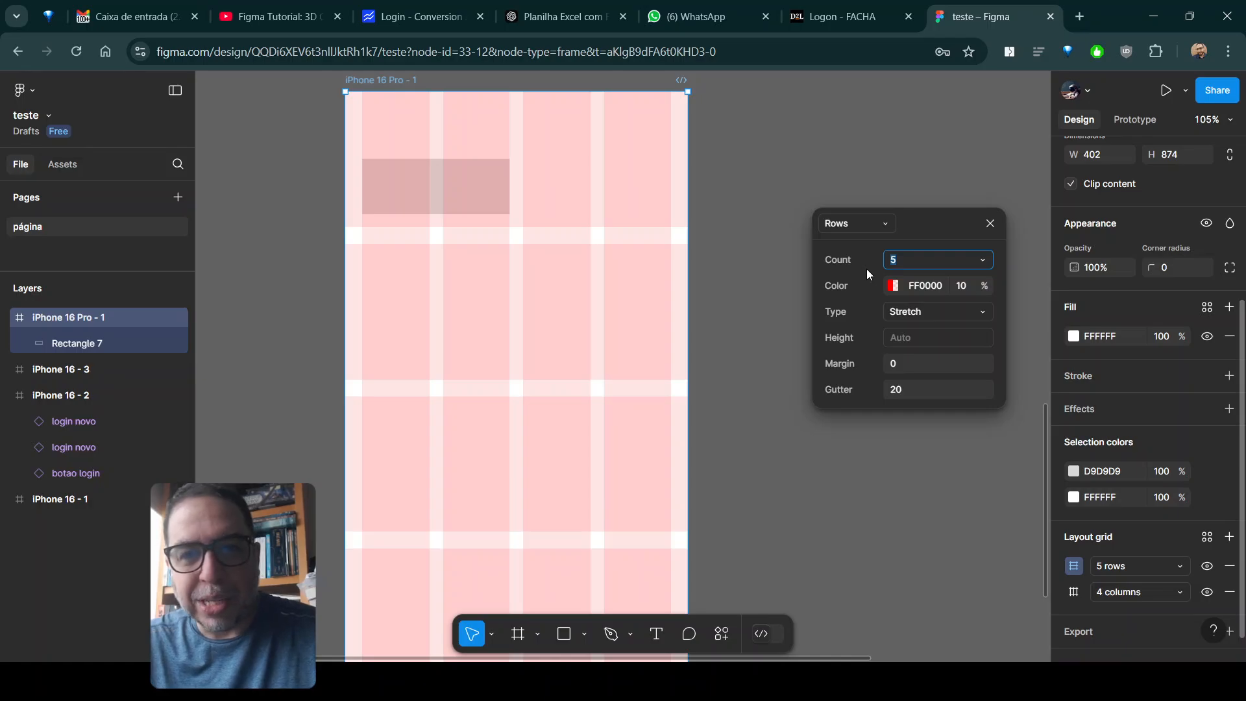
- Set the row grid's count to Auto, its type to Top and its height to 4
left_click(986, 260)
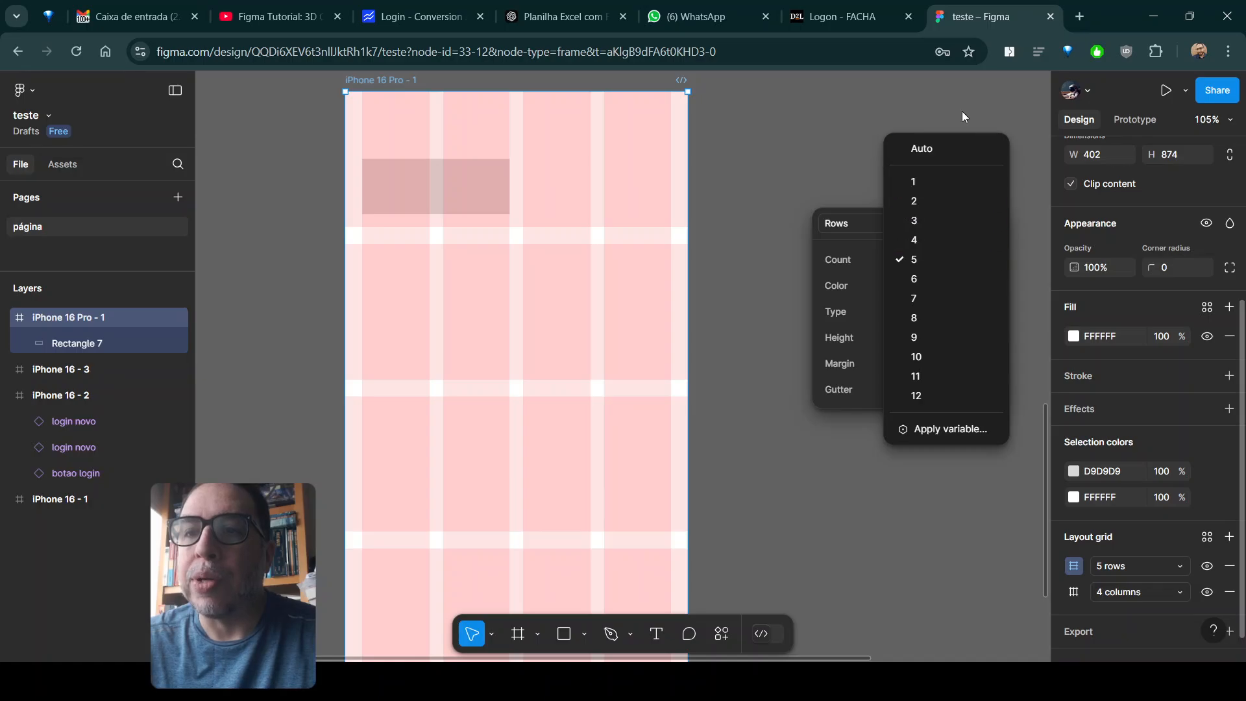
left_click(944, 148)
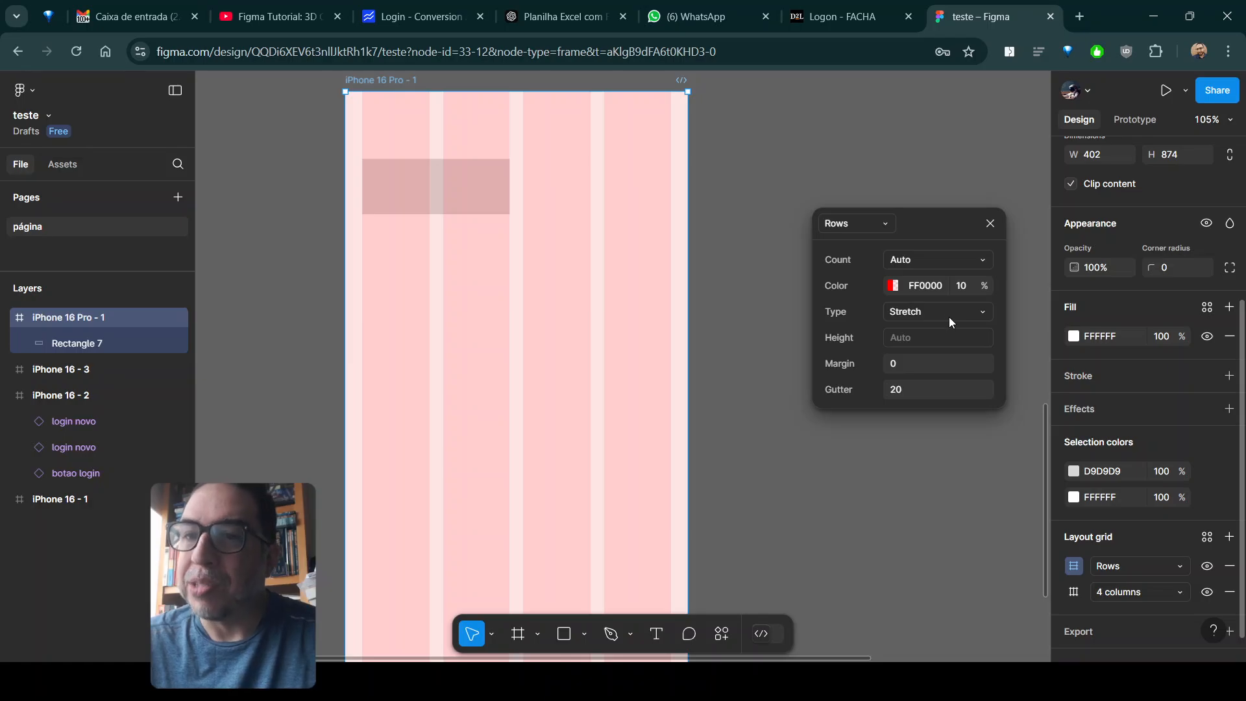
left_click(960, 314)
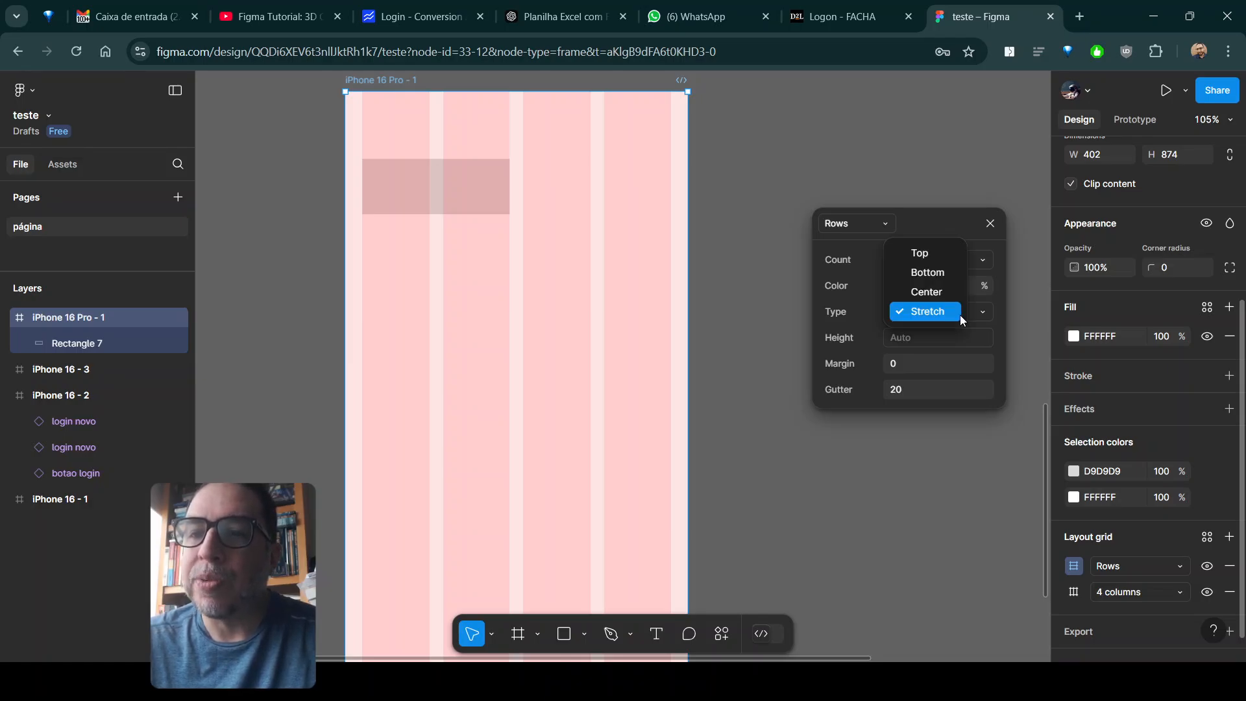
left_click(938, 256)
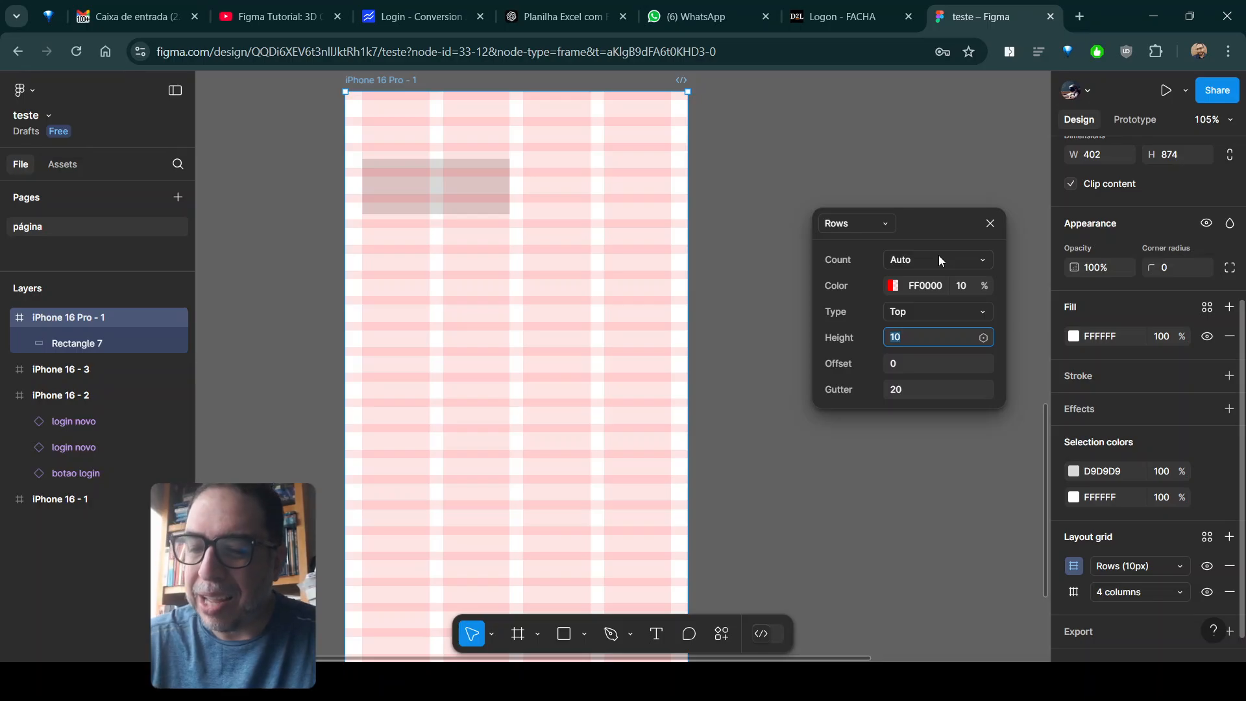
type("4")
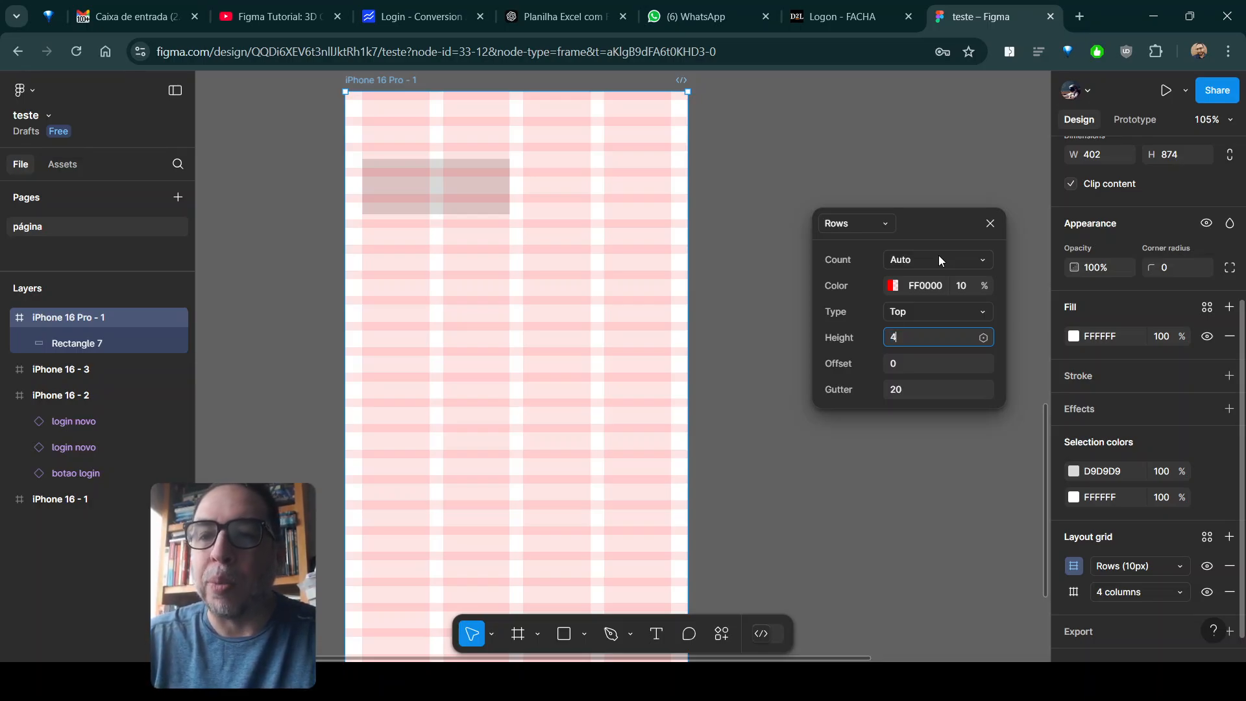
key("Return")
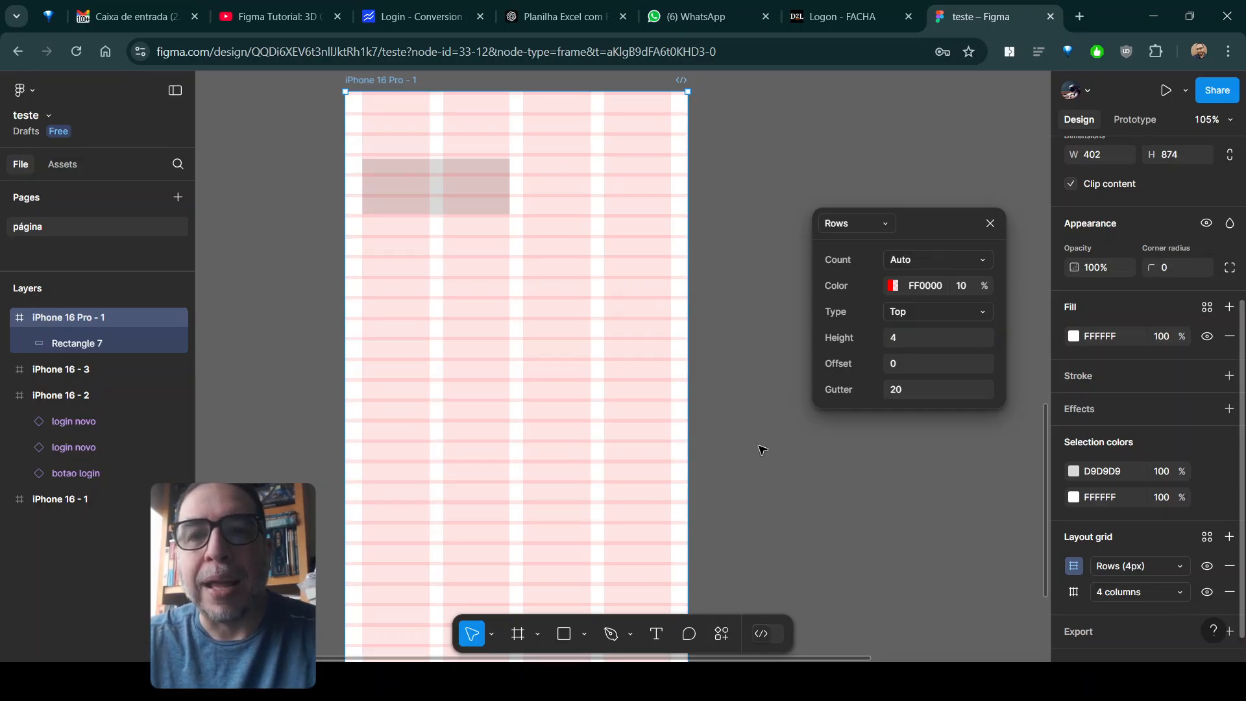
left_click(994, 222)
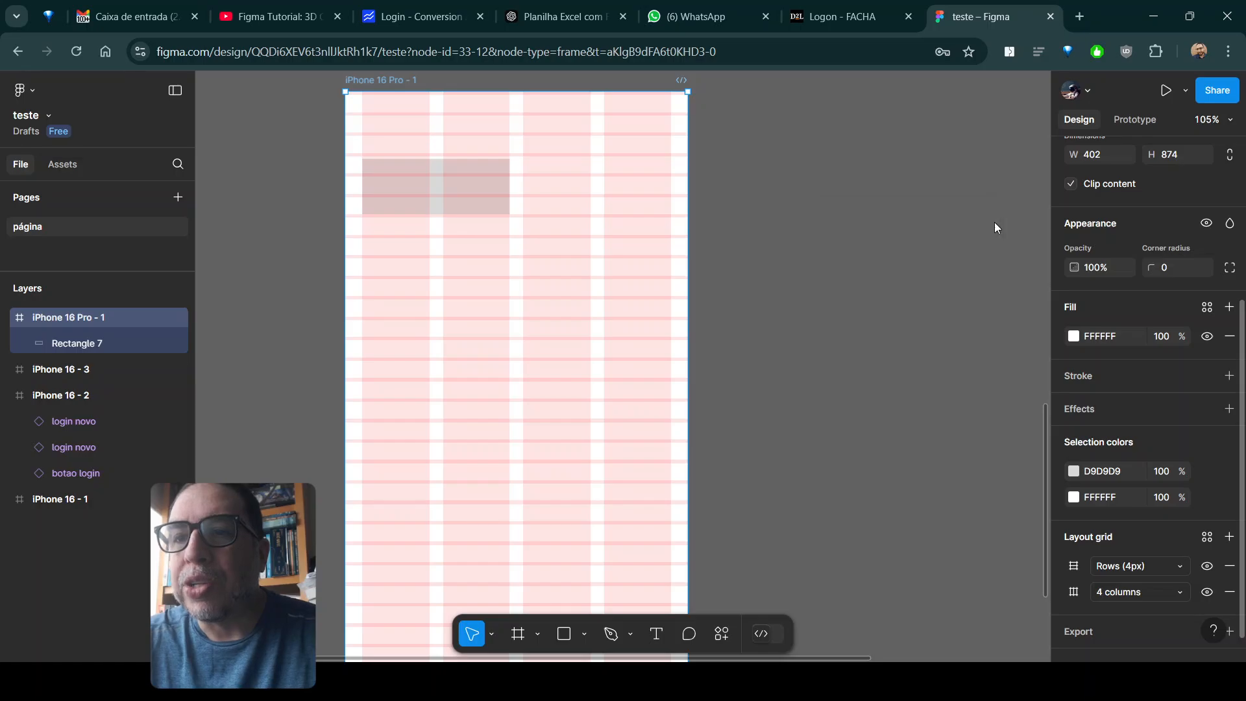
- Resize the rectangle in the first two columns to about 173 × 100, aligning its upper and lower edges with row lines
left_click(459, 180)
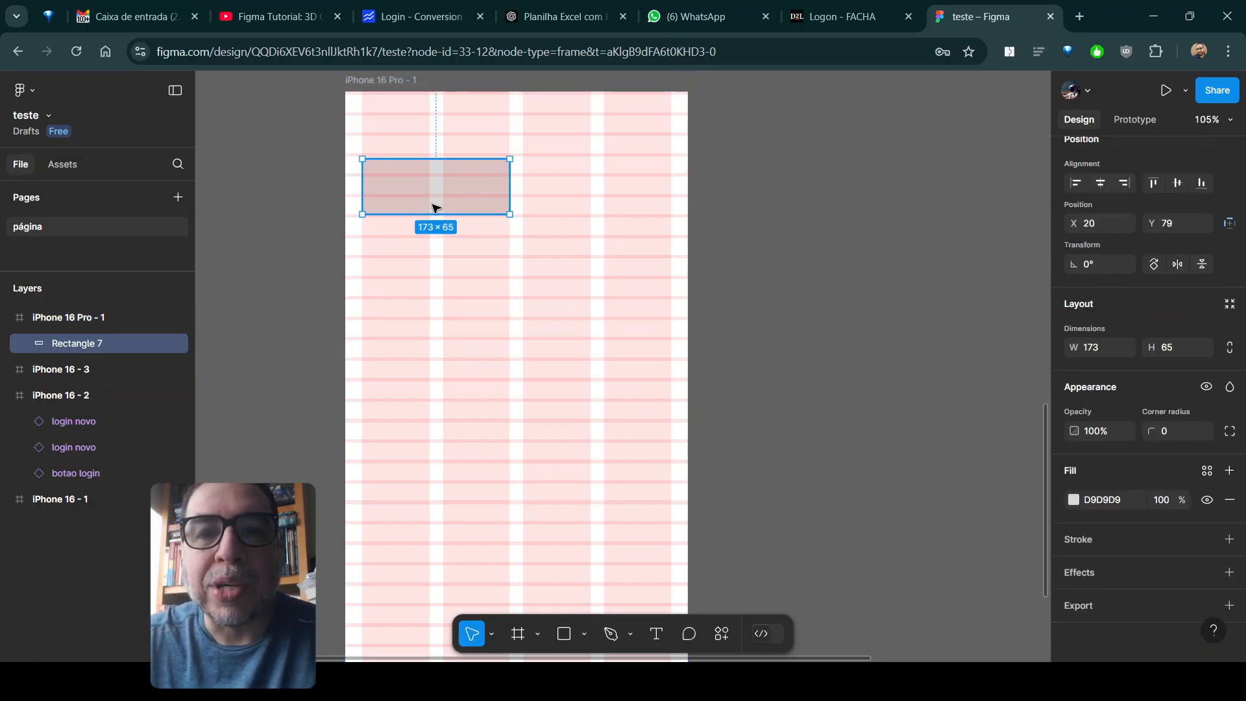
left_click_drag(433, 219, 433, 202)
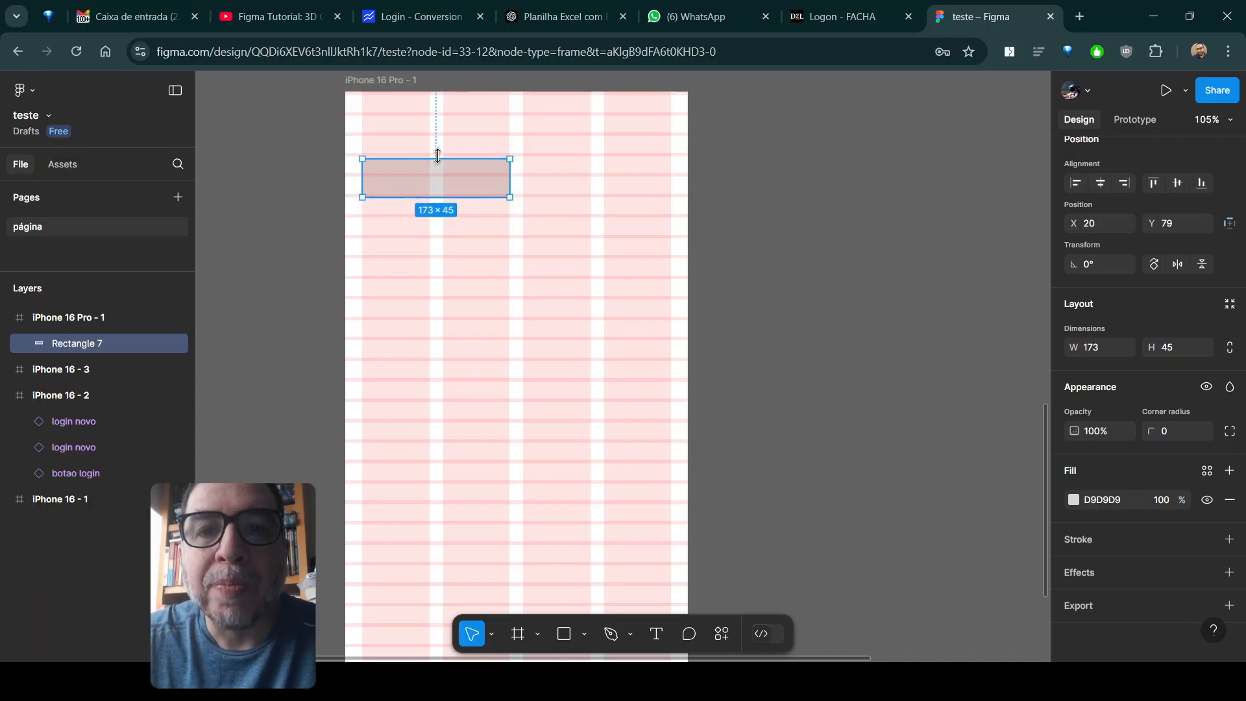
left_click_drag(437, 158, 442, 154)
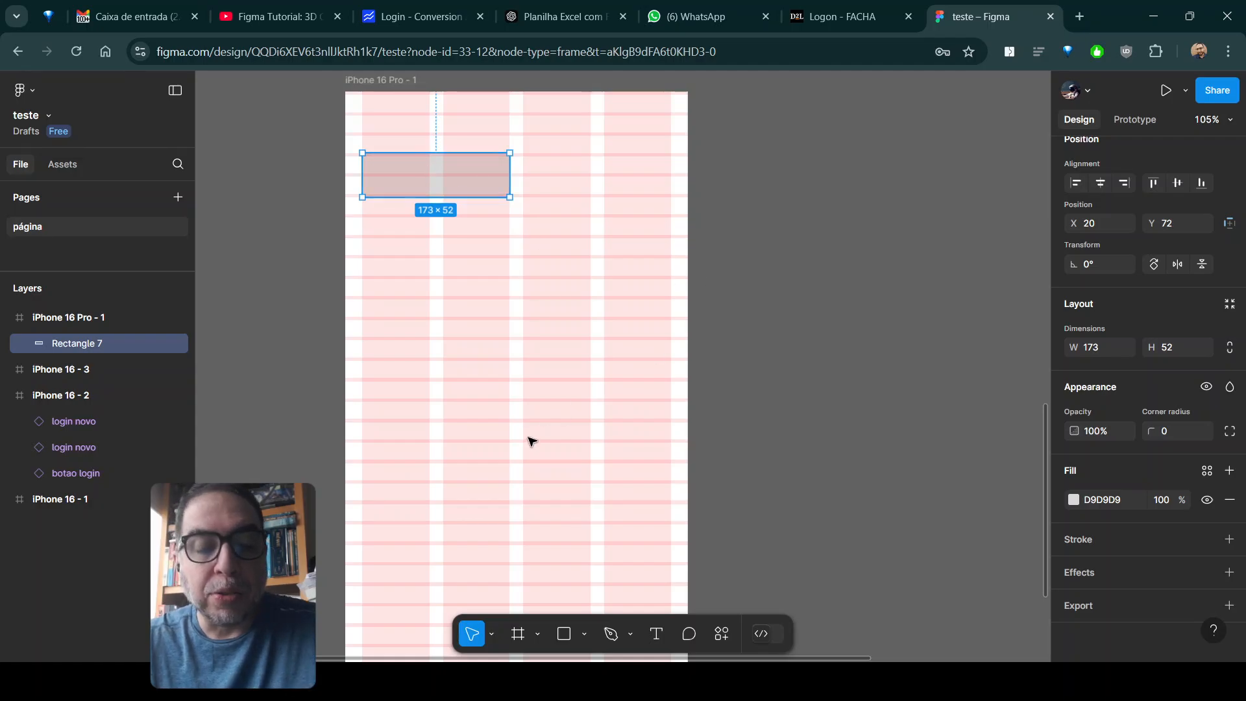
scroll(504, 403, "up", 3)
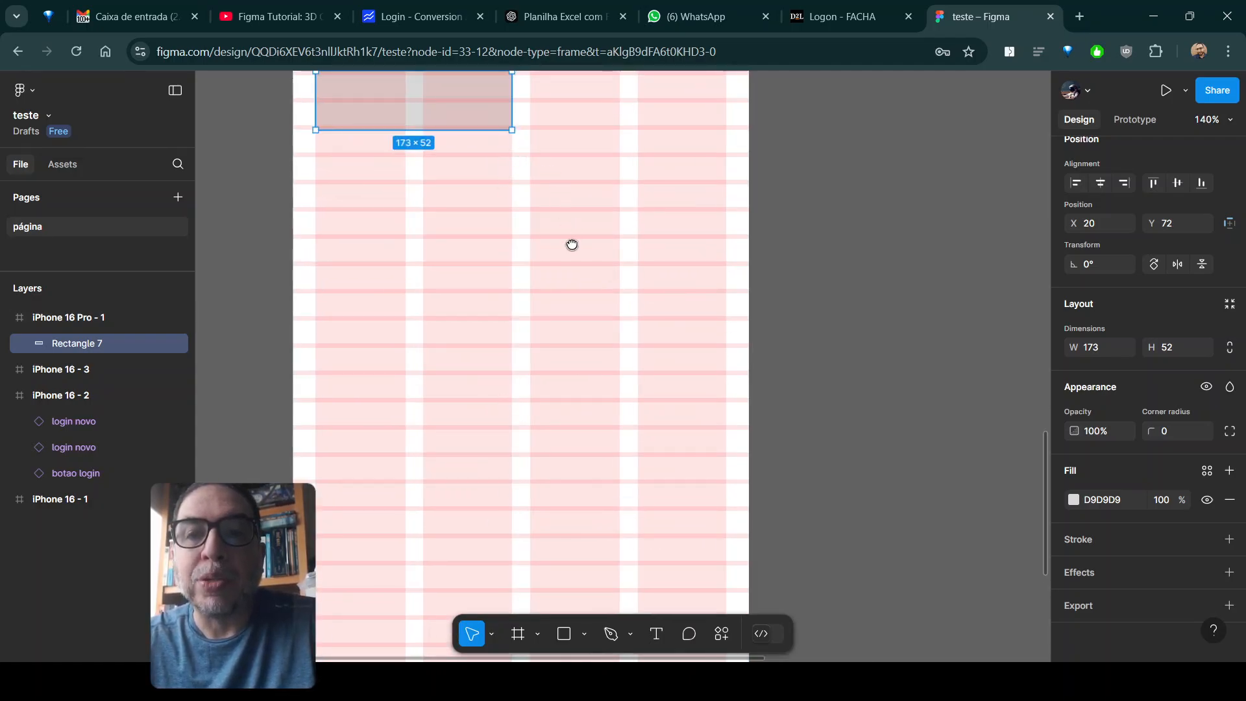
scroll(574, 260, "up", 3)
left_click_drag(523, 232, 457, 285)
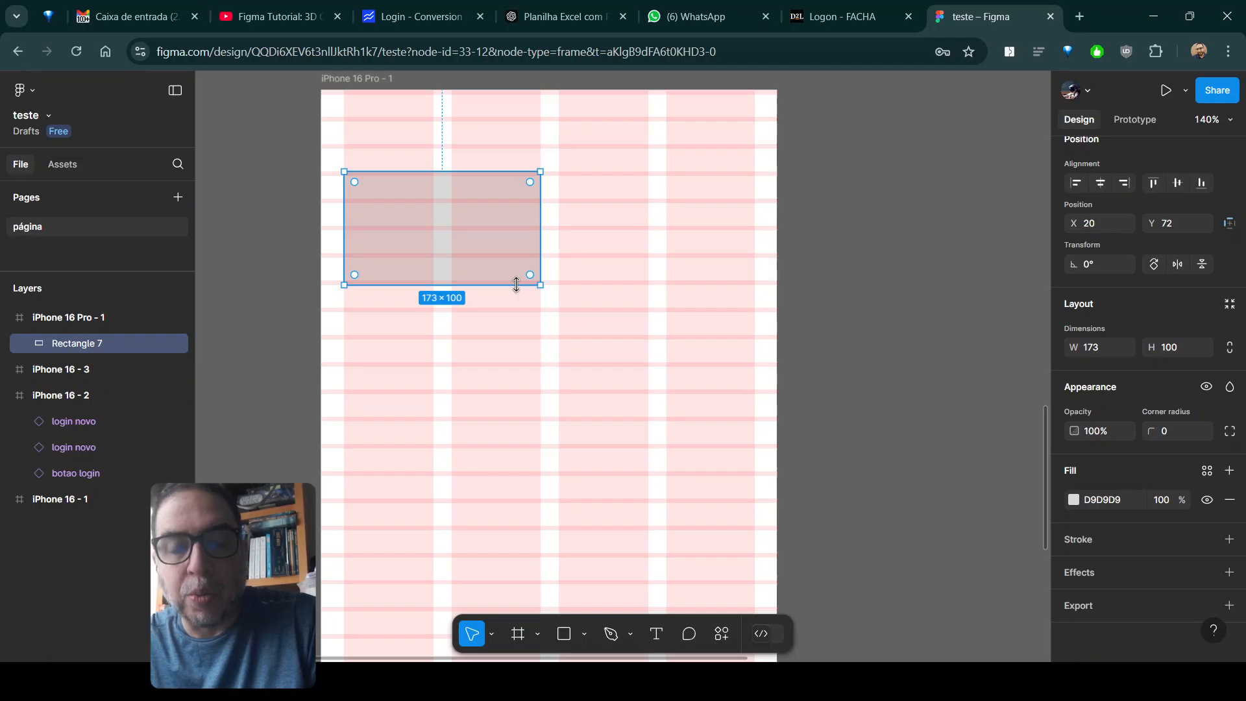
- Duplicate the rectangle and place the copy level with the original, spanning the third and fourth columns
key("ctrl+d")
left_click_drag(457, 210, 667, 215)
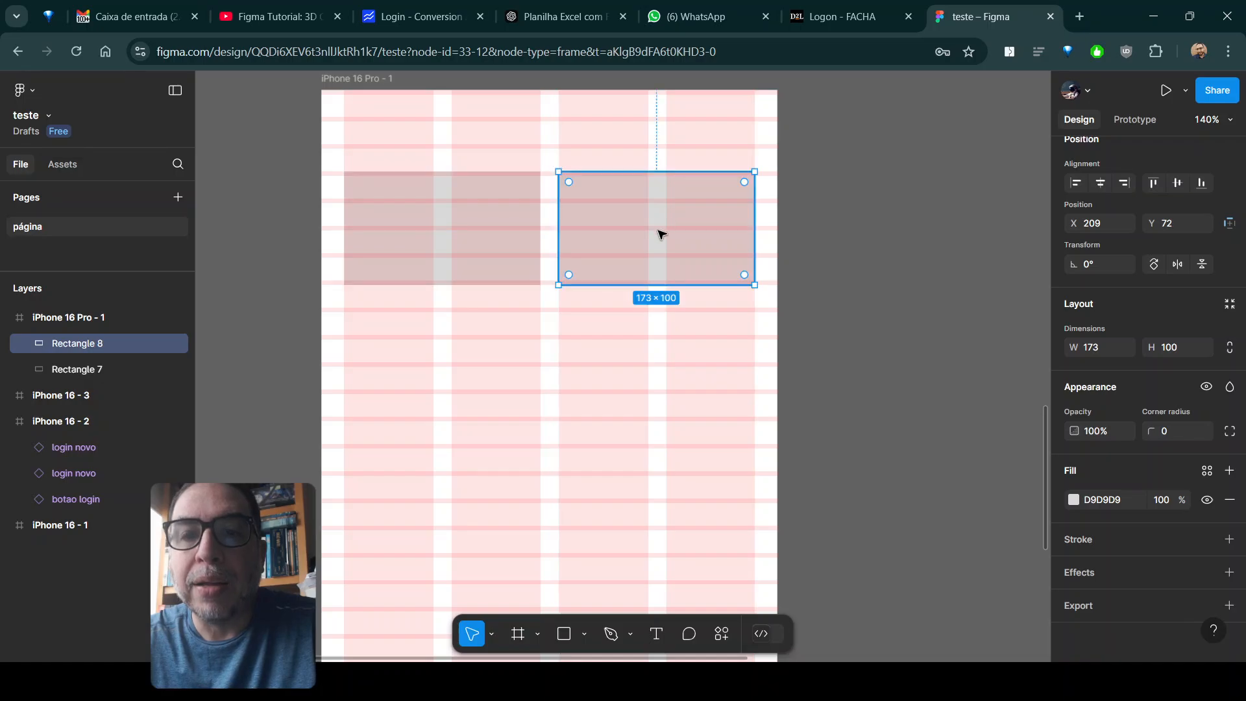
left_click(901, 440)
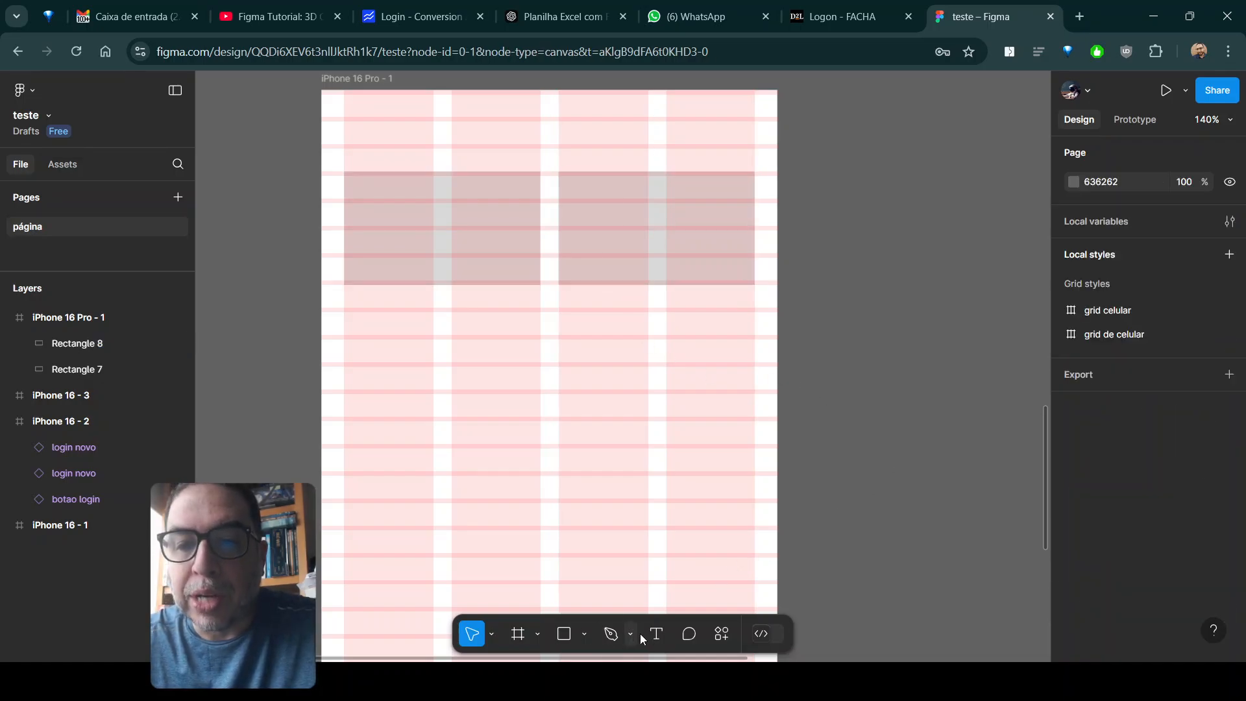
- Add the text "Lorem Ipsum" below the first rectangle and align it to the first column at X 20, Y 193
key("t")
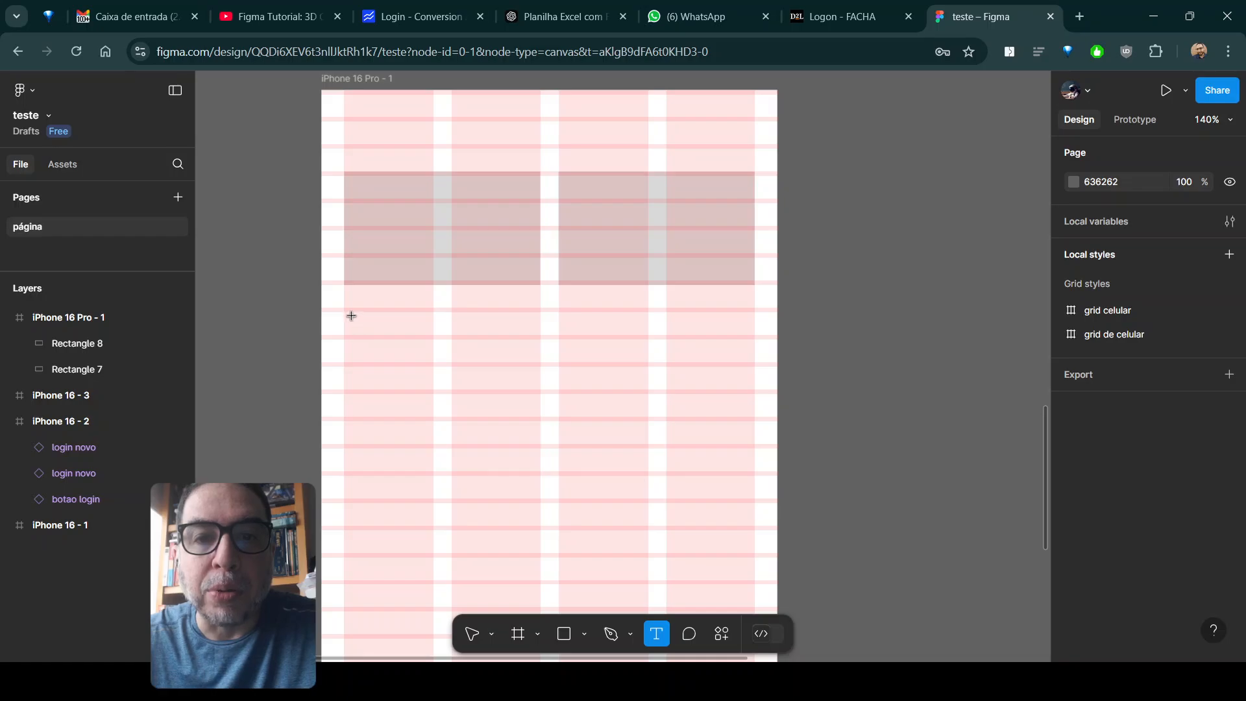
left_click(364, 318)
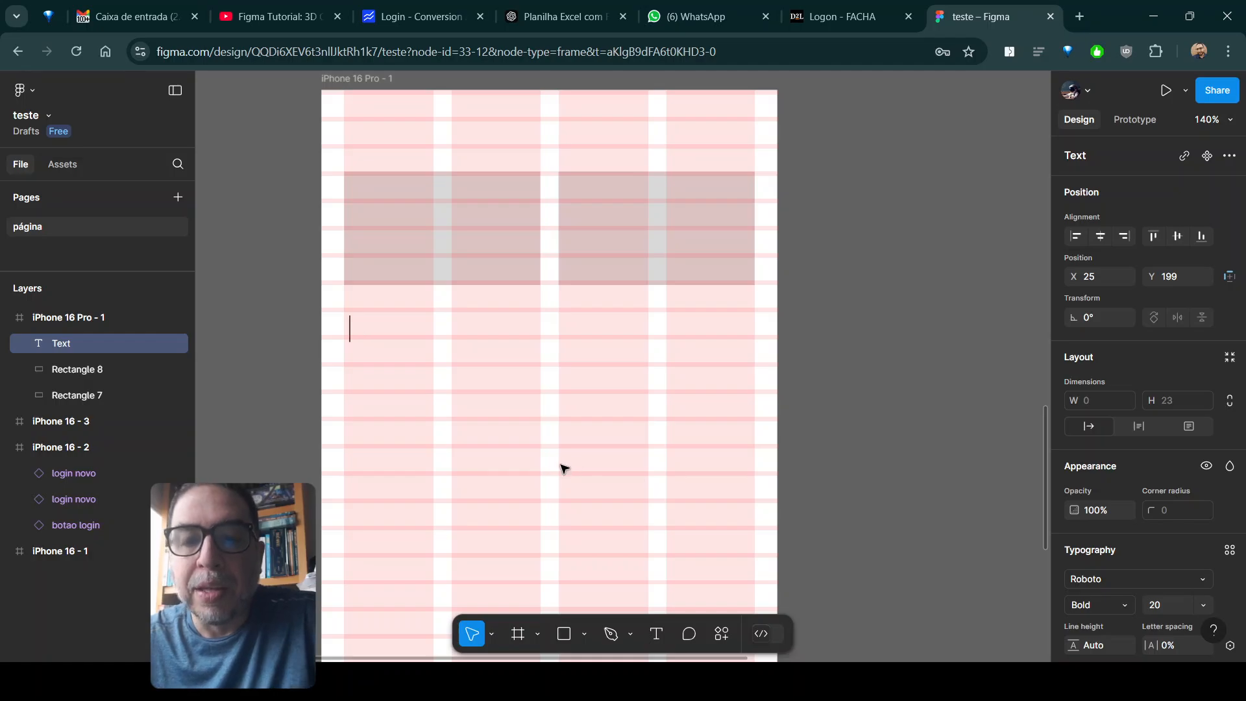
type("Lo")
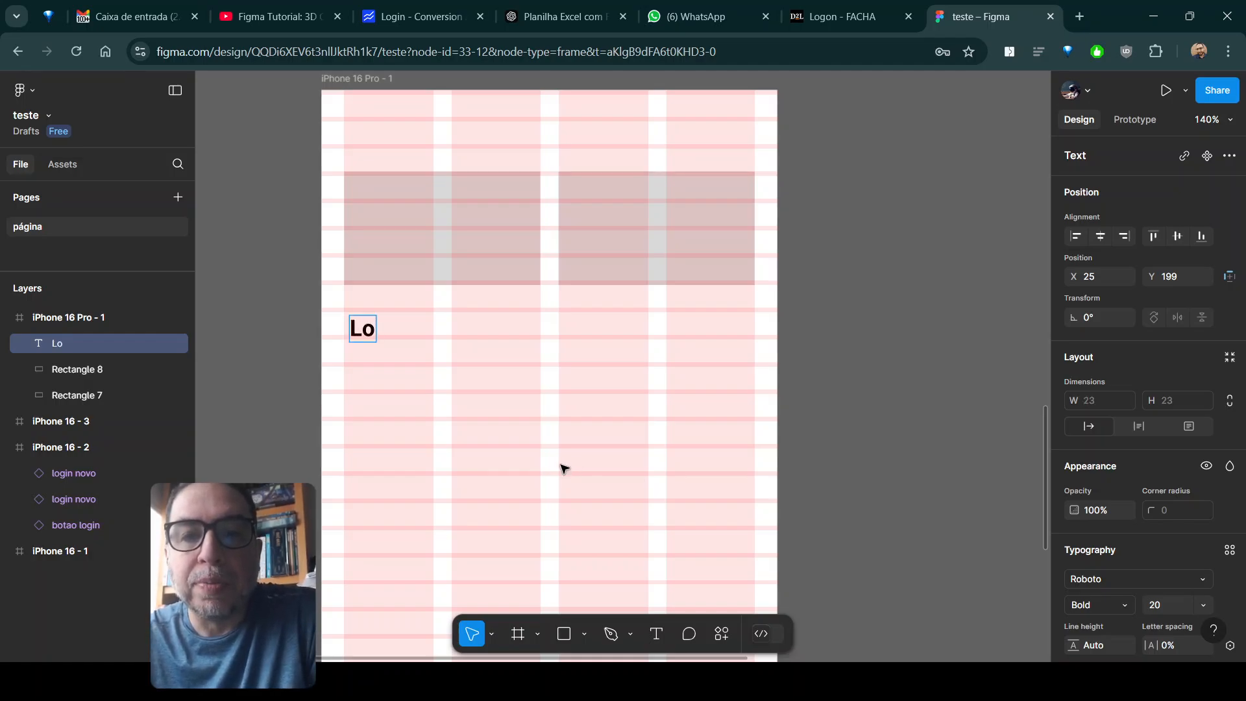
type("rem Ipsum")
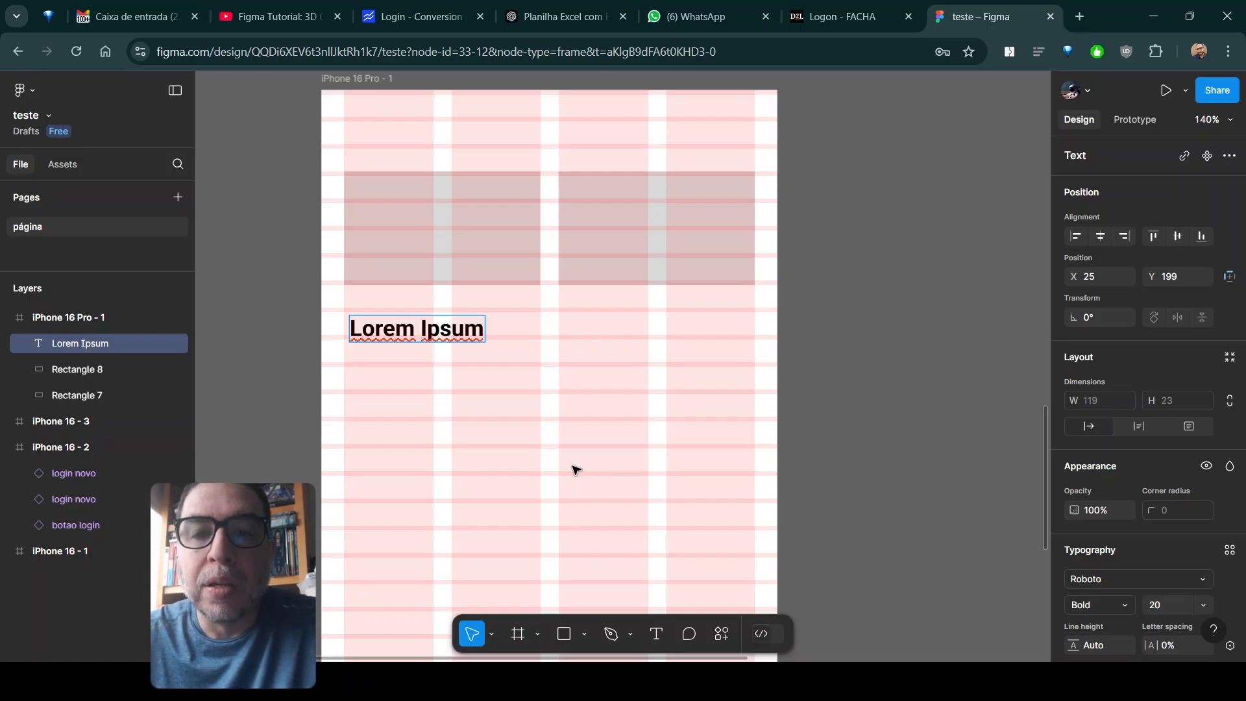
key("Escape")
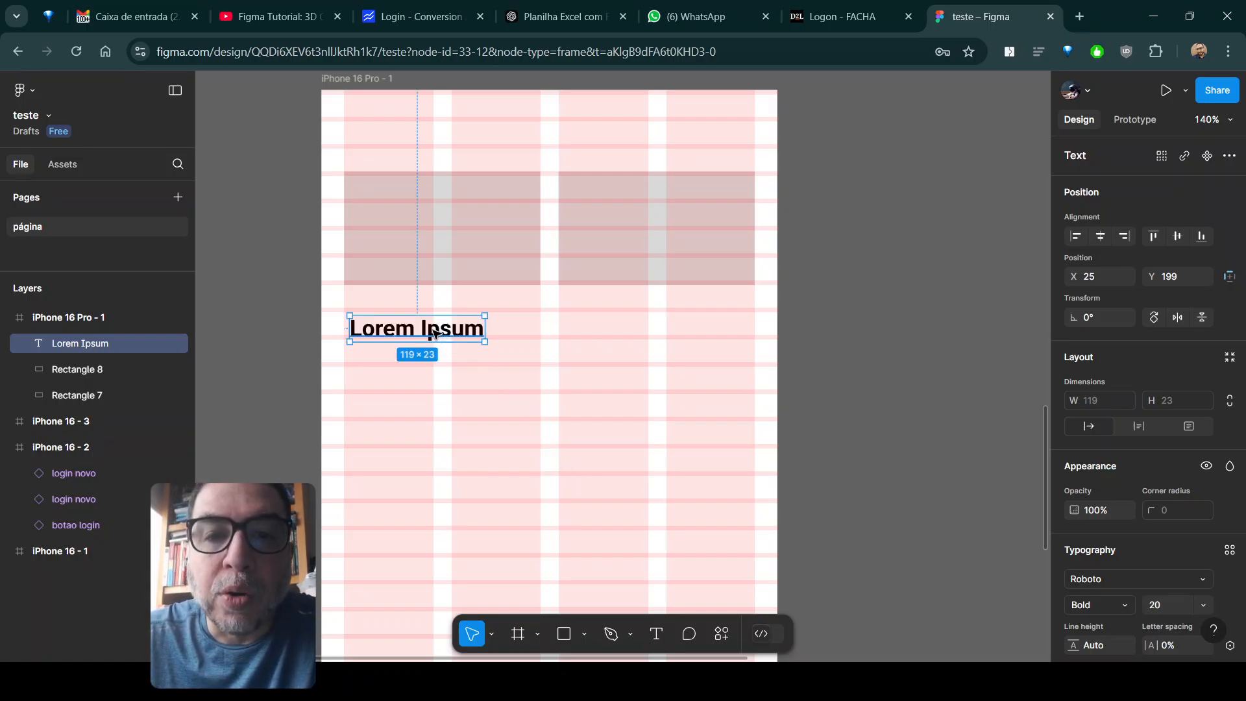
left_click_drag(434, 332, 509, 317)
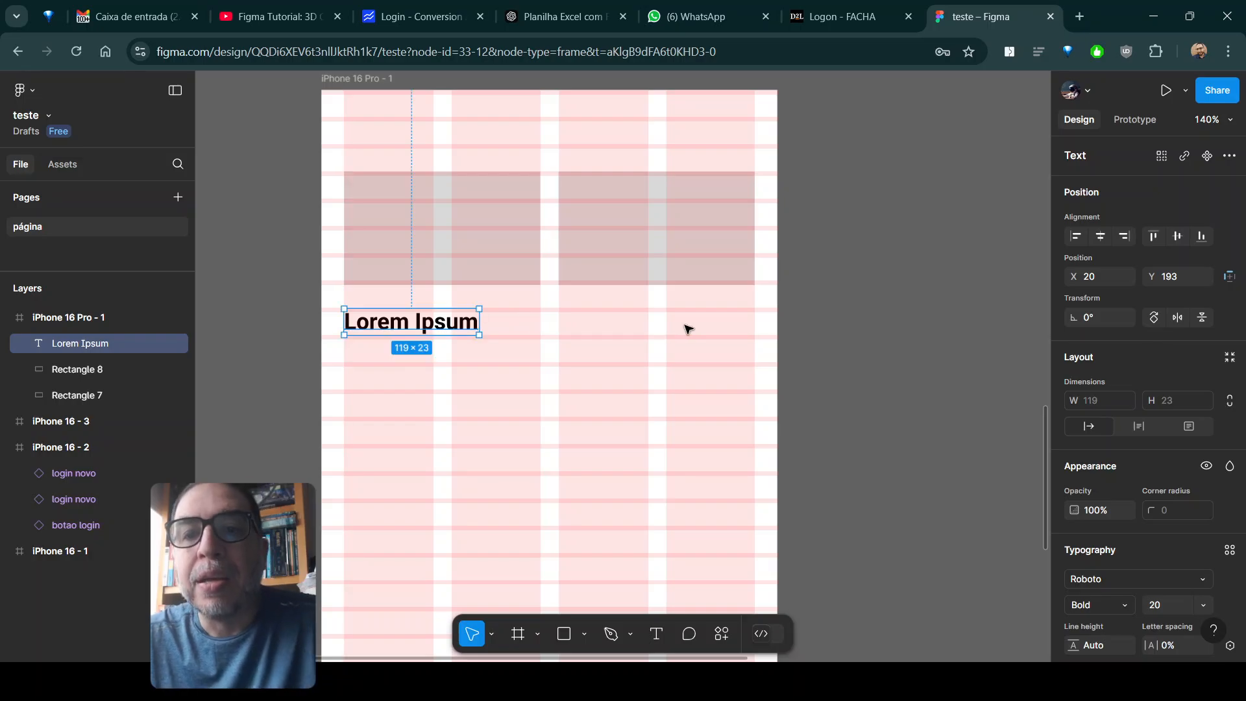
left_click(701, 375)
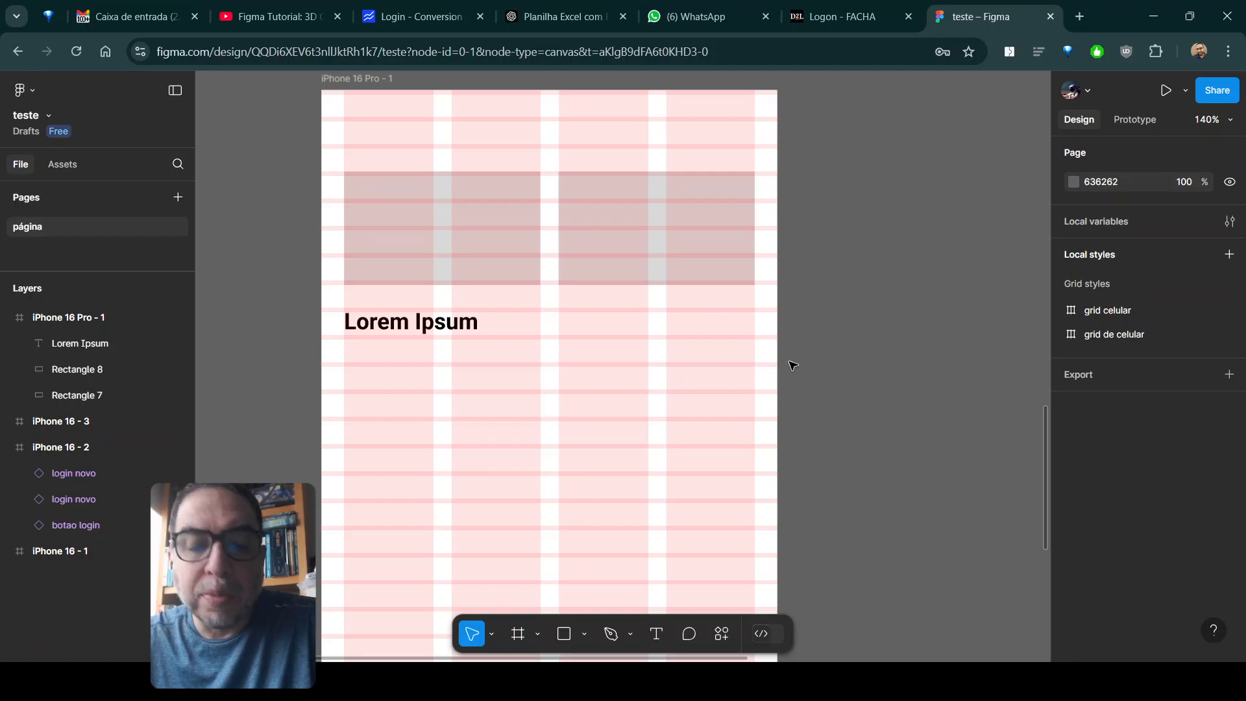
- Add a second iPhone 16 Pro frame beside the gridded one, level with its top, and widen it to about 730
scroll(795, 367, "down", 2)
scroll(795, 367, "down", 2)
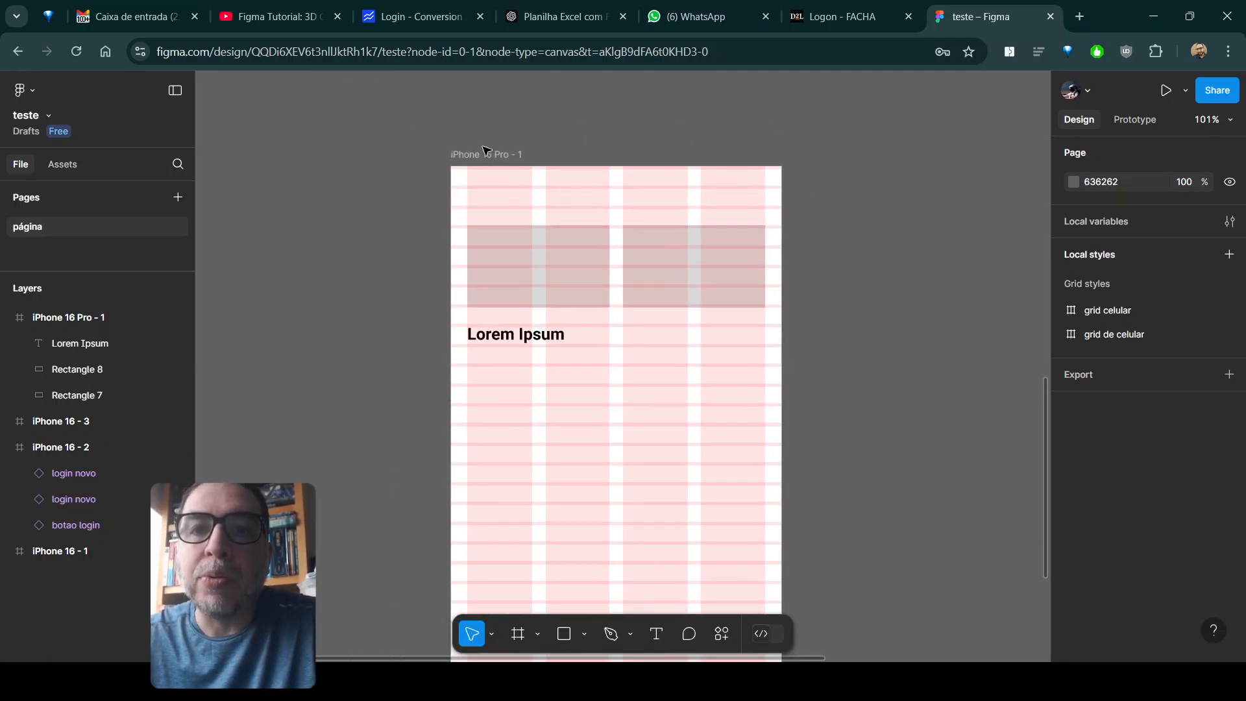
left_click(494, 153)
left_click_drag(892, 344, 678, 321)
left_click(564, 252)
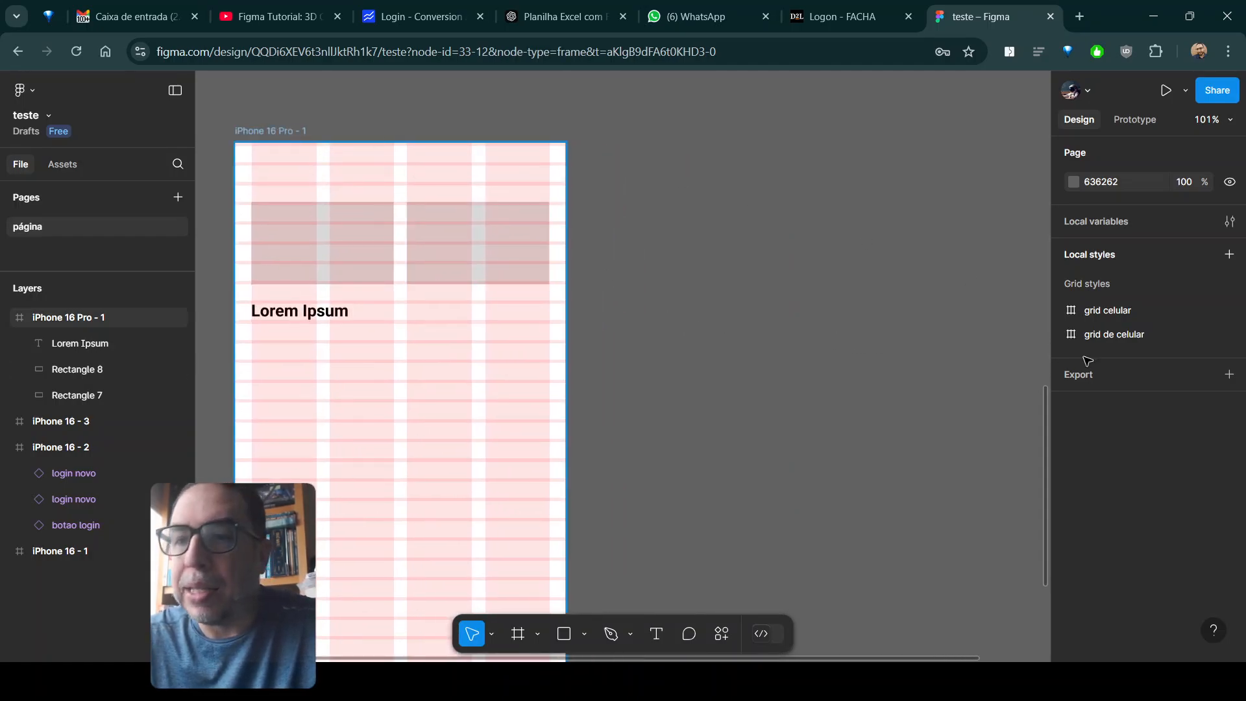
scroll(1204, 519, "down", 5)
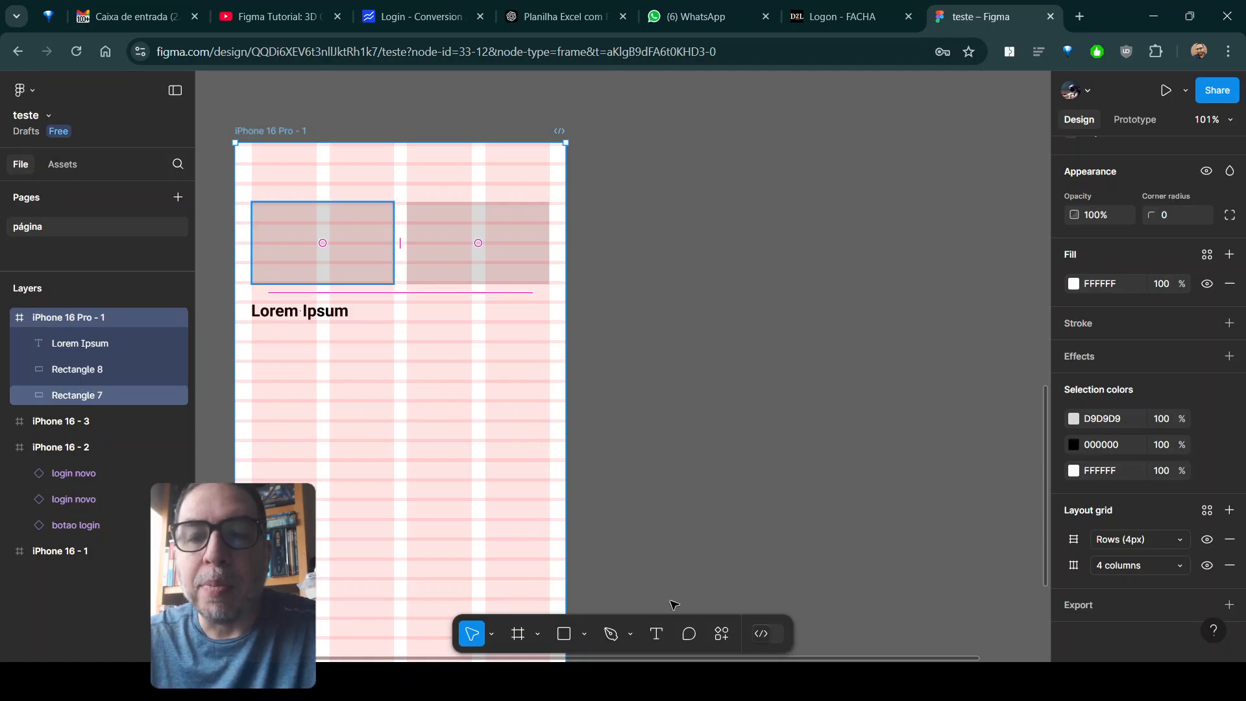
left_click(519, 636)
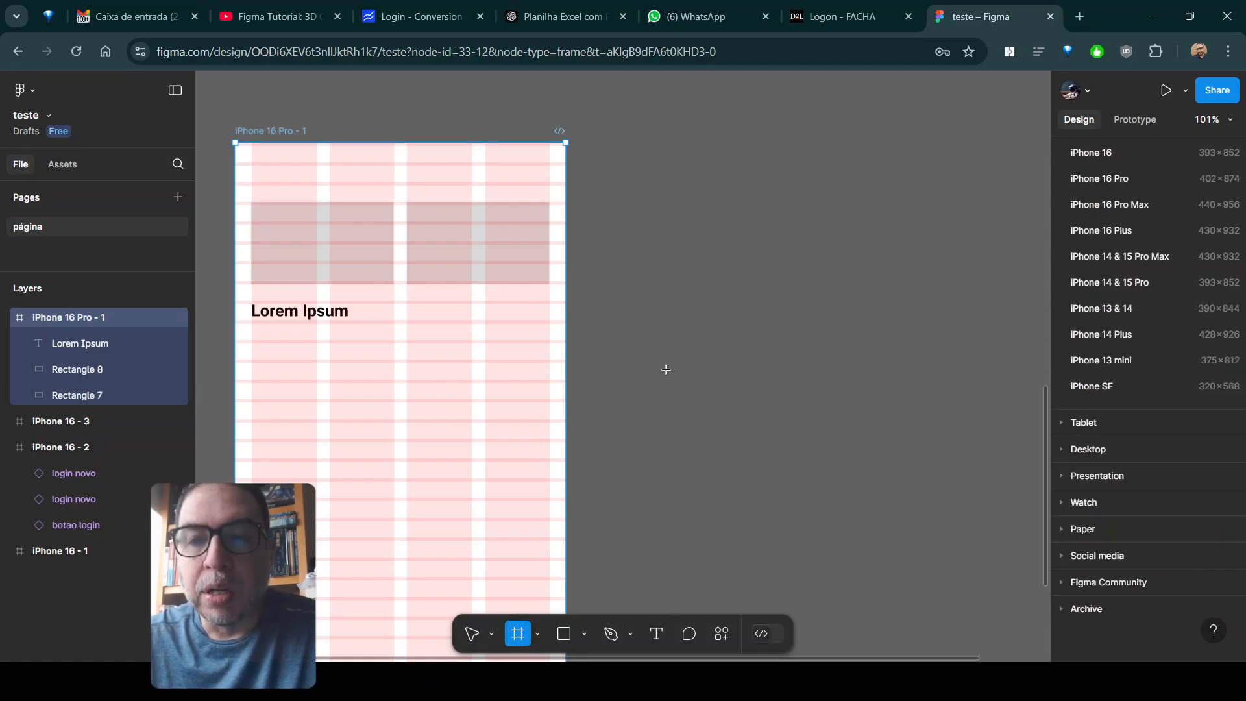
left_click(659, 189)
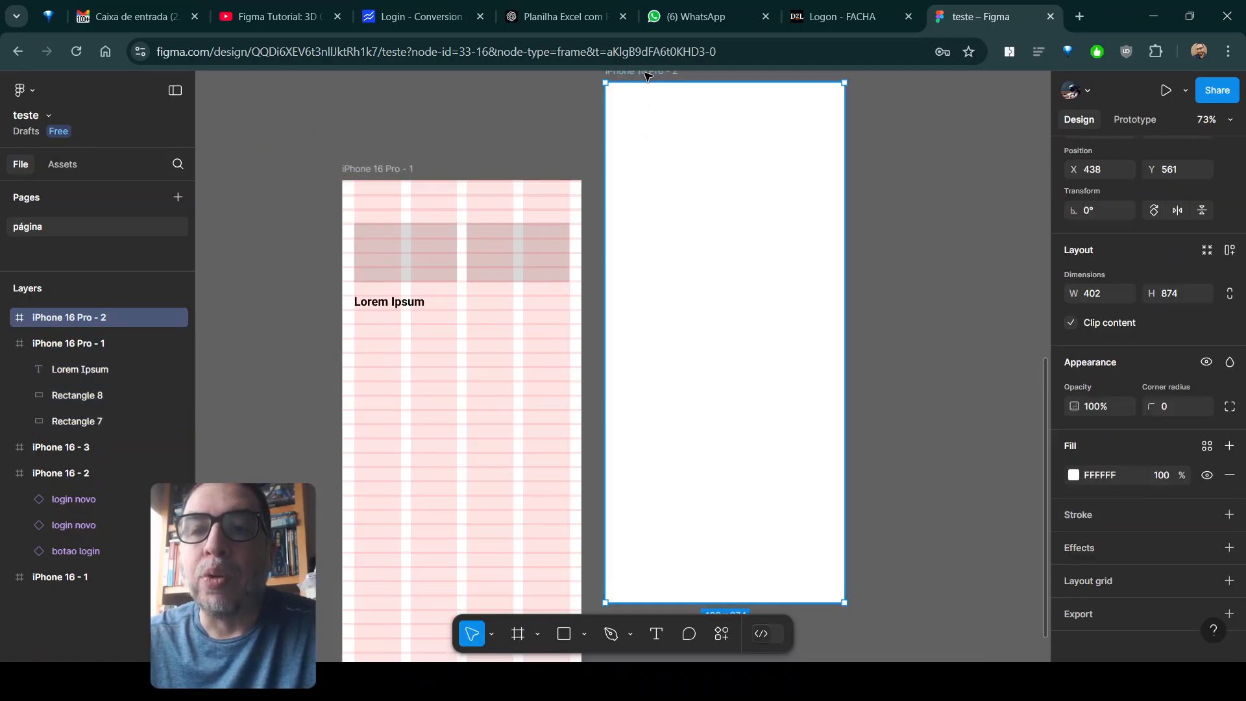
left_click_drag(647, 76, 638, 172)
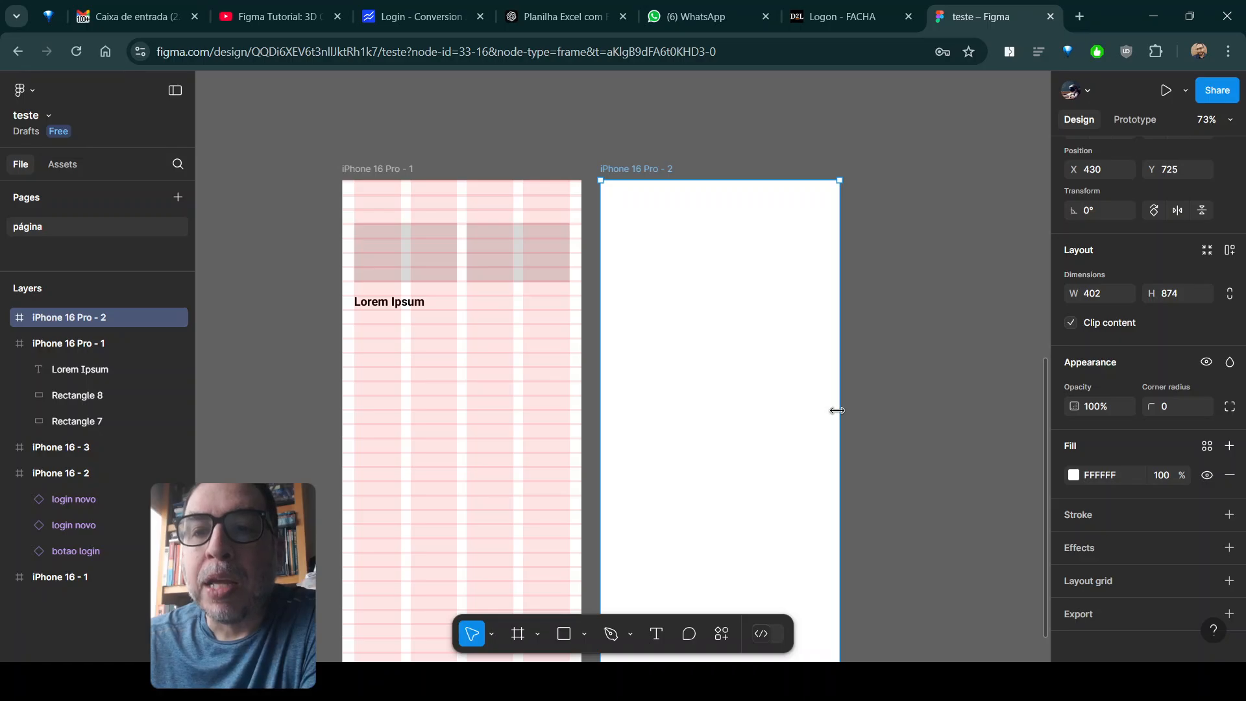
left_click_drag(838, 410, 1000, 421)
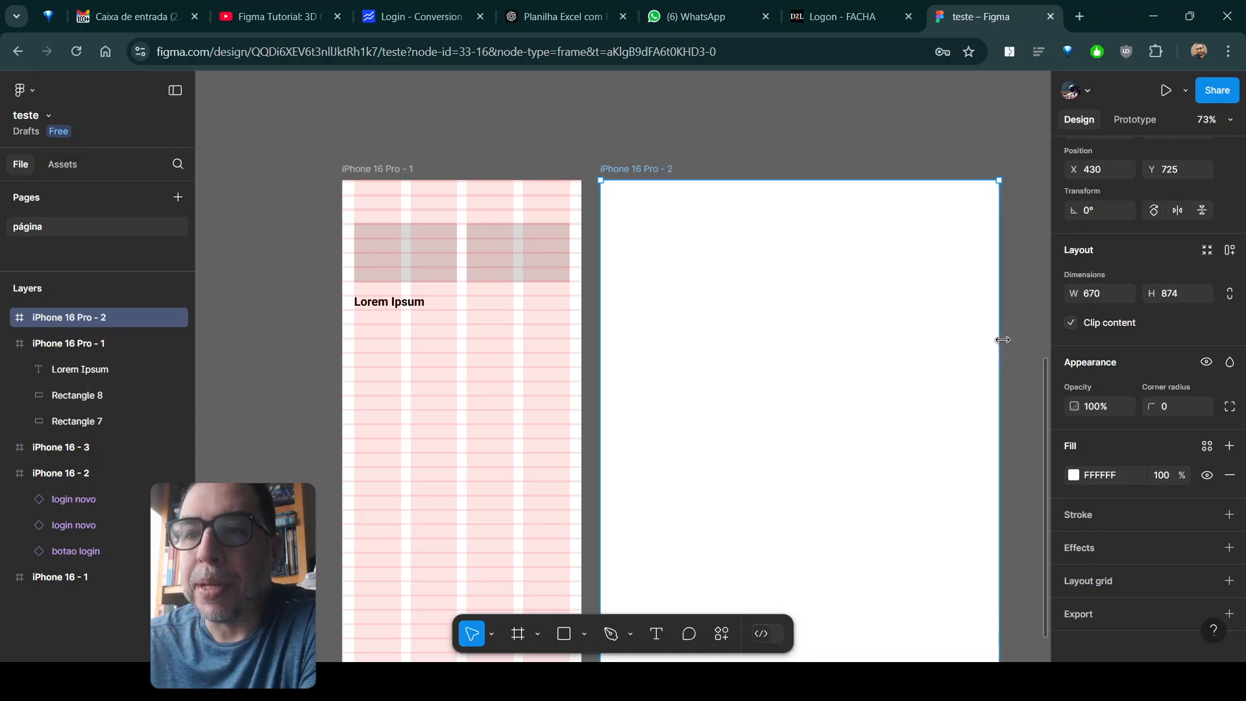
left_click_drag(995, 340, 1034, 340)
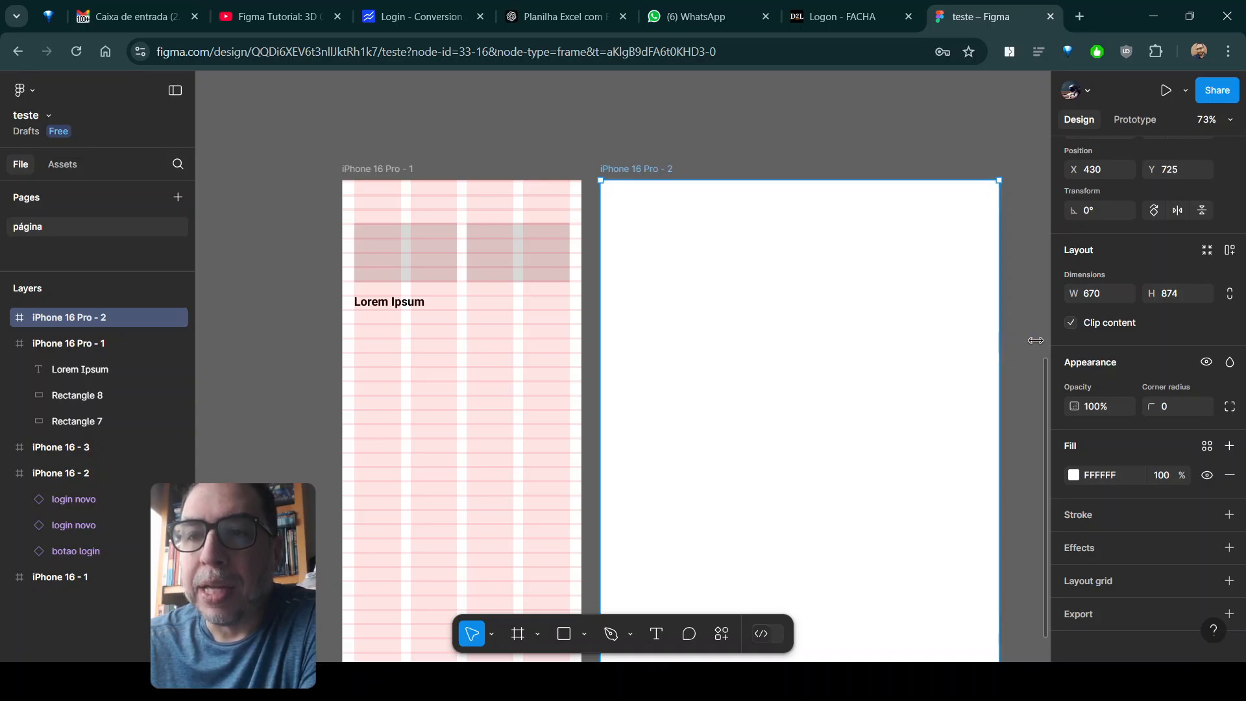
- Add the text "DESKTOP - 12 E 16 COLUNAS" in the upper part of the empty second frame
left_click(660, 636)
left_click(688, 281)
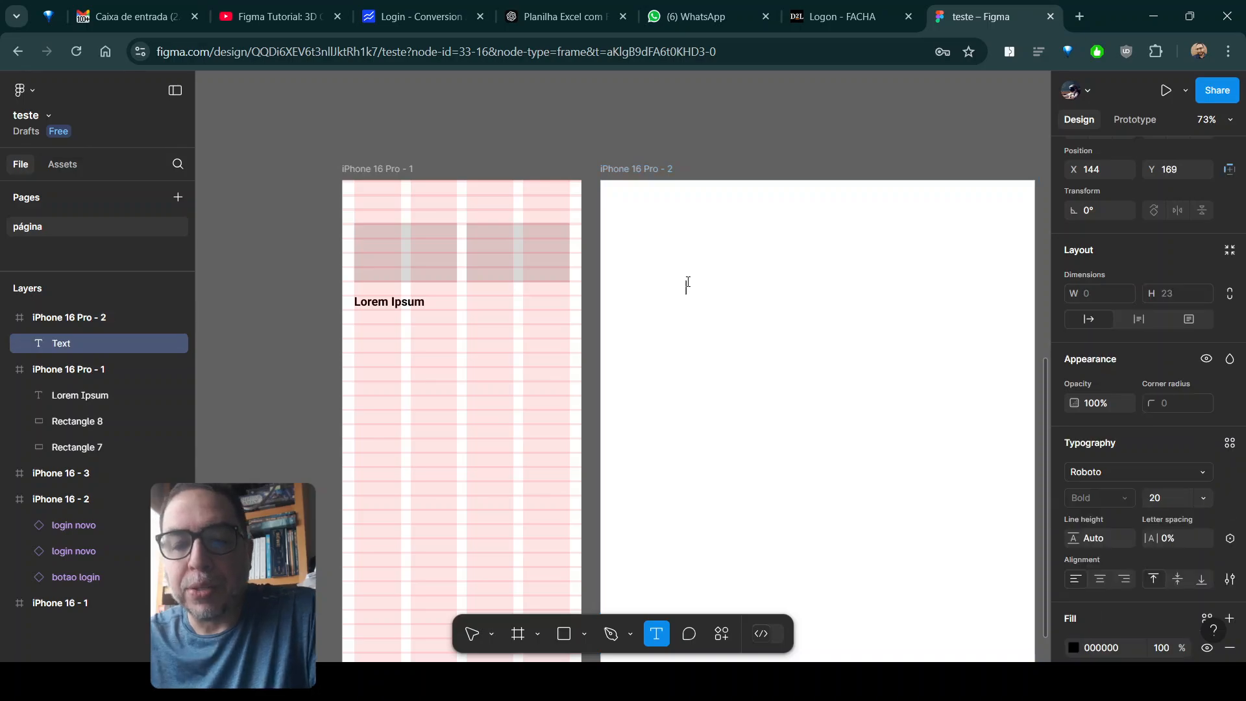
type("DESK")
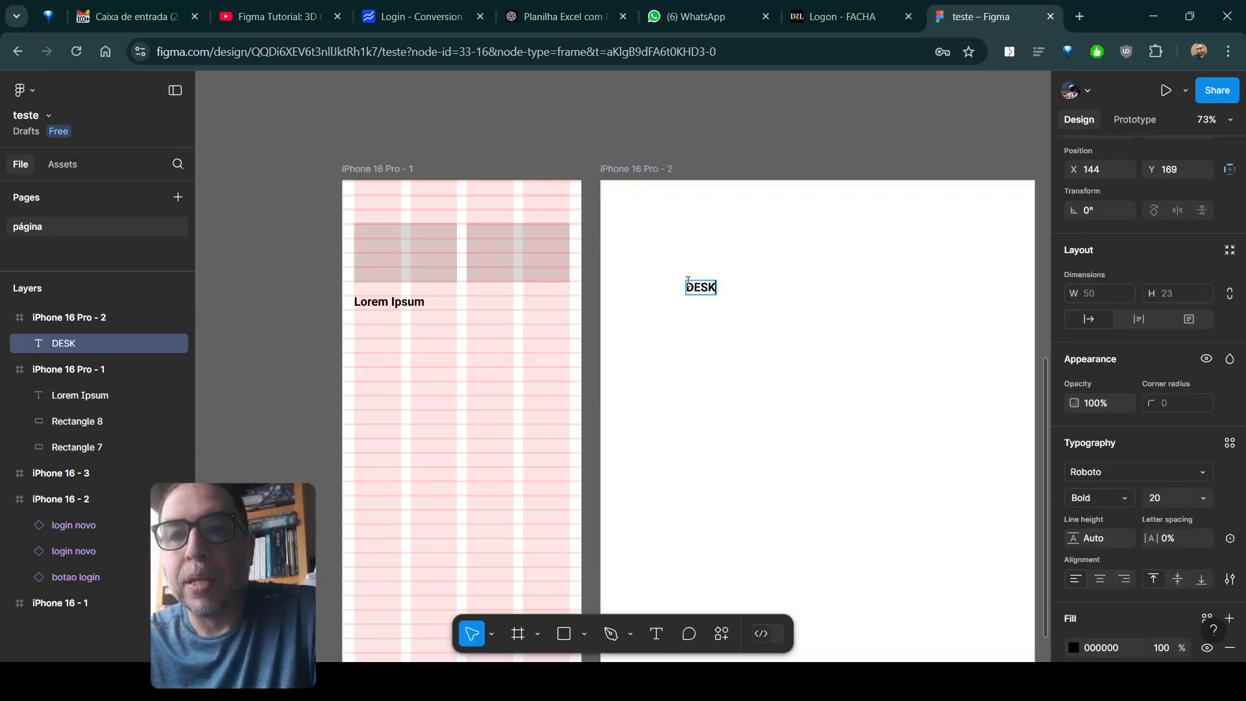
type("TOP - ")
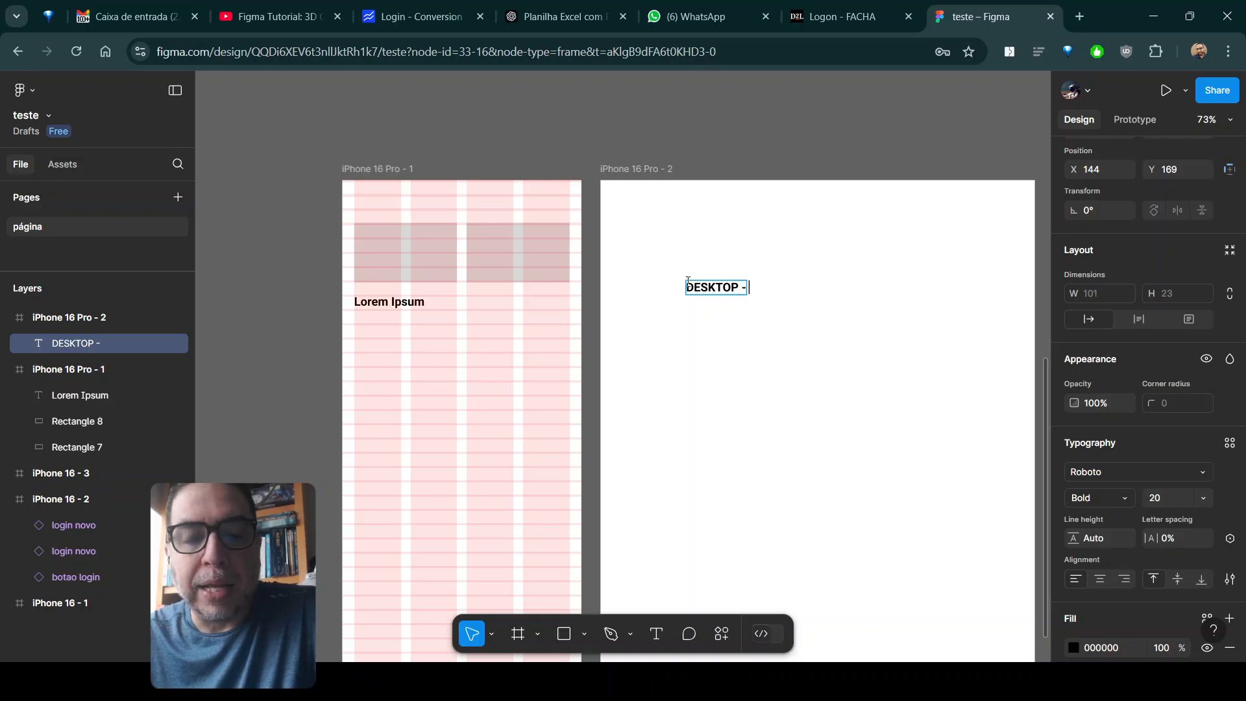
type("12 E 1")
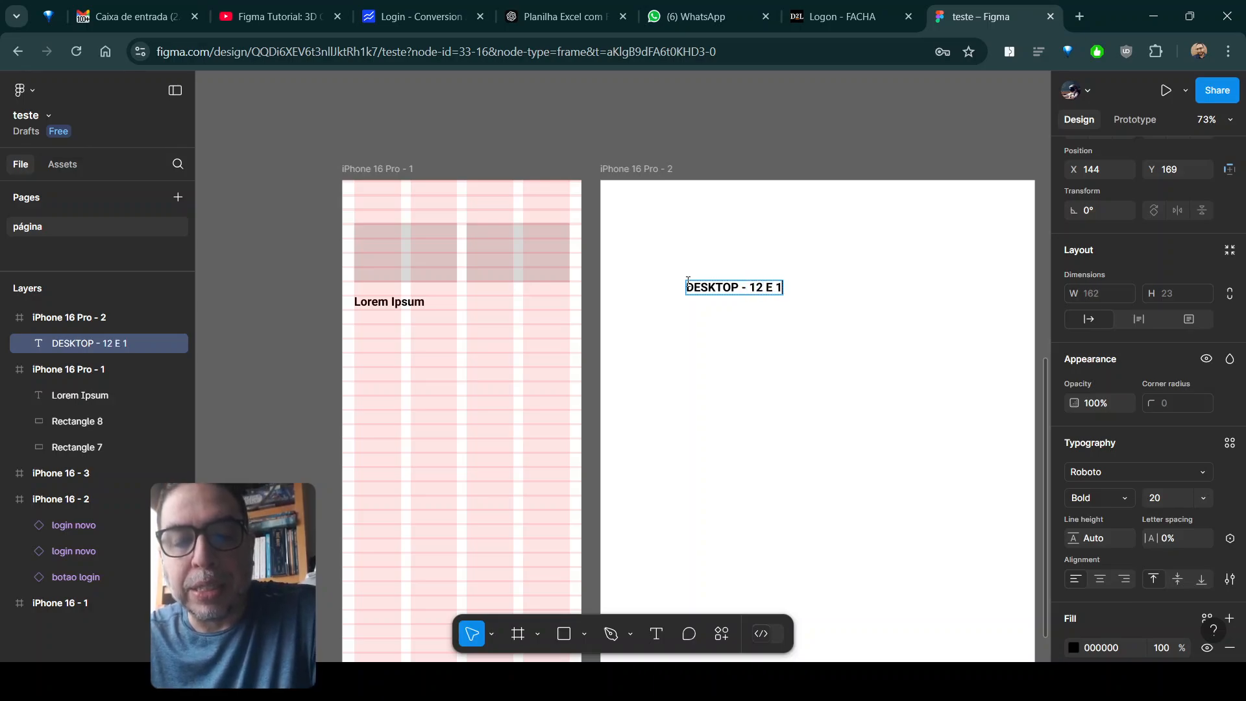
type("6 COLUNAS")
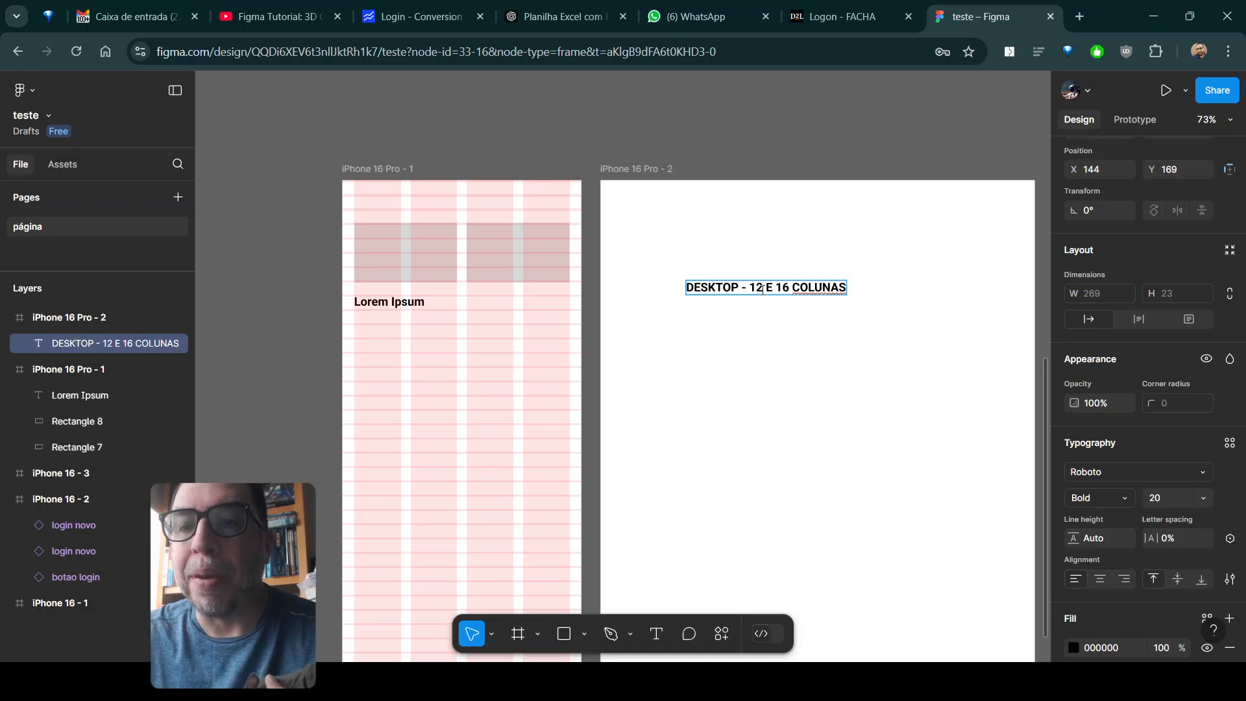
- Extend the text with two more lines, "TABLET - 8 COLUNAS" and "CELULAR - 4 E 6 COLUNAS"
key("Return")
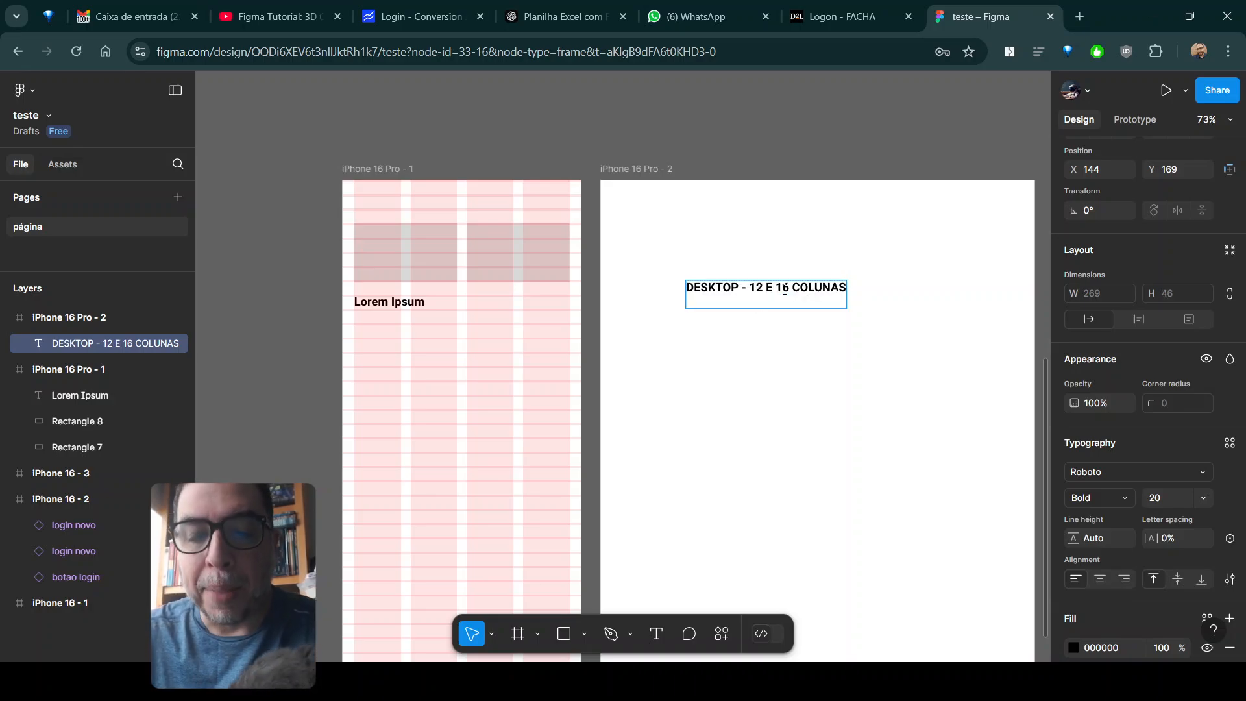
type("TABLET -")
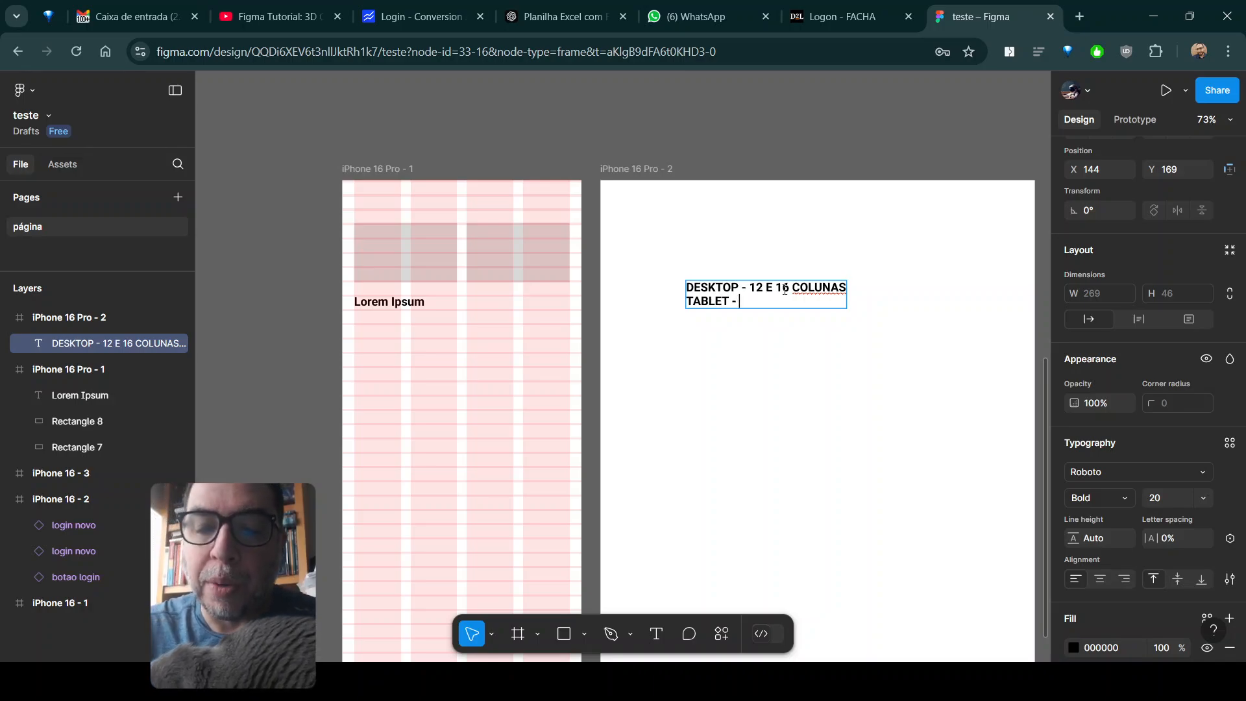
type(" 8 COLUNAS")
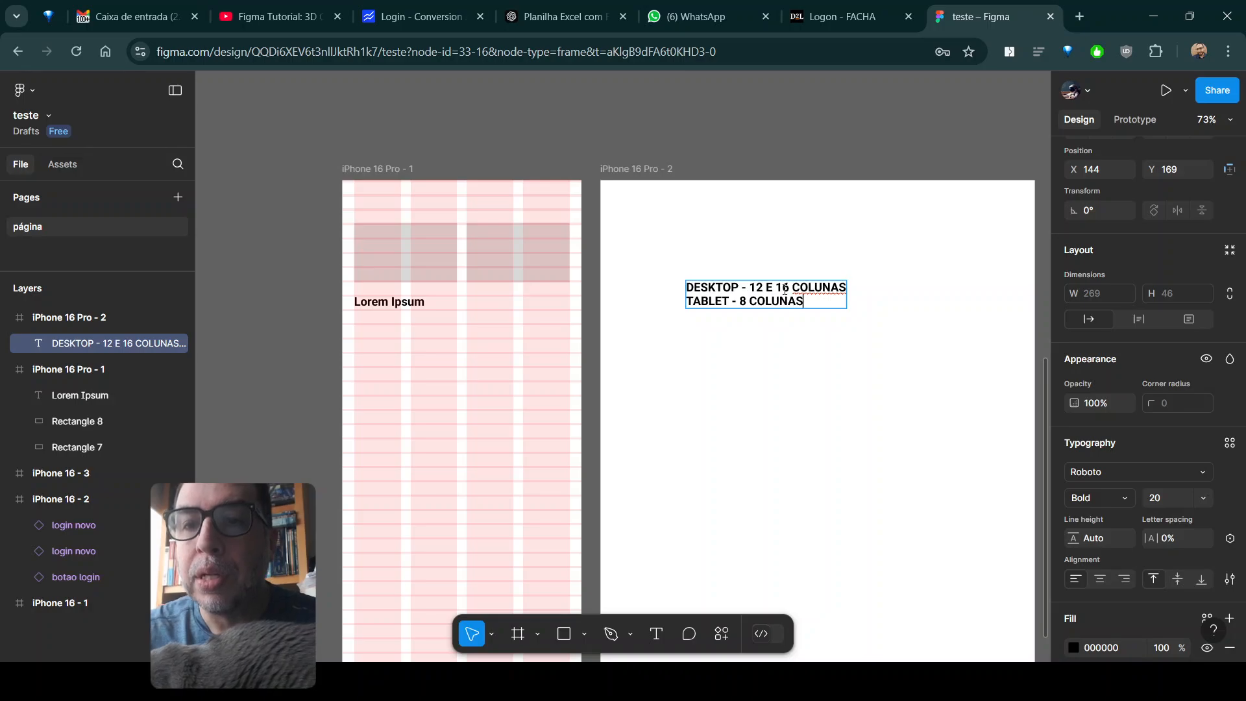
key("Return")
type("CELULAR")
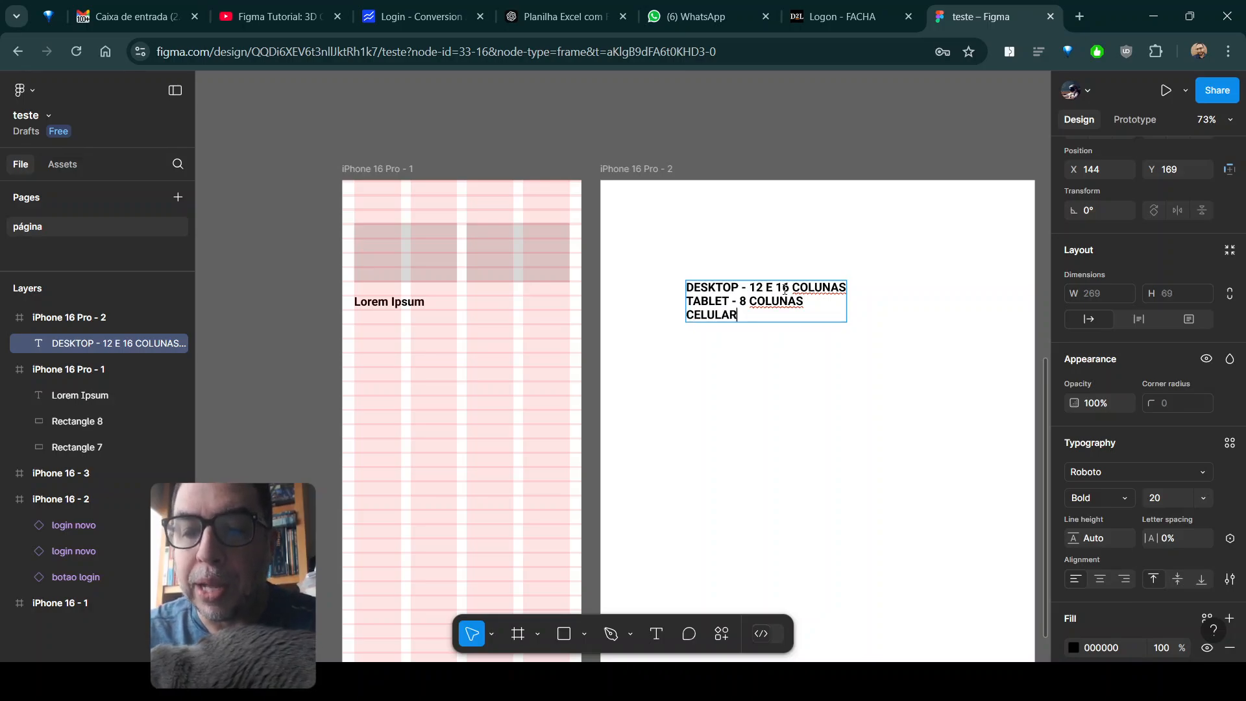
type(" - 4")
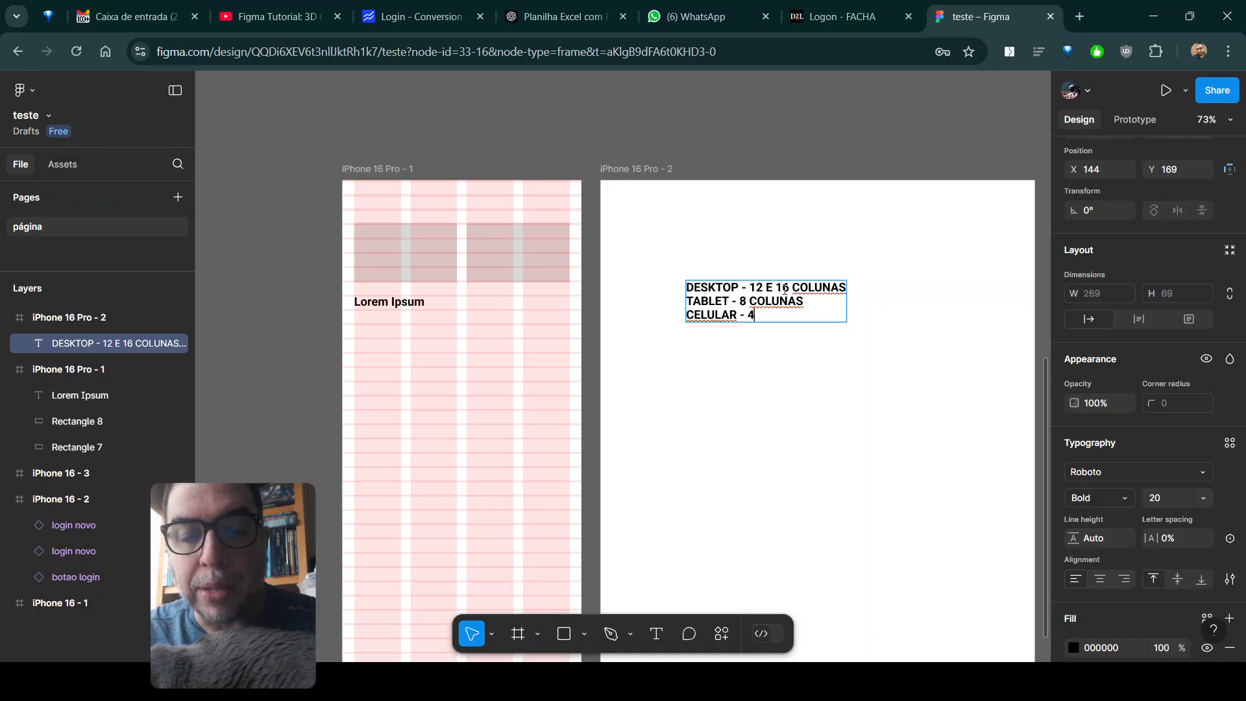
type(" E 6 COLUNAS")
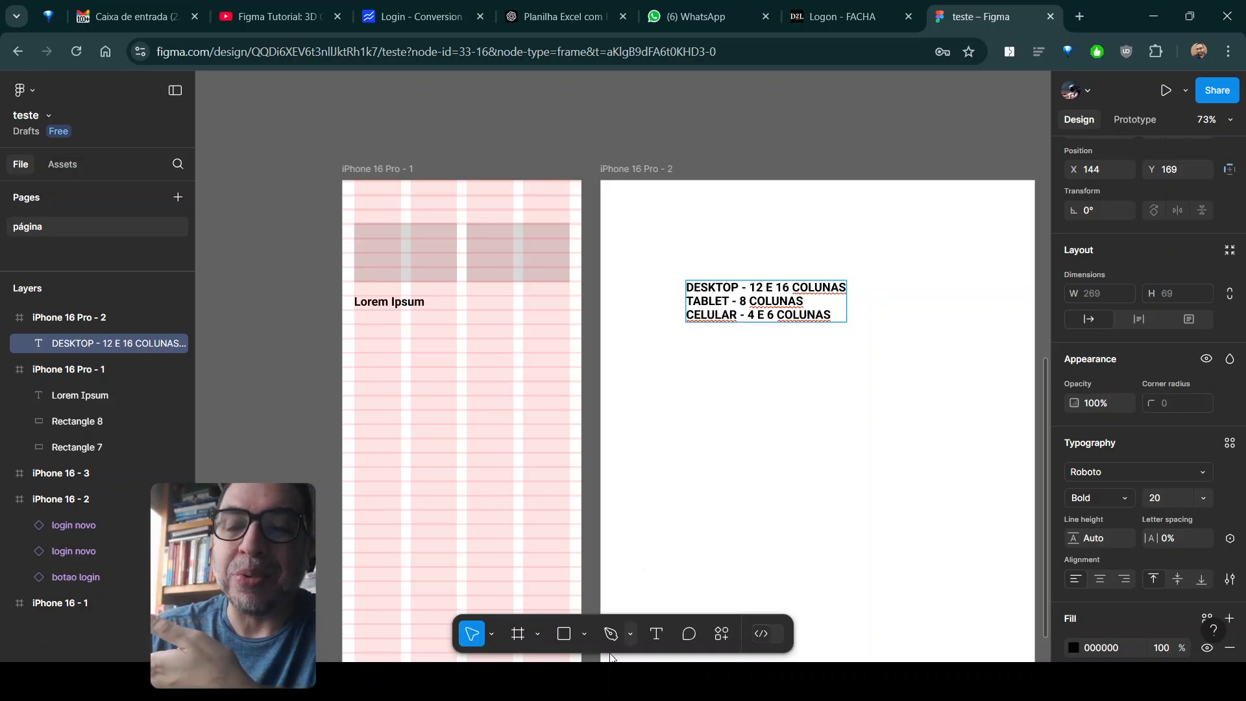
left_click(665, 246)
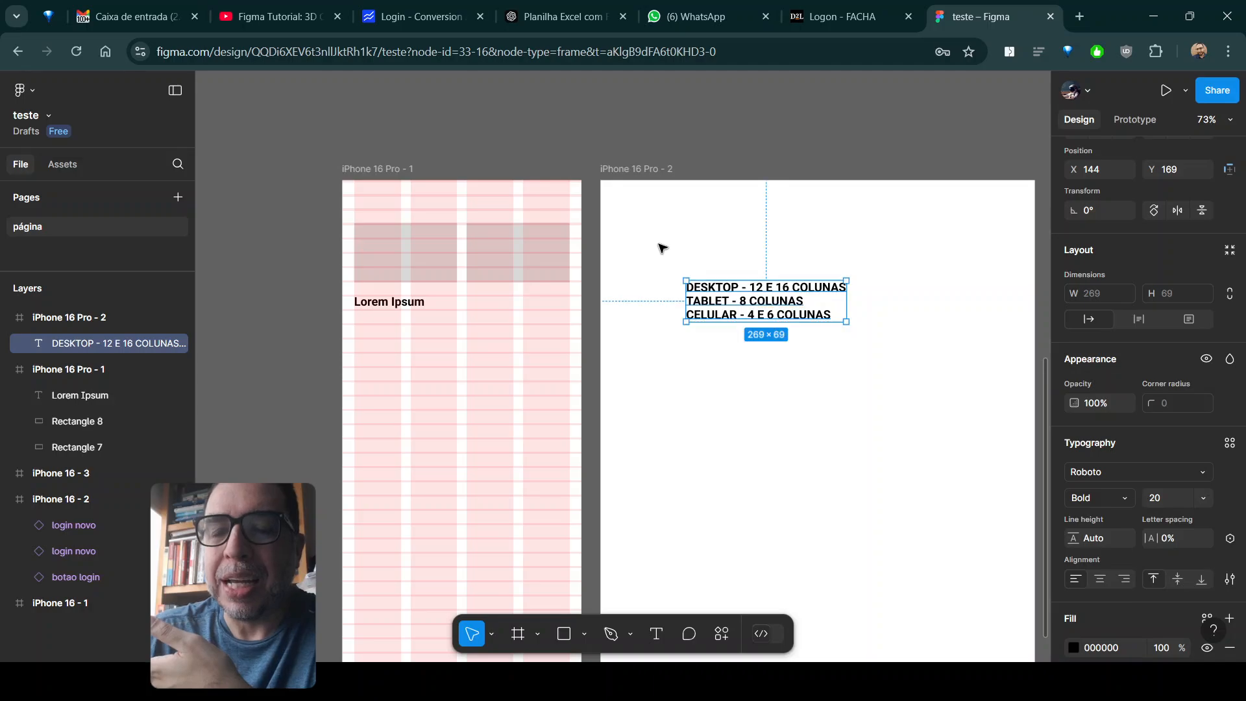
- Delete the column-count text and the widened second frame
left_click_drag(659, 244, 820, 317)
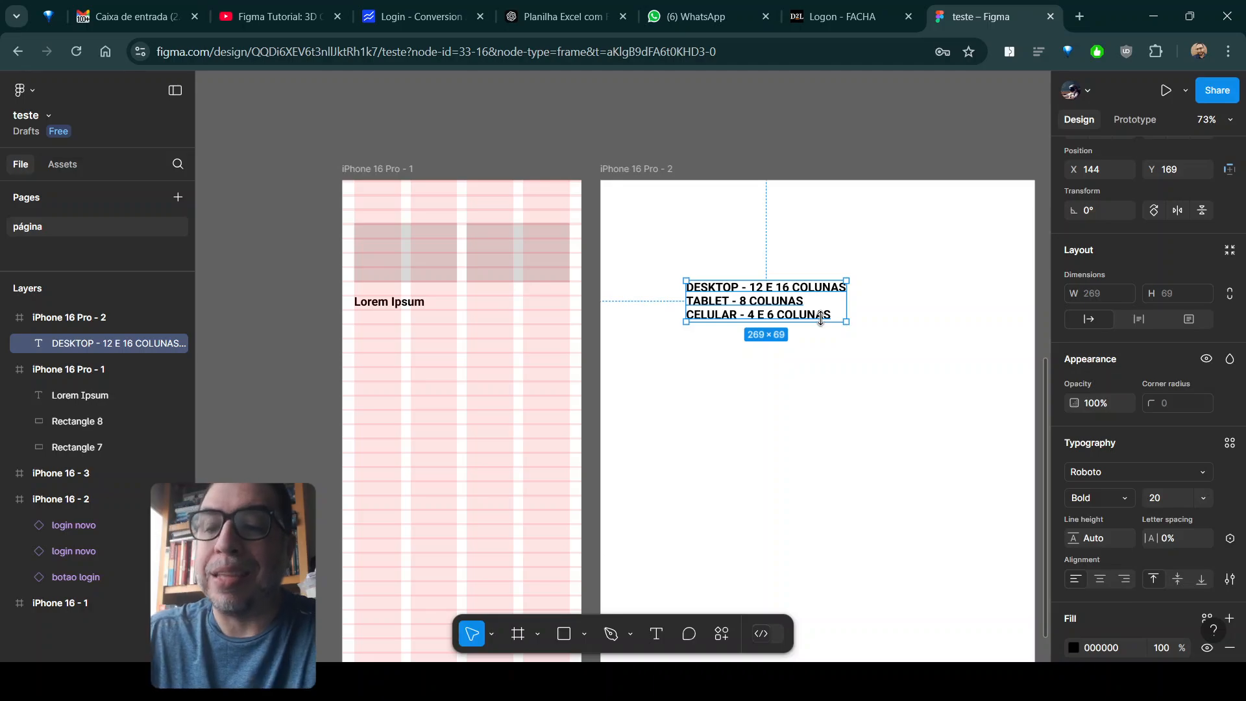
key("Delete")
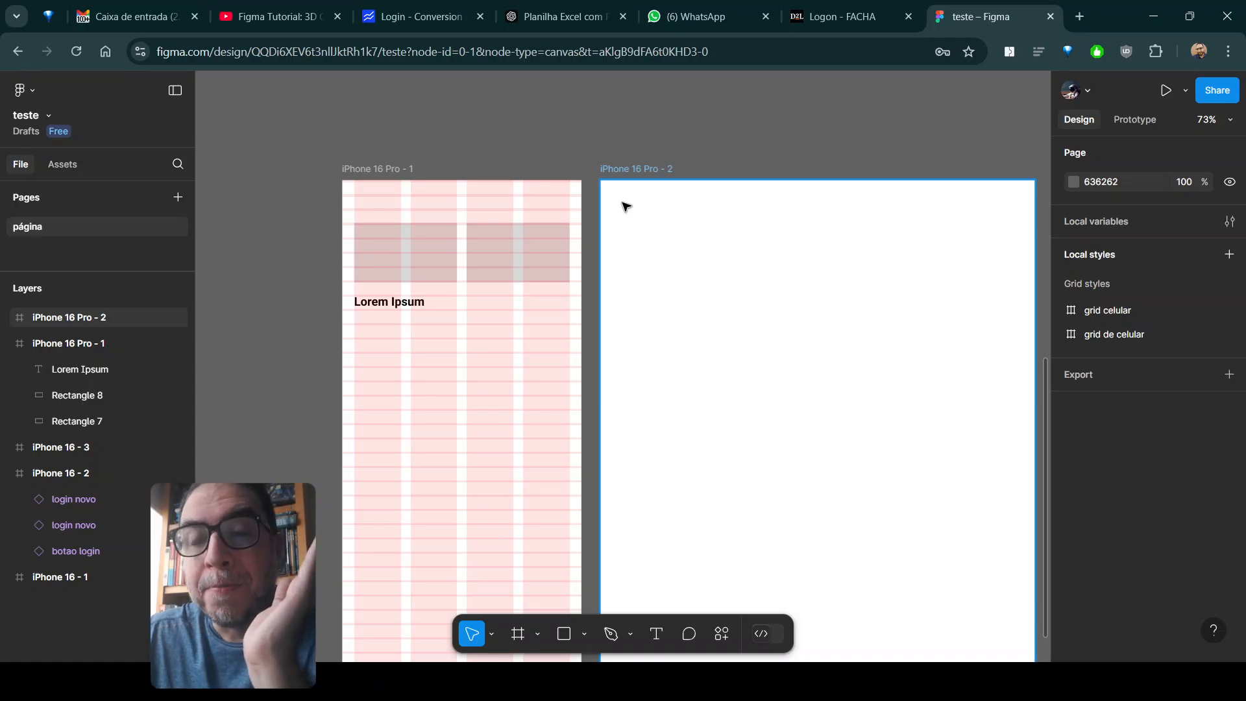
left_click(636, 171)
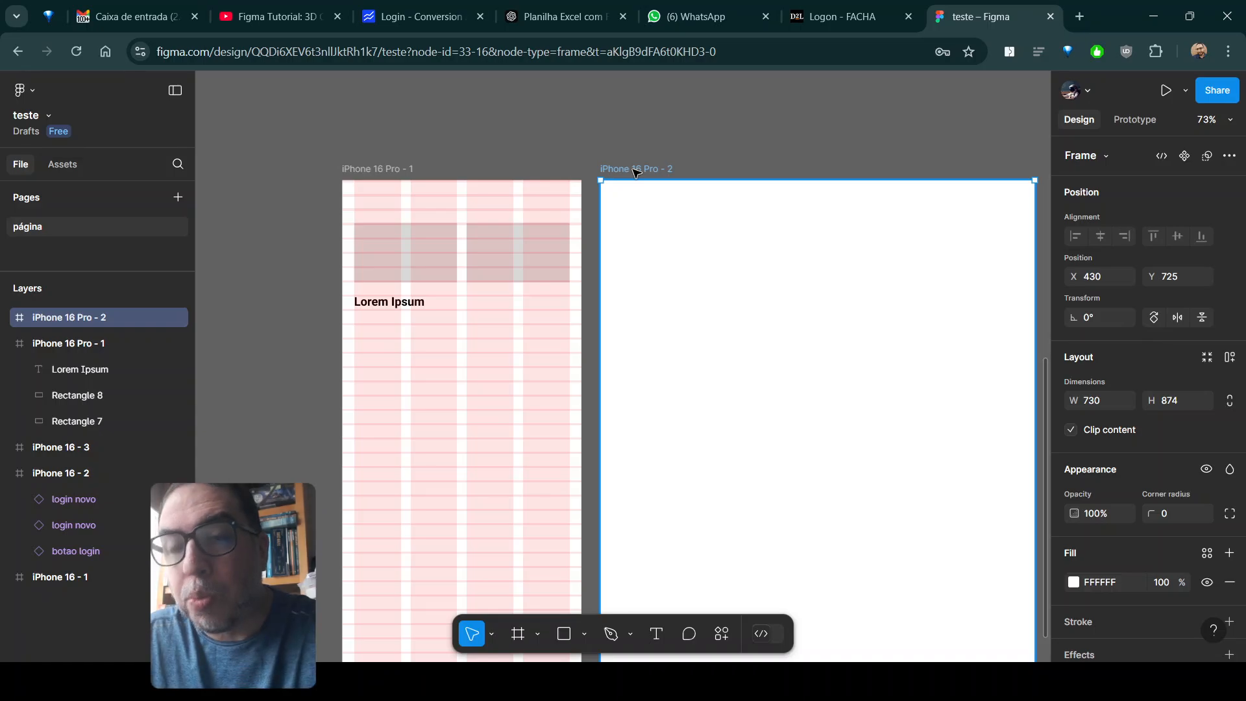
key("Delete")
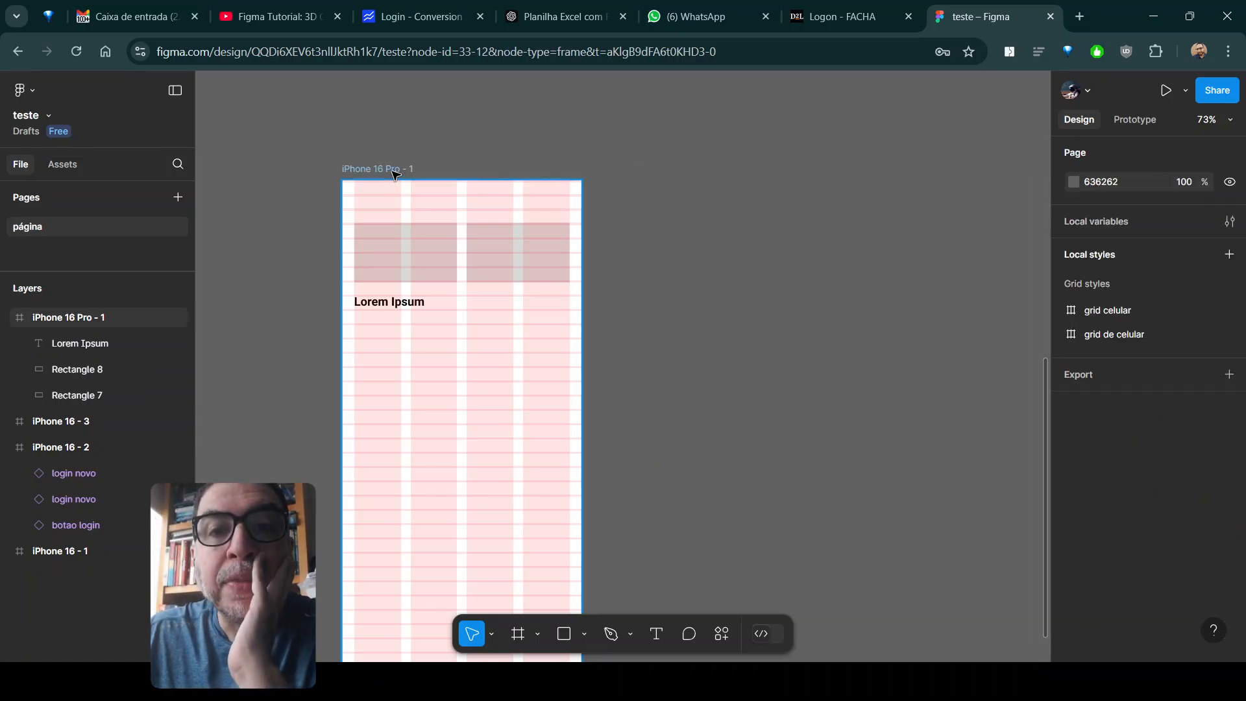
- Save the gridded iPhone frame's row and column layout grids as a new grid style named "Grid Bonzão"
left_click(469, 179)
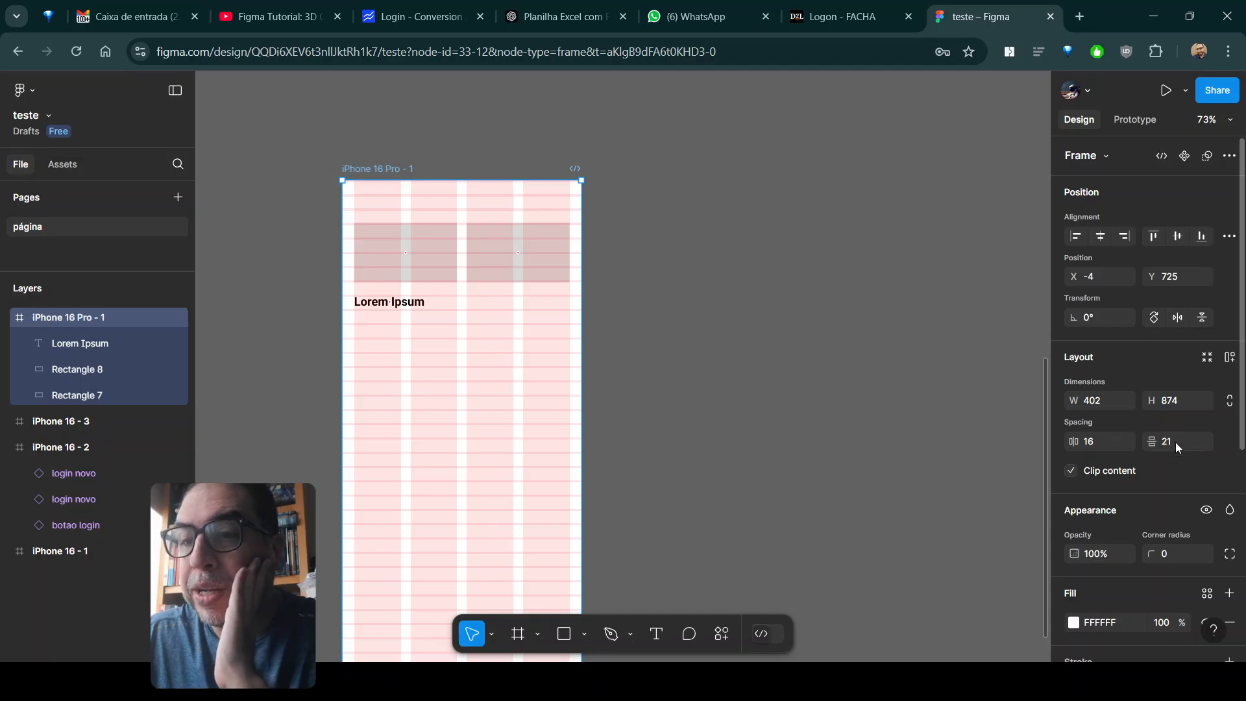
scroll(1175, 442, "down", 5)
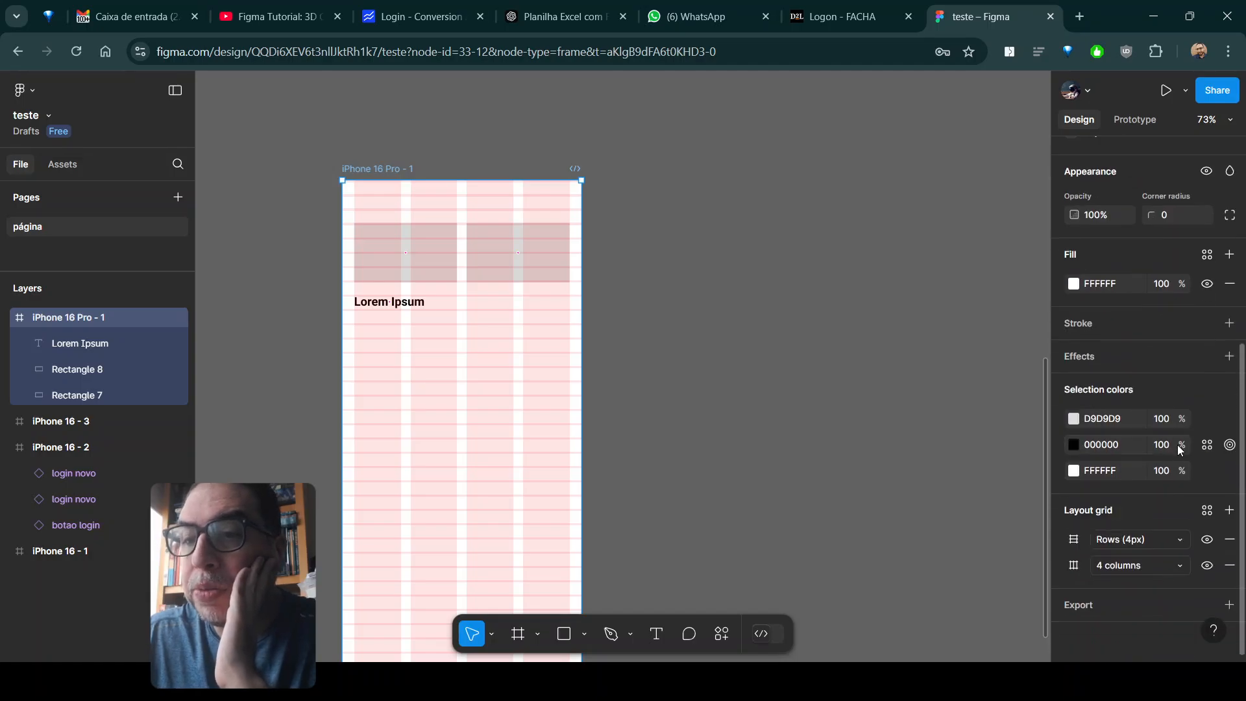
left_click(1208, 511)
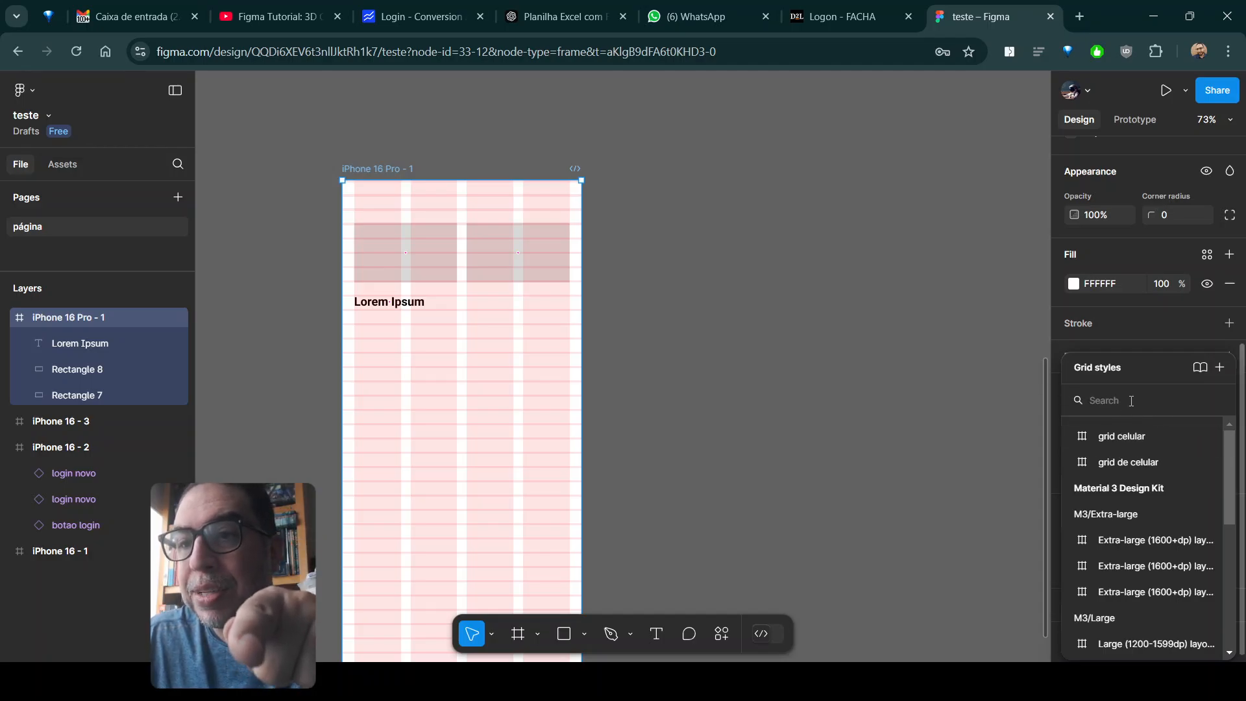
left_click(1220, 368)
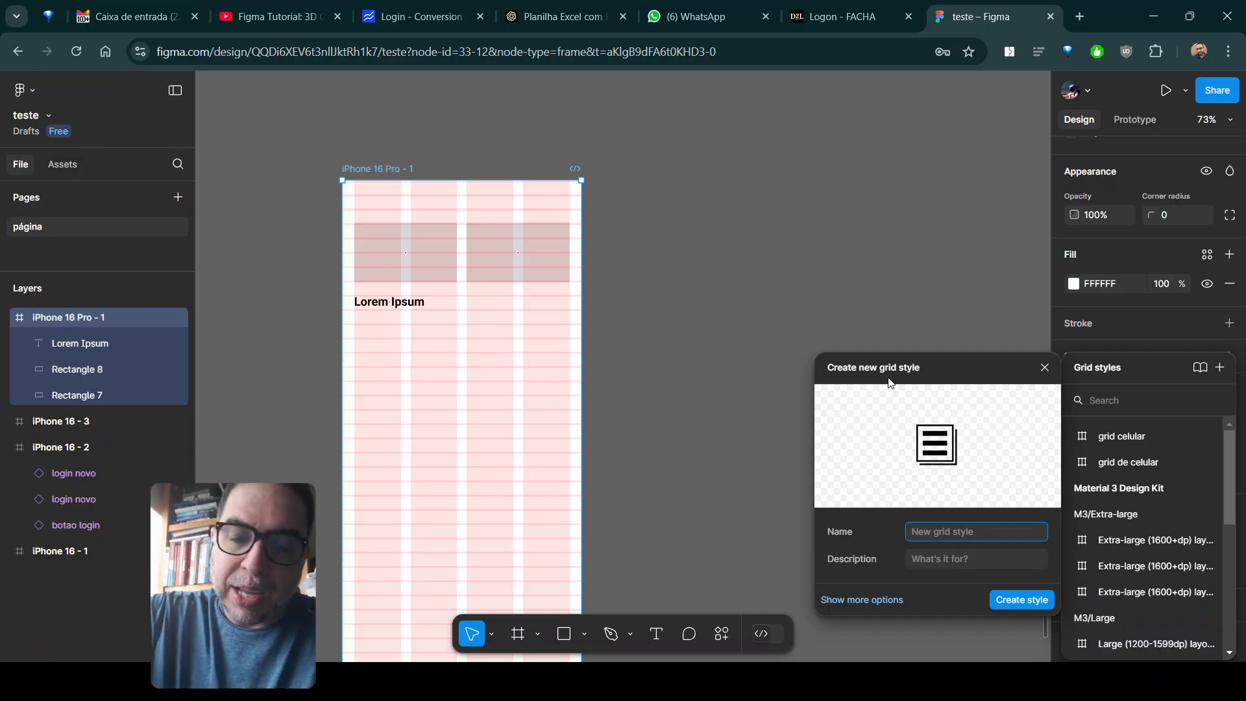
type("g")
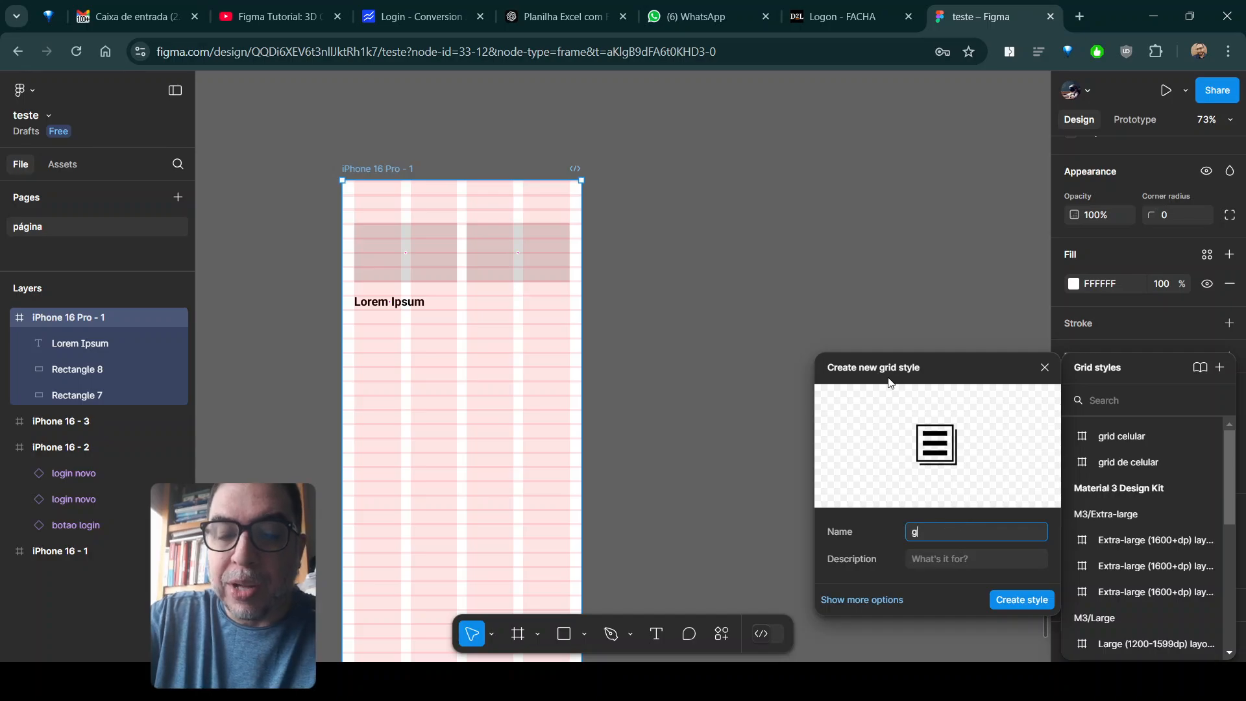
key("BackSpace")
key("BackSpace")
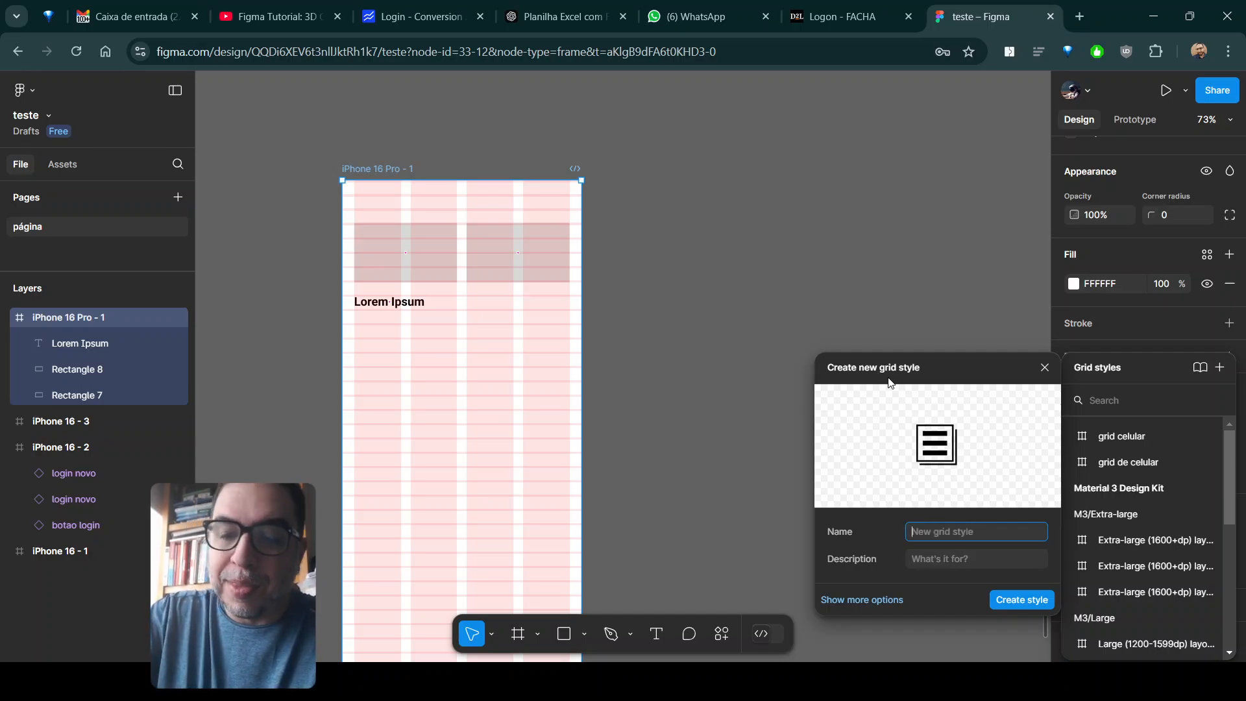
type("Grid Bonzão")
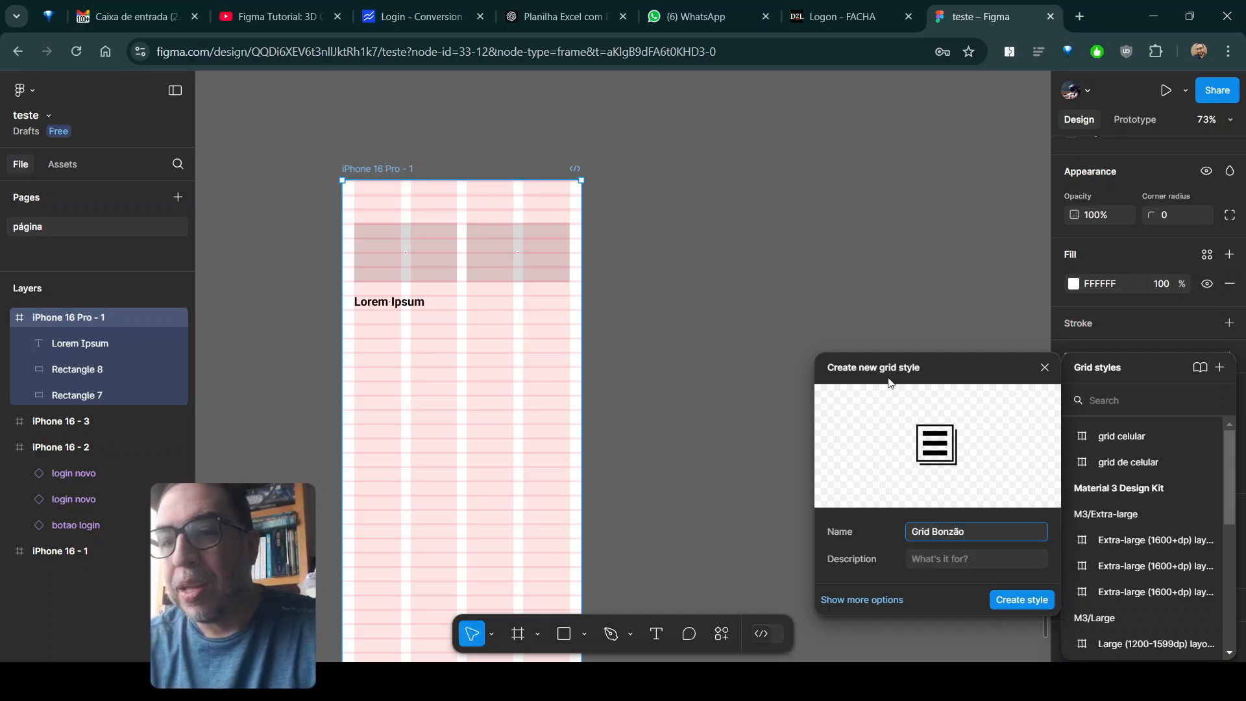
left_click(941, 564)
left_click(1030, 601)
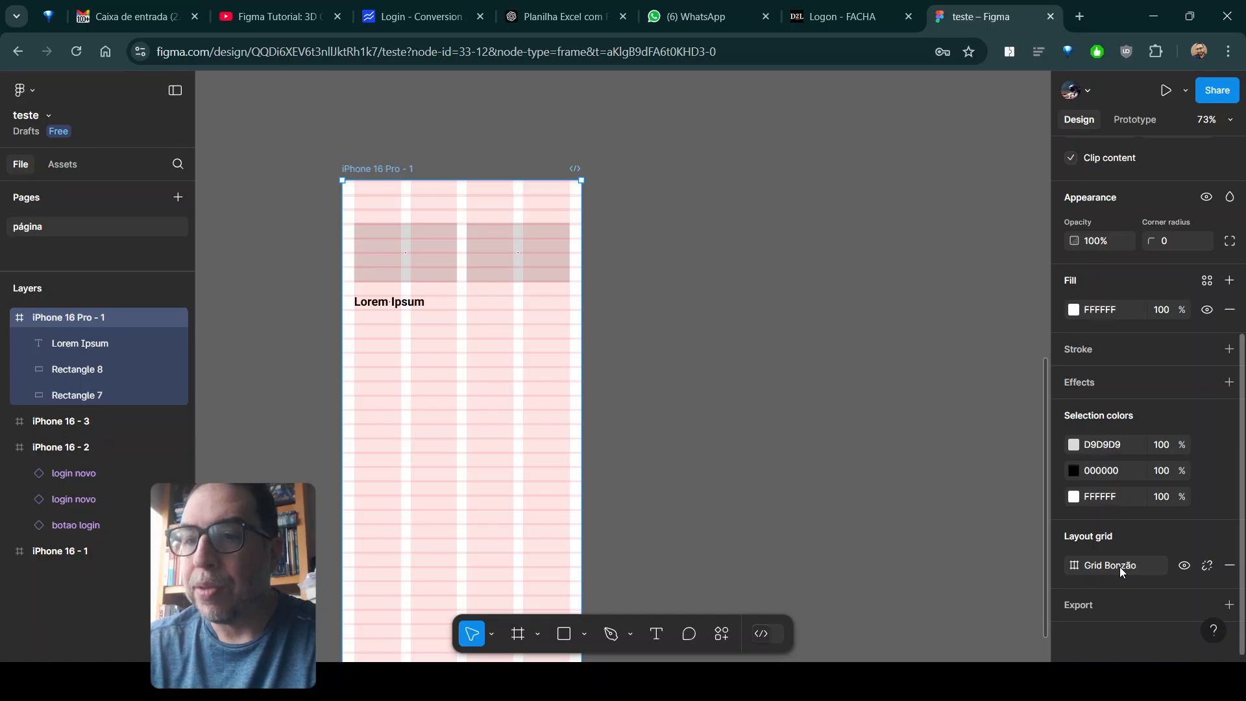
left_click(613, 216)
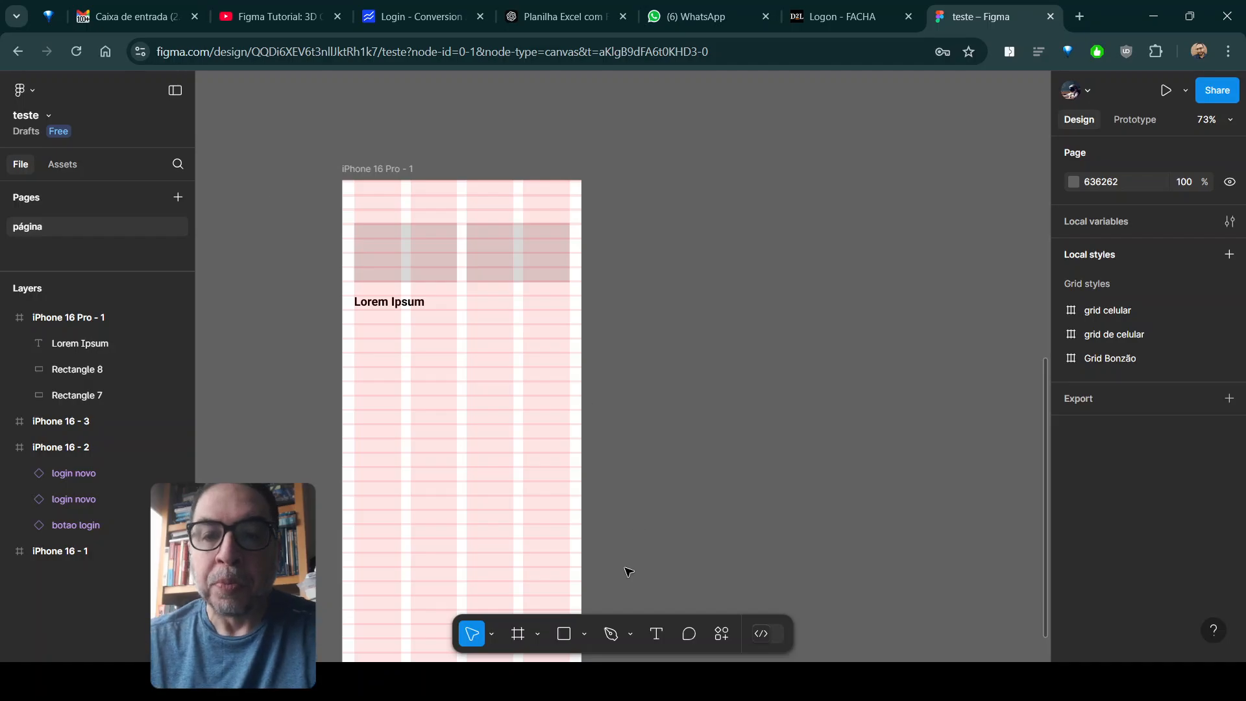
- Add a new iPhone 16 Pro frame beside the gridded one, level with its top at X 422, Y 725
left_click(514, 638)
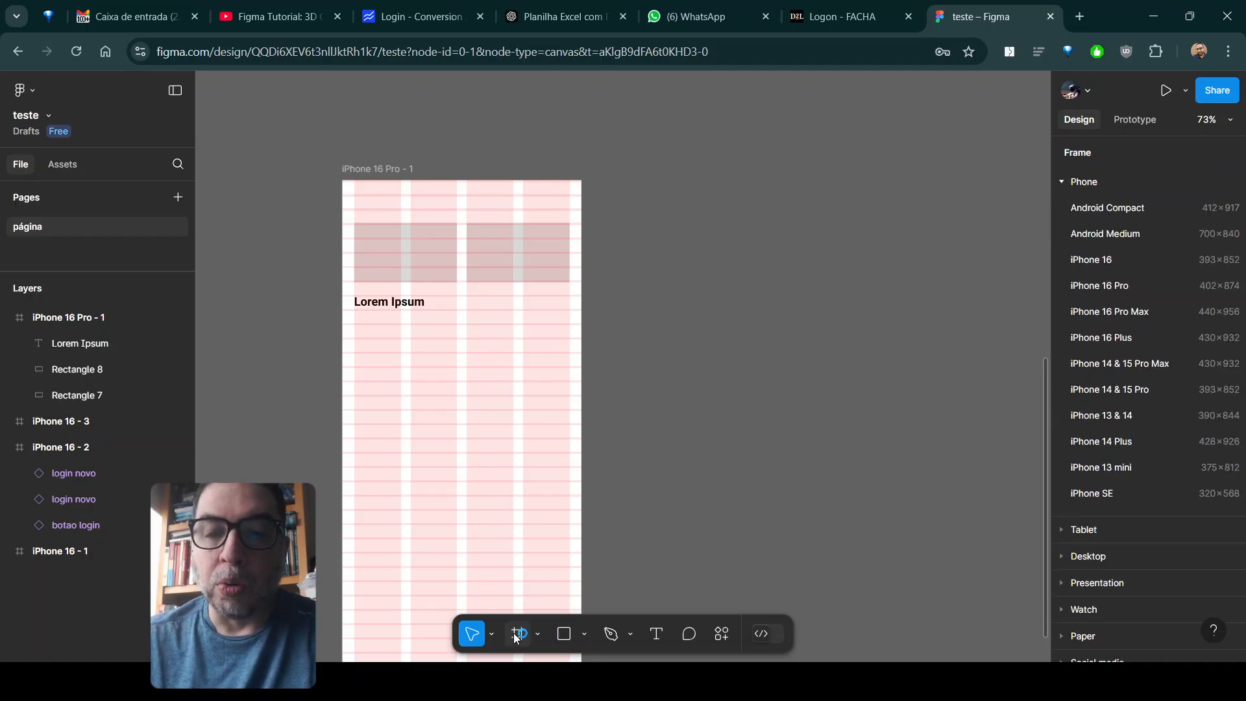
left_click(1098, 292)
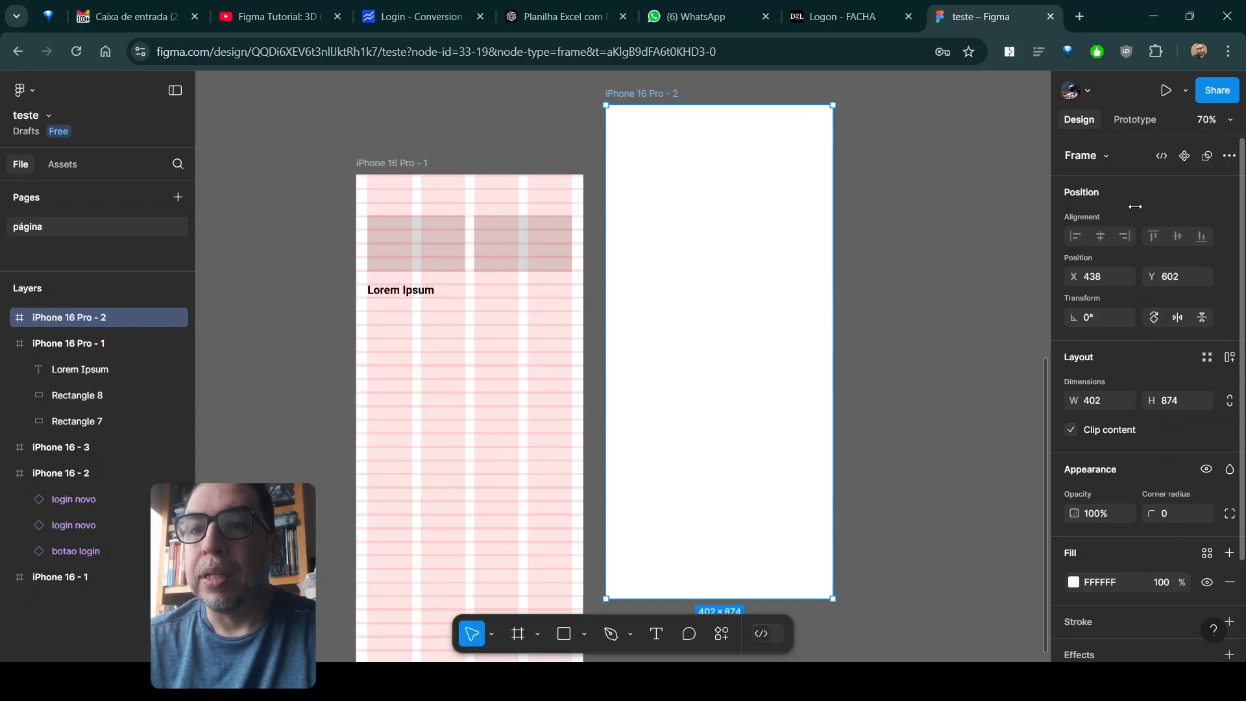
left_click_drag(648, 96, 633, 167)
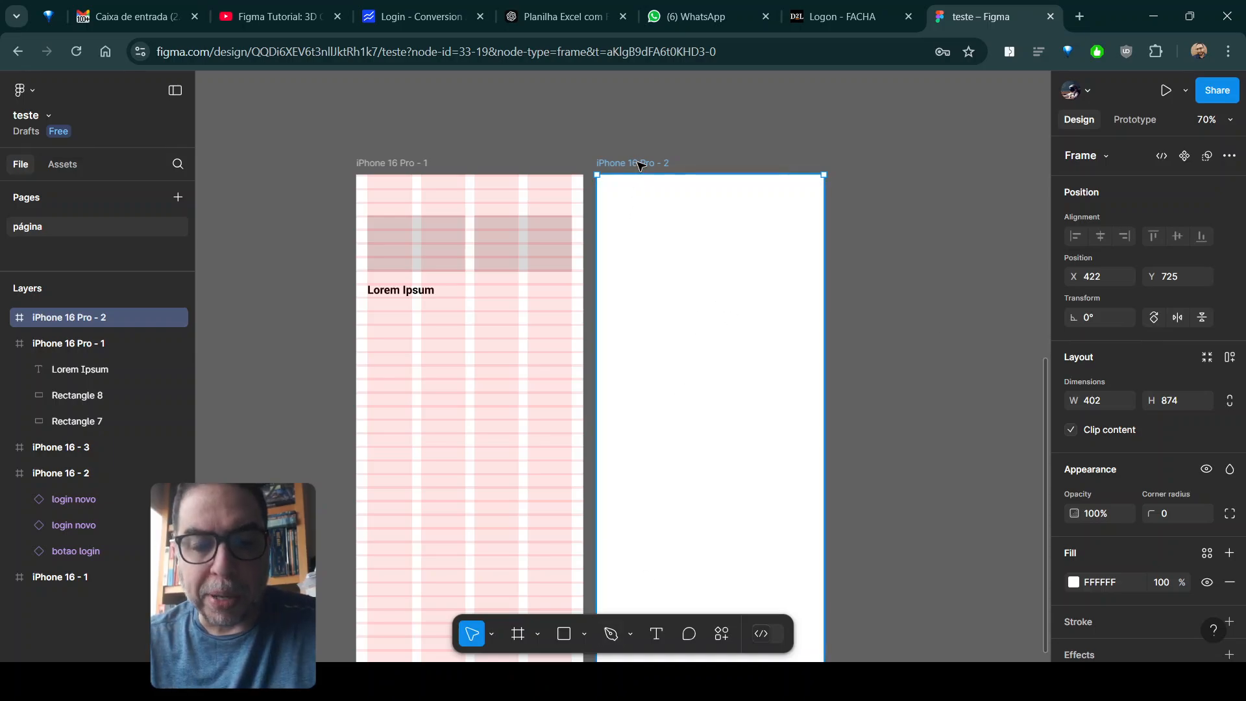
- Duplicate the empty iPhone 16 Pro frame twice, placing the copies in a row beside it
key("ctrl+d")
key("ctrl+d")
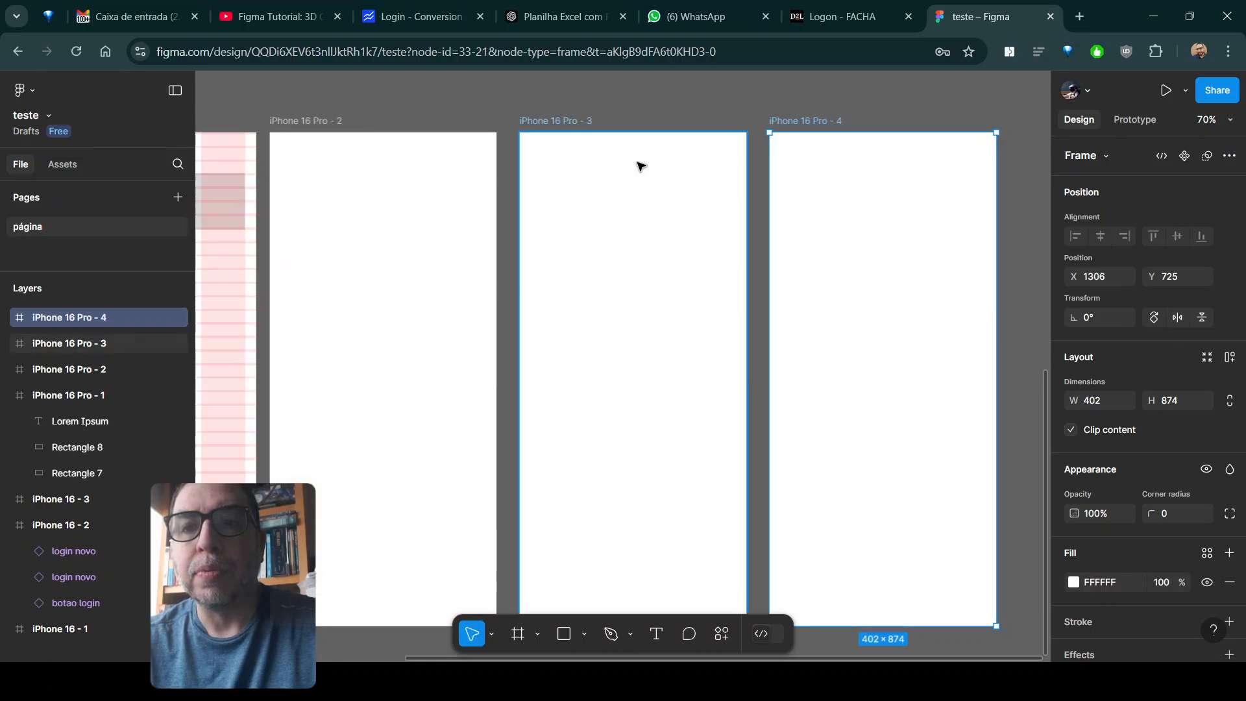
scroll(646, 194, "down", 2)
scroll(651, 225, "down", 2)
scroll(651, 278, "down", 2)
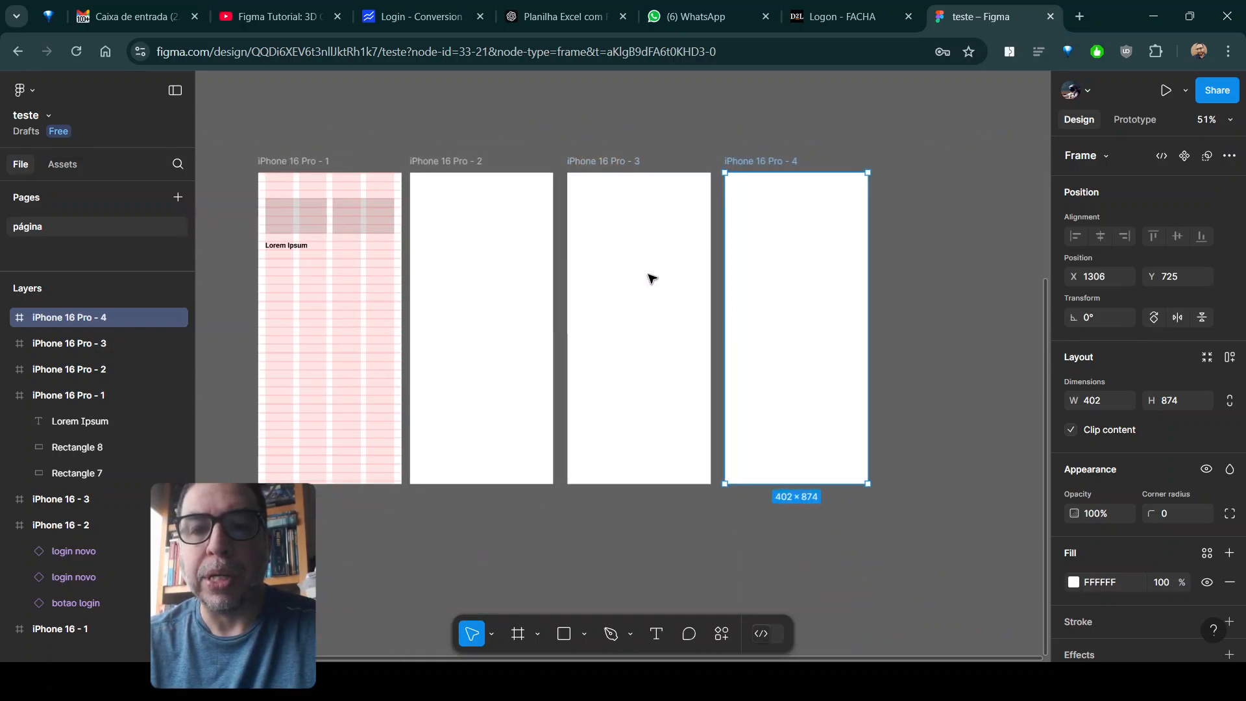
- Apply the "Grid Bonzão" grid style to all four iPhone 16 Pro frames at once
left_click(281, 129)
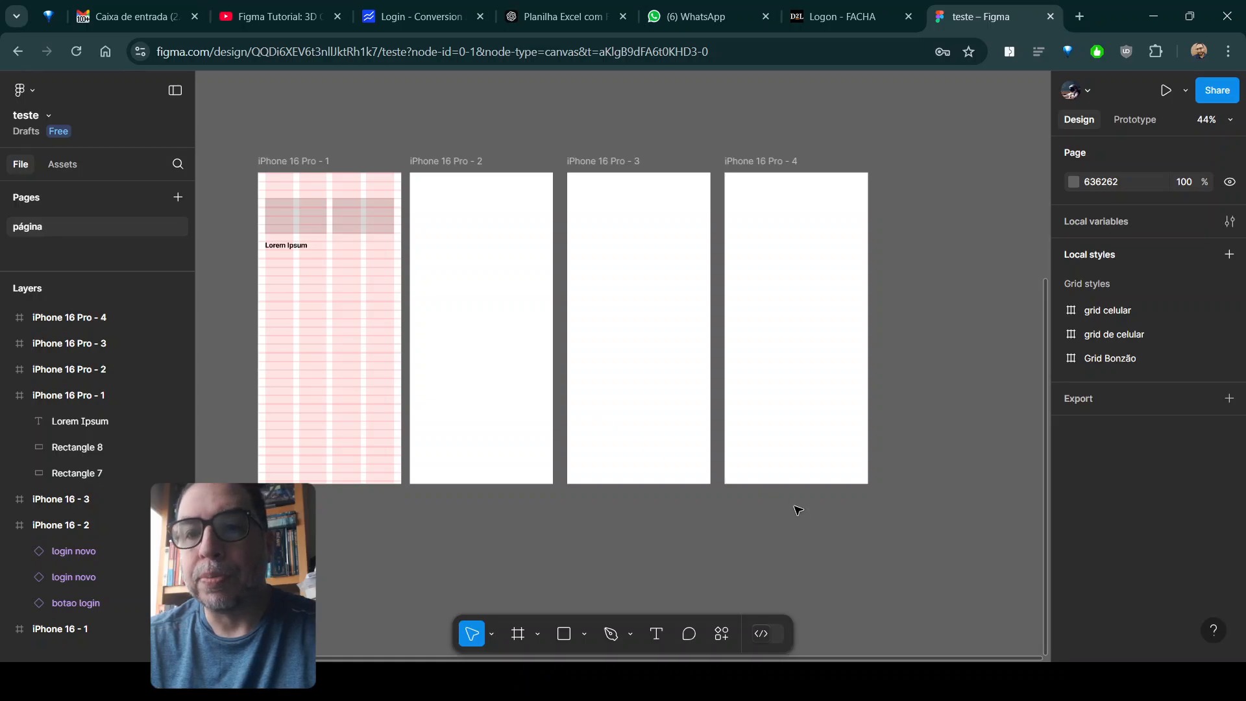
left_click_drag(276, 124, 816, 523)
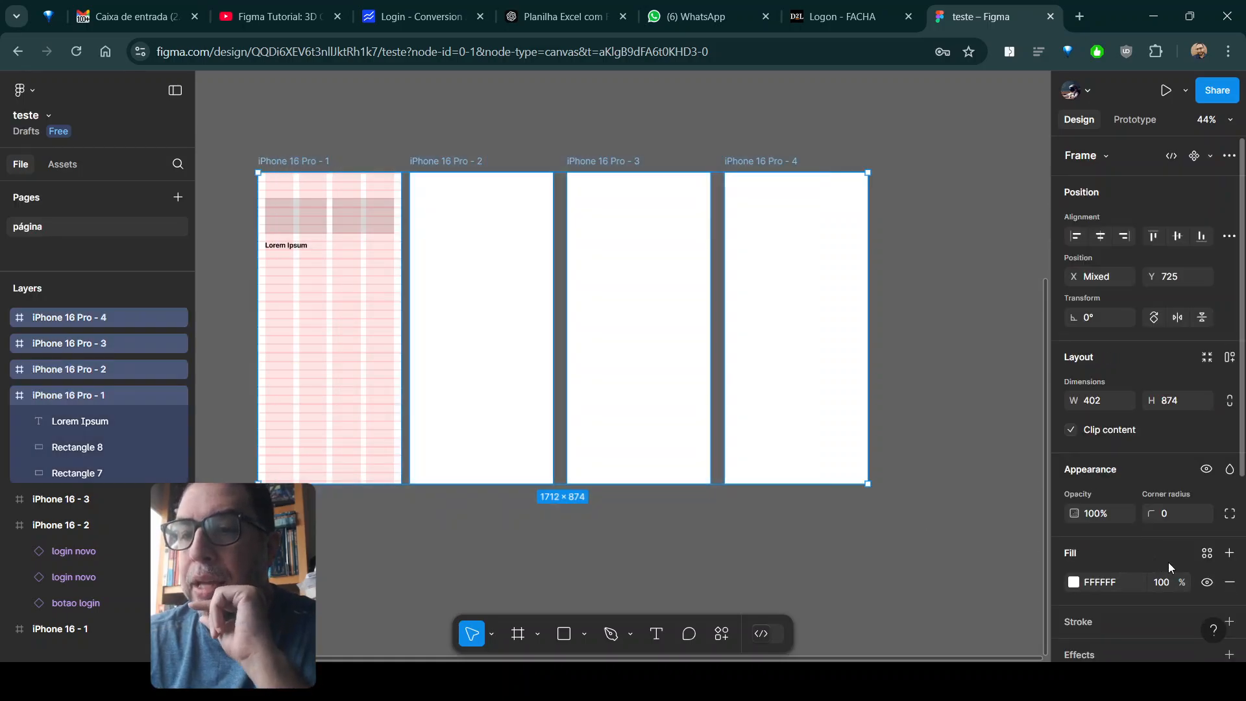
scroll(1165, 566, "down", 4)
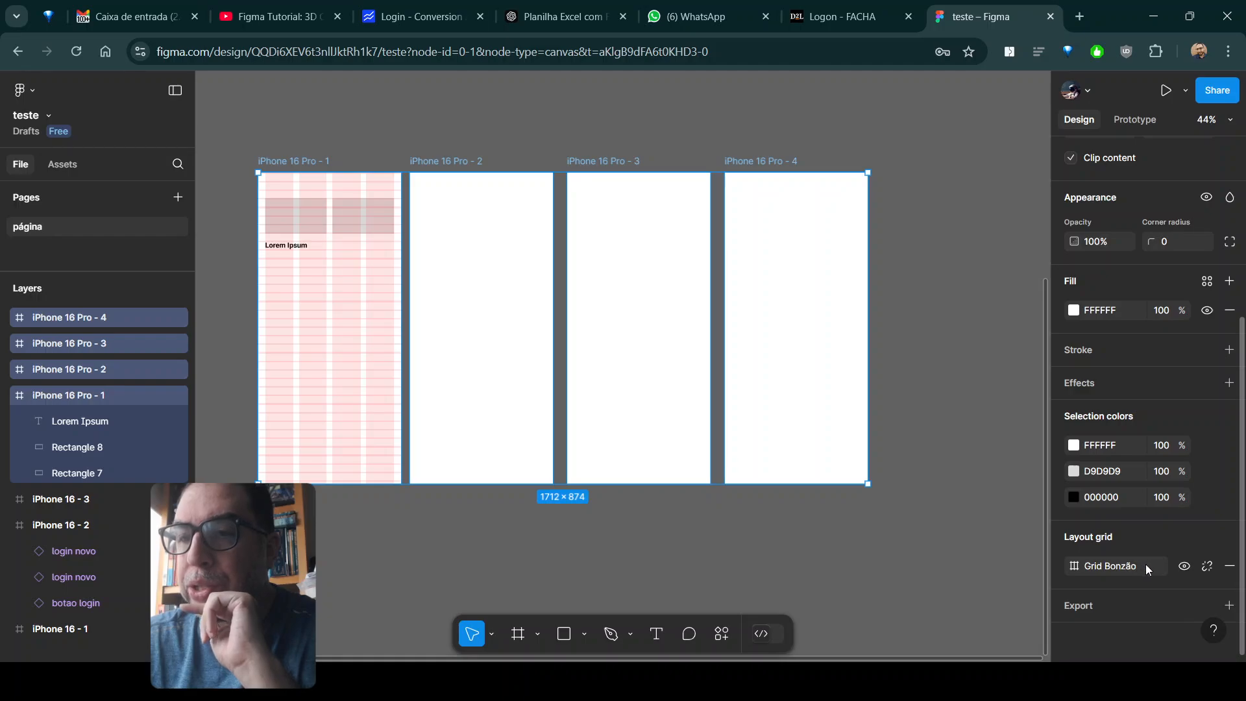
left_click(1158, 566)
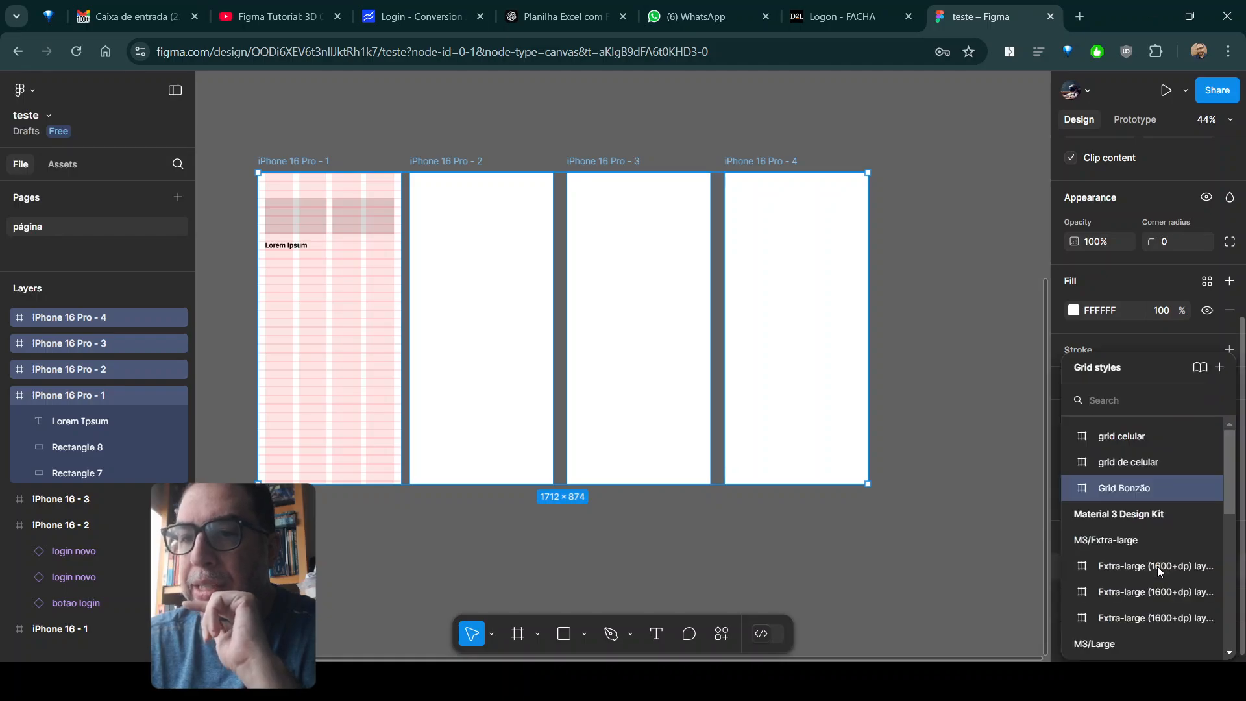
left_click(1131, 489)
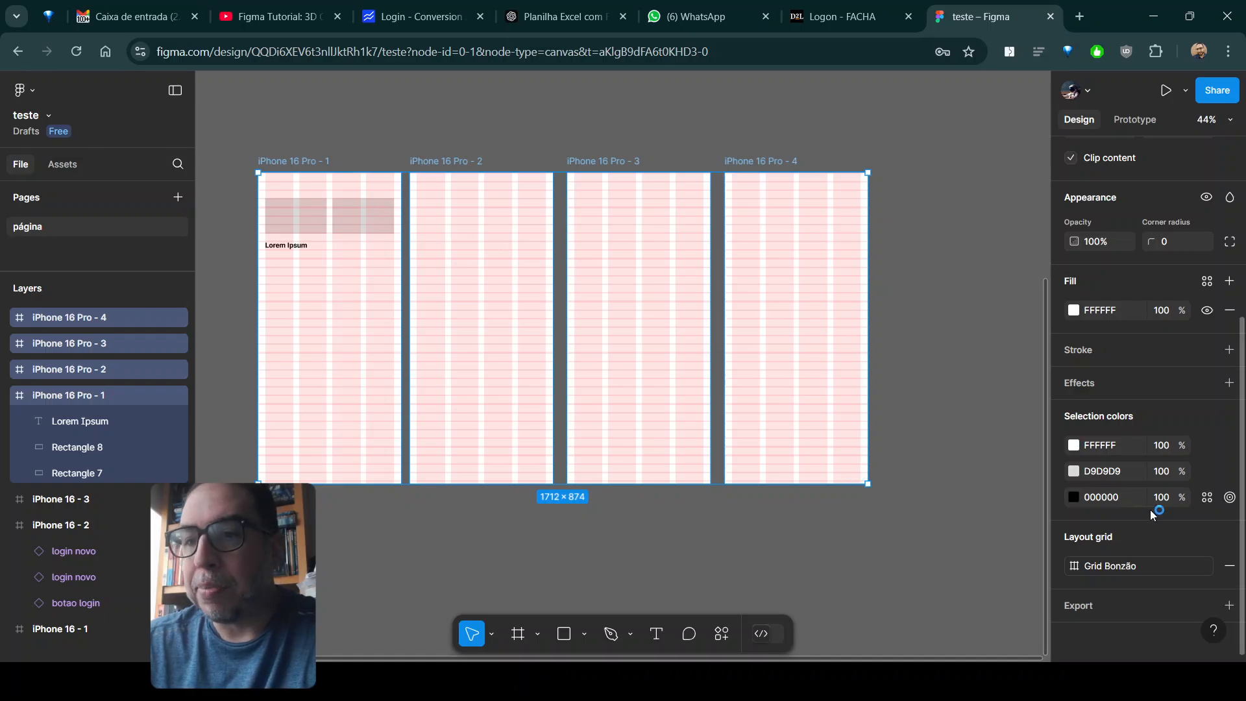
- Hide the layout grids on the four selected iPhone 16 Pro frames and show them again
key("shift+g")
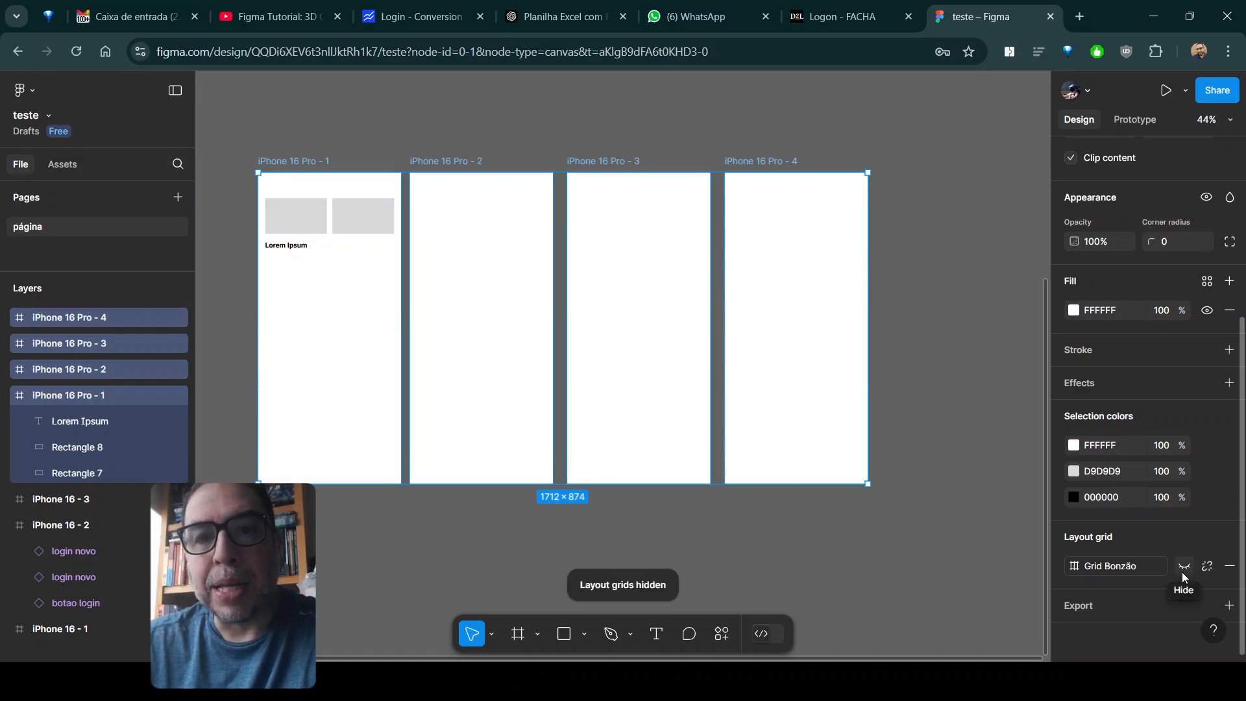
left_click(1182, 572)
left_click(1182, 571)
left_click(1183, 572)
left_click(1183, 571)
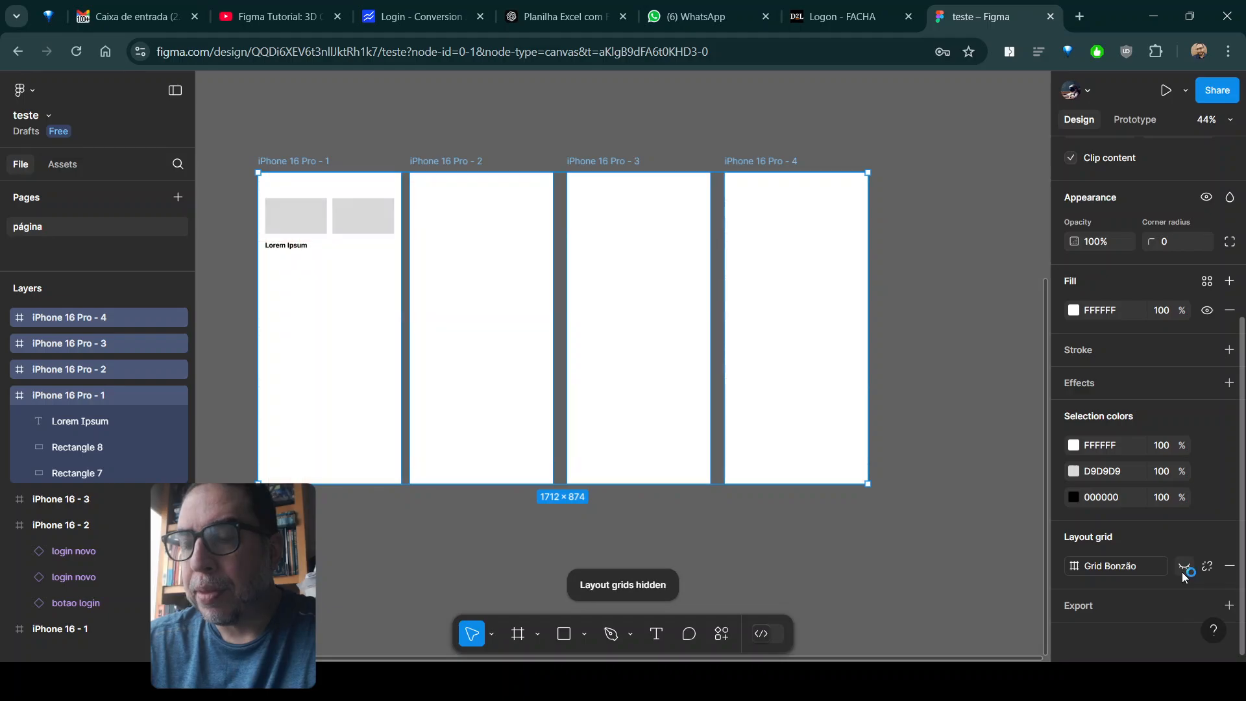
left_click(1183, 571)
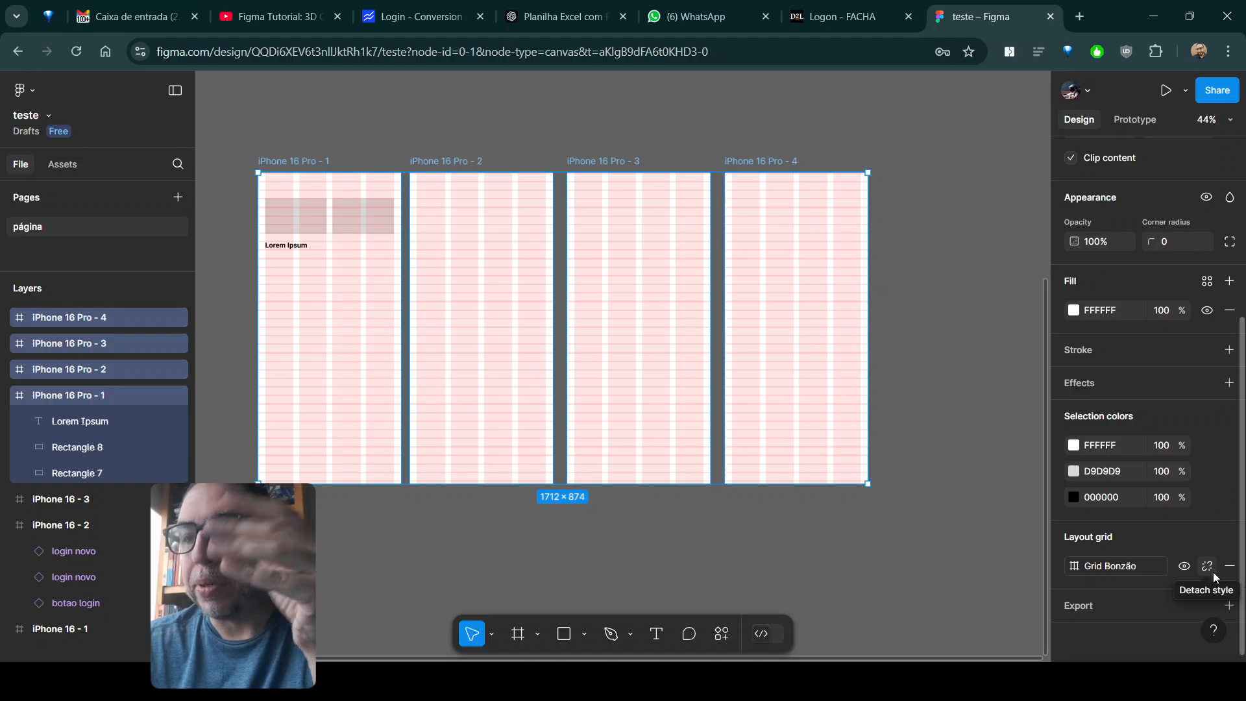
- Detach the "Grid Bonzão" style from the four iPhone 16 Pro frames and set their column grid count to 6
left_click(1213, 572)
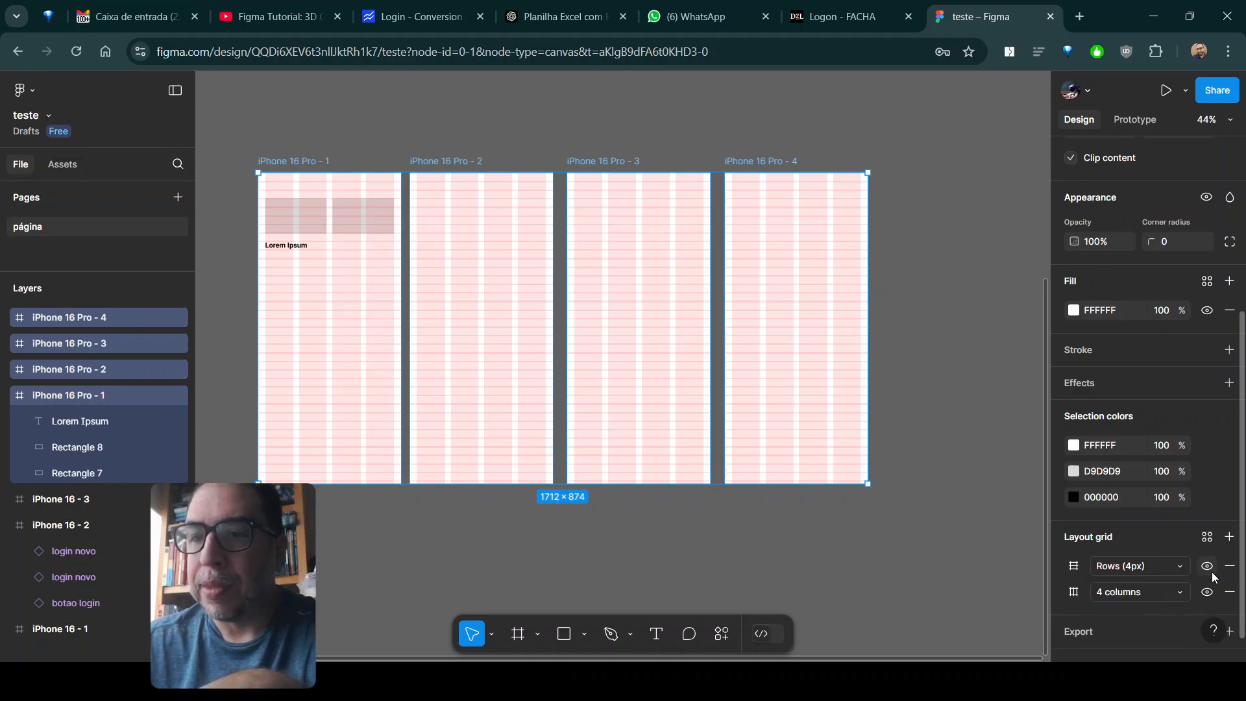
left_click(1166, 596)
left_click(1142, 592)
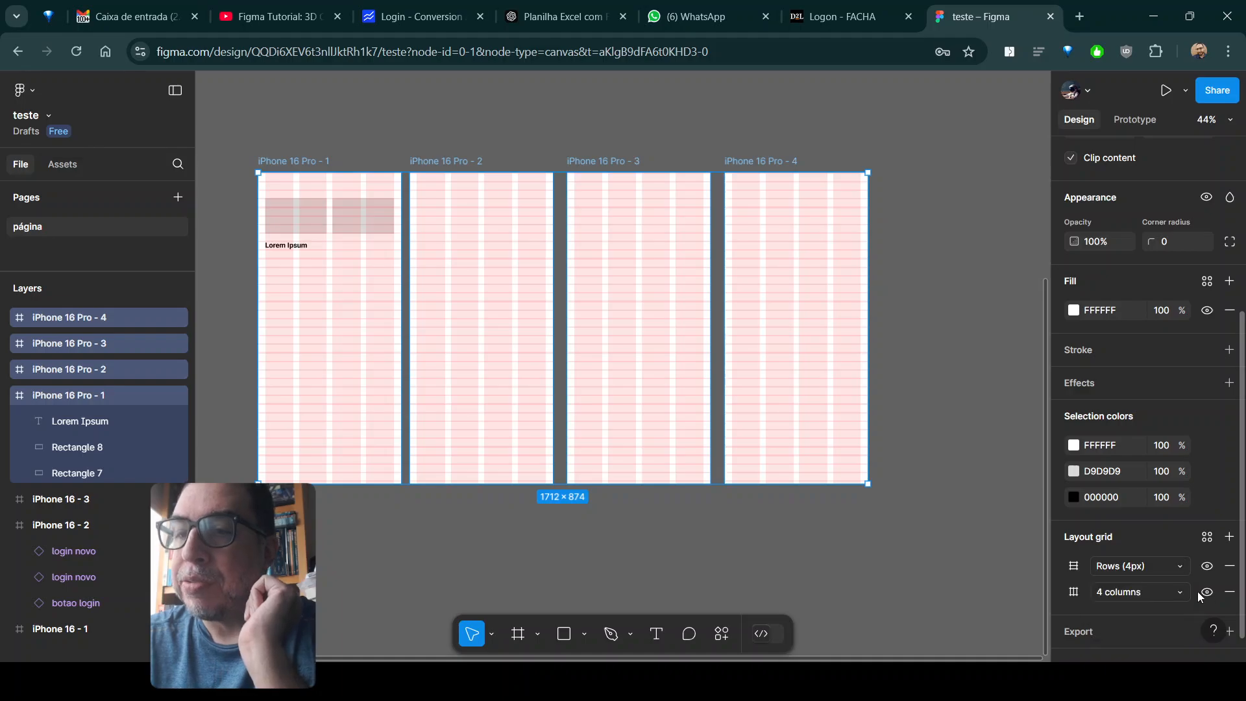
left_click(1074, 592)
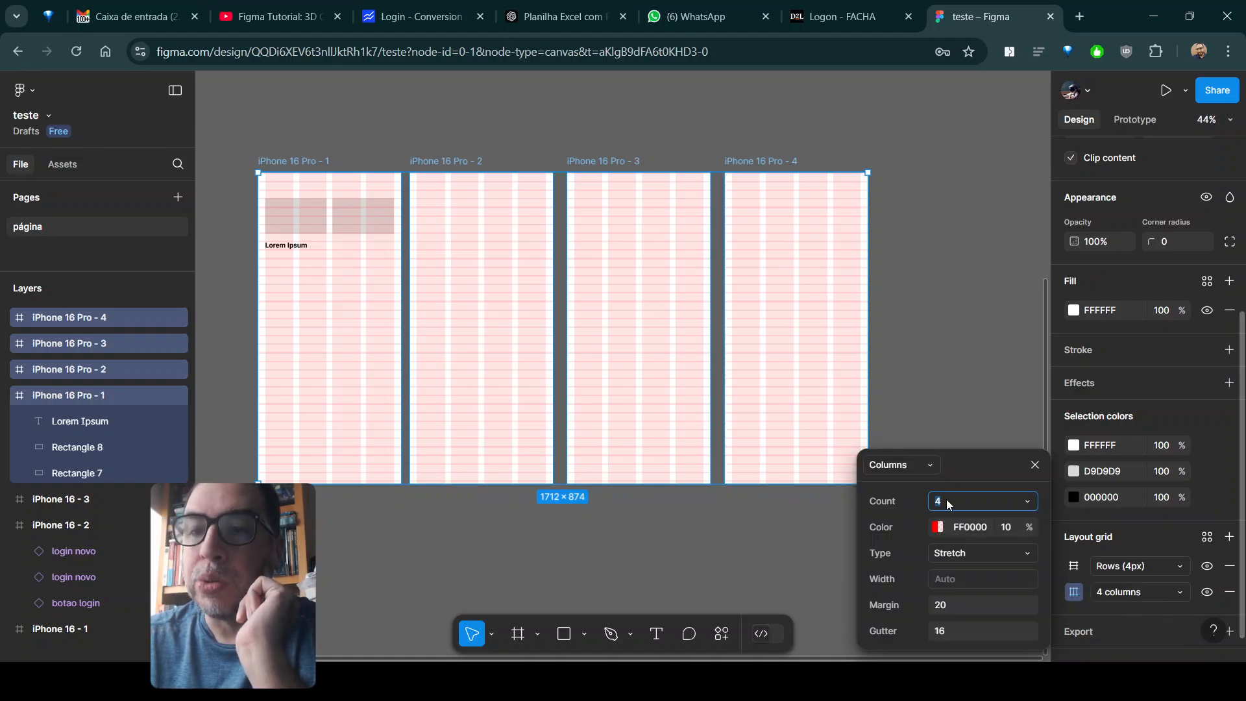
type("6")
key("Return")
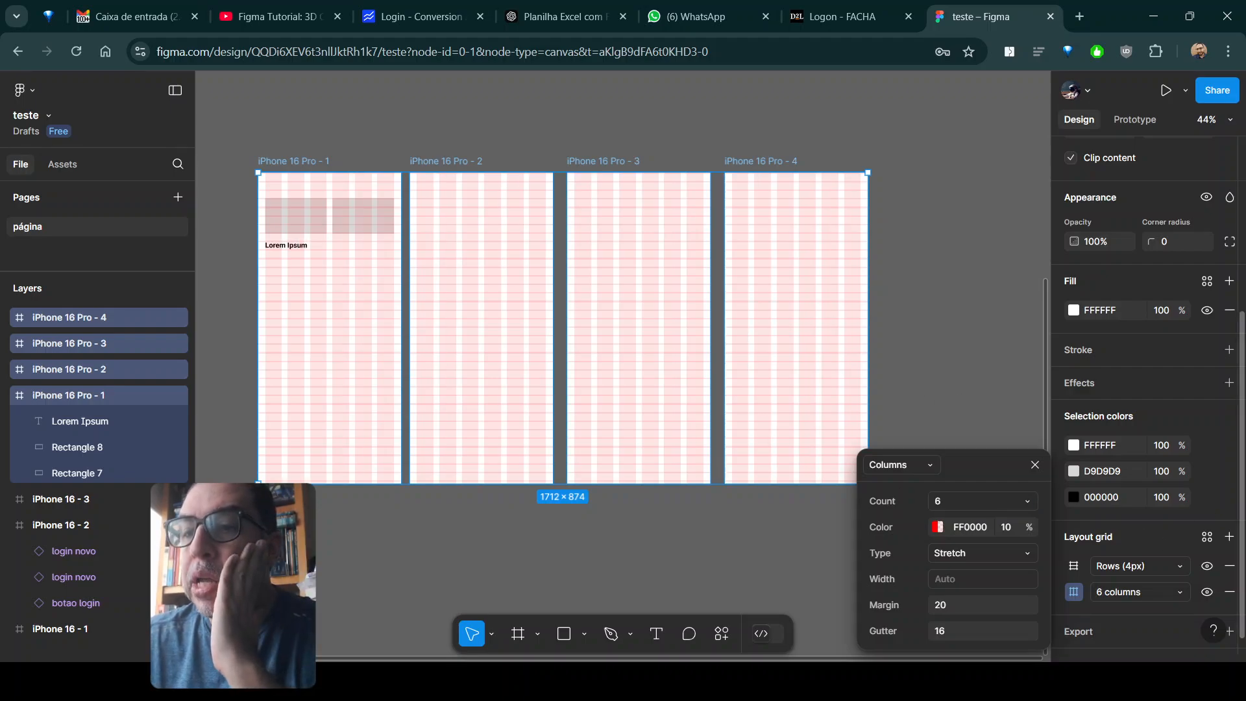
- Save the four frames' current row and column layout grids as a new grid style named "Grid 6 colunas"
left_click(1208, 536)
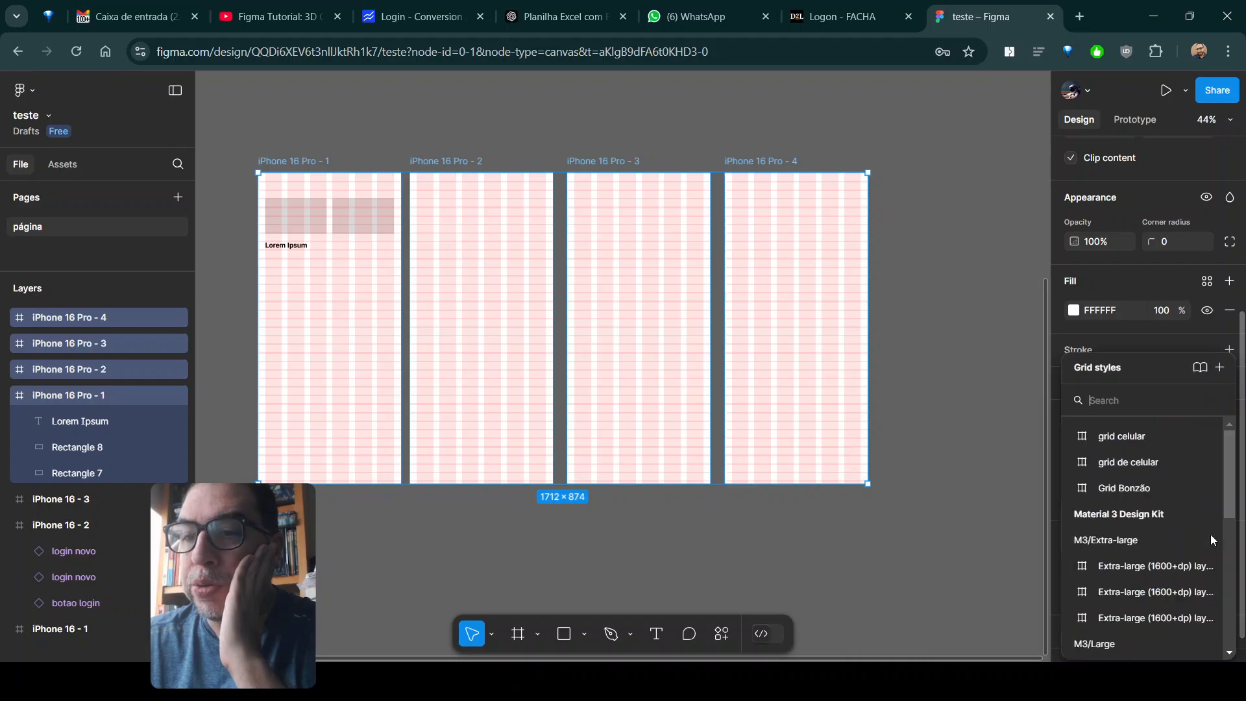
left_click(1220, 367)
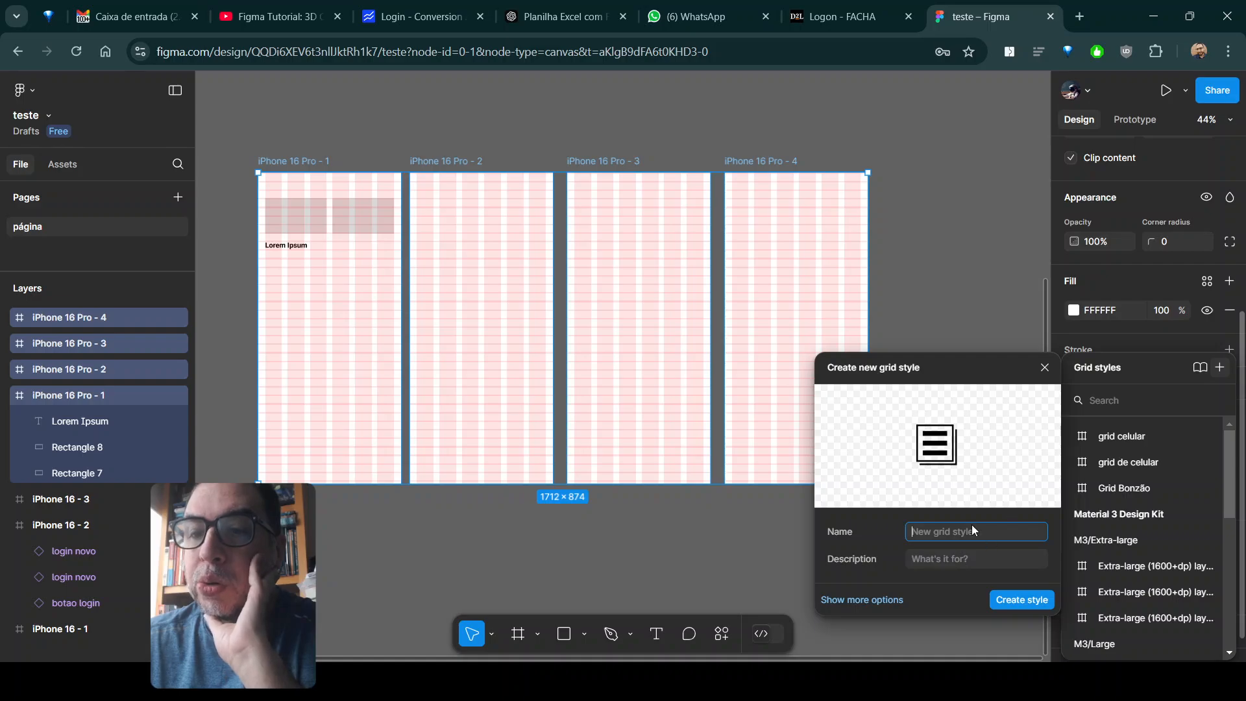
type("G")
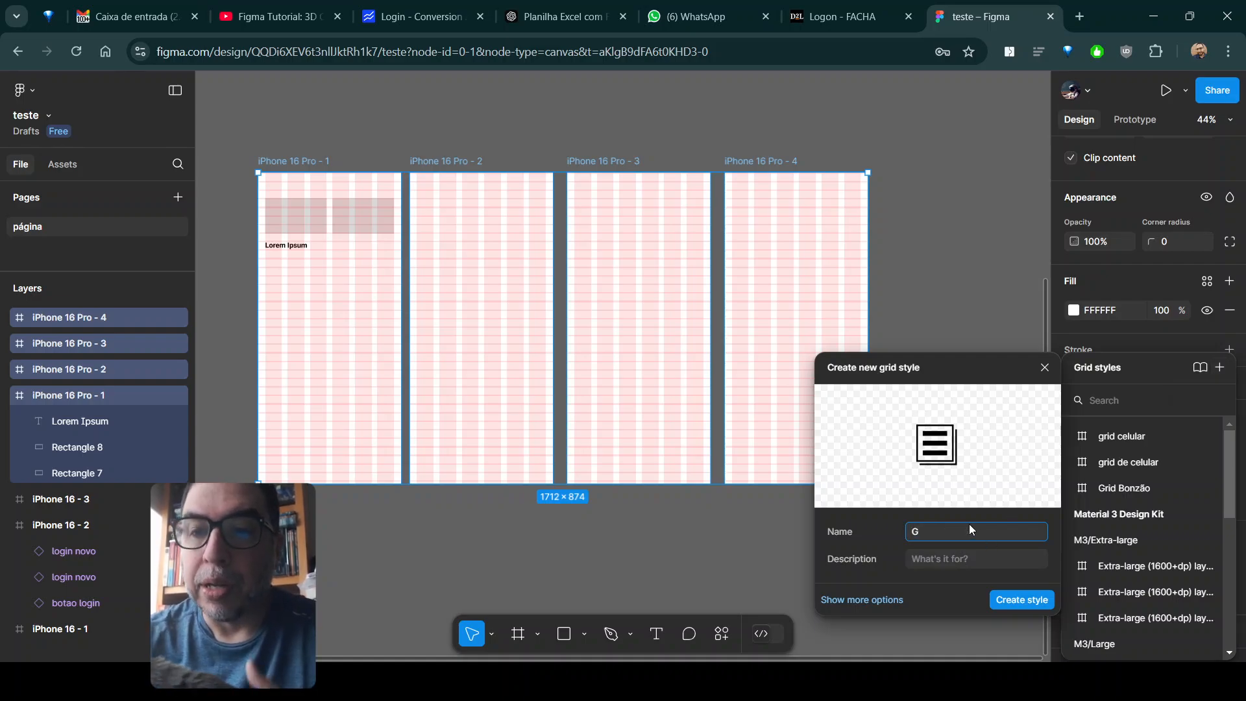
type("rid 6 colunas")
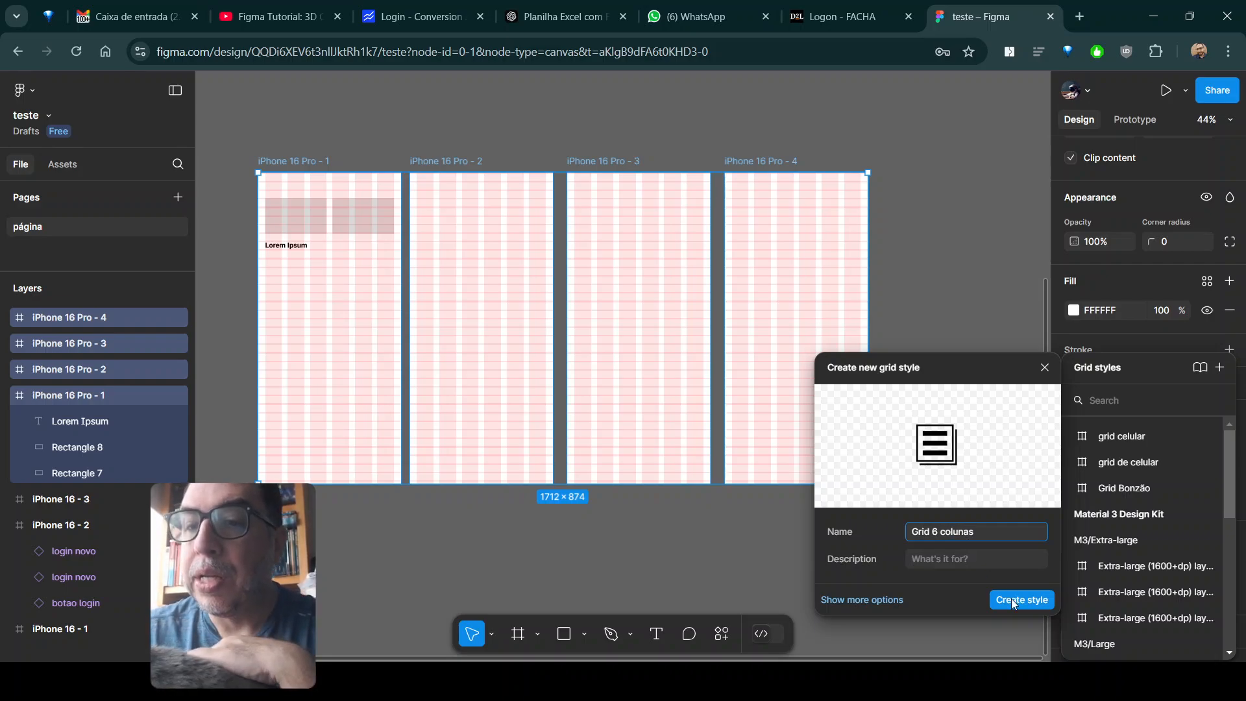
left_click(1013, 601)
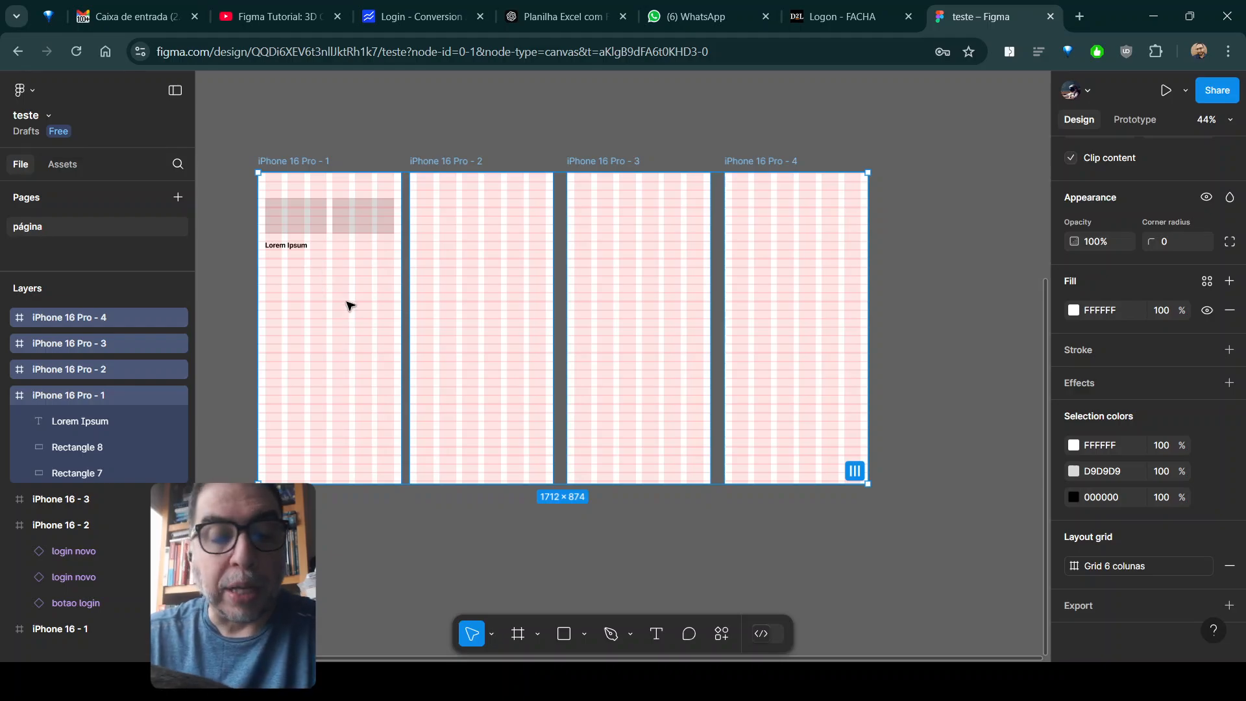
- Open an inline prototype preview of the iPhone 16 Pro - 1 frame and move it aside so the frame stays visible
scroll(349, 305, "up", 5)
scroll(349, 305, "down", 3)
scroll(328, 281, "up", 2)
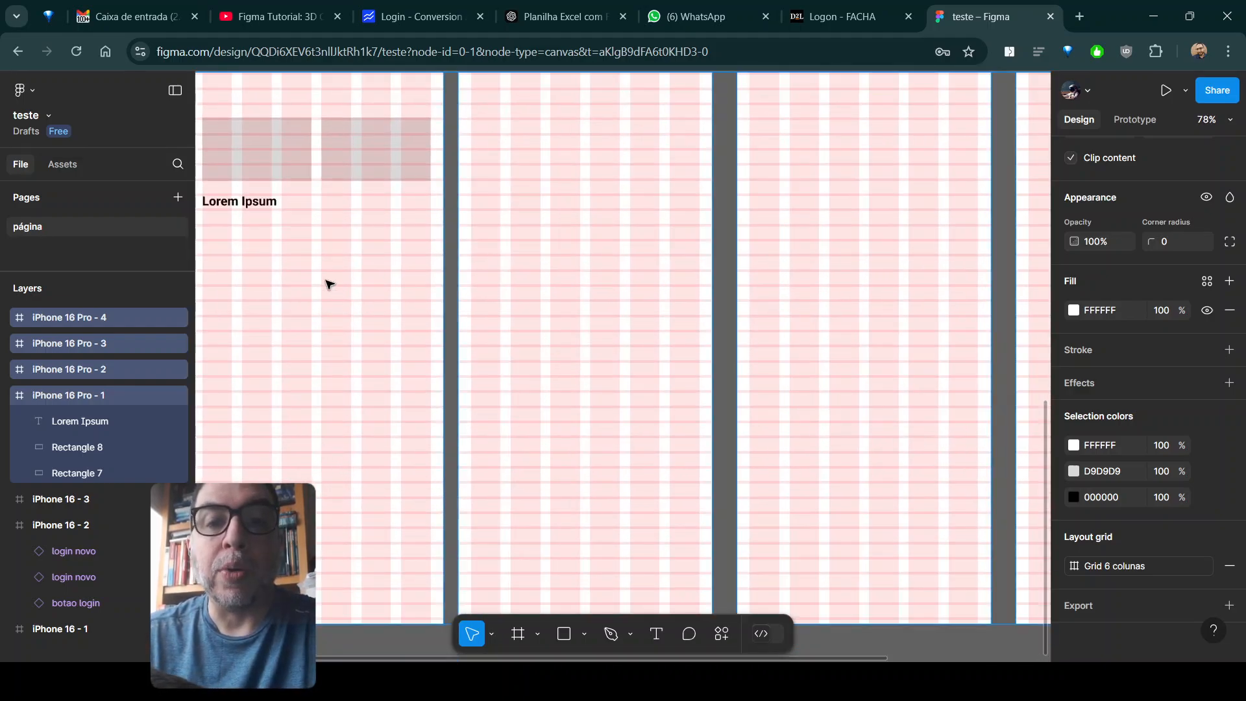
left_click_drag(325, 251, 409, 315)
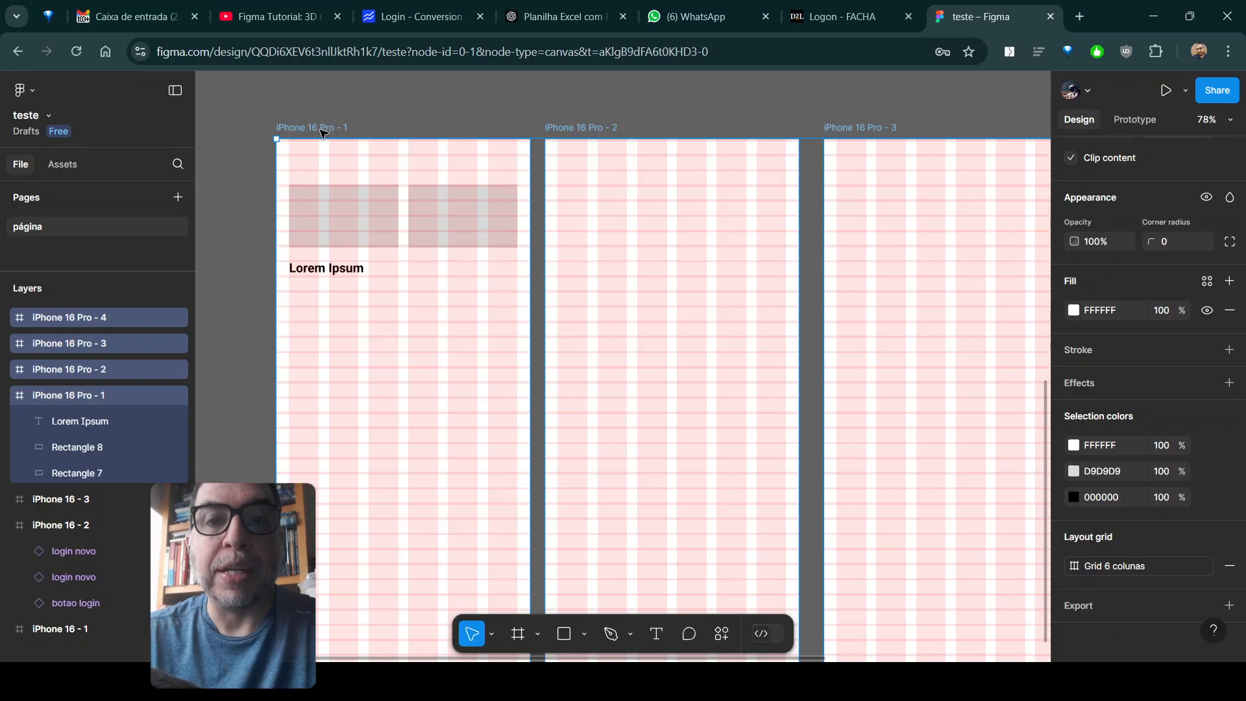
left_click(322, 131)
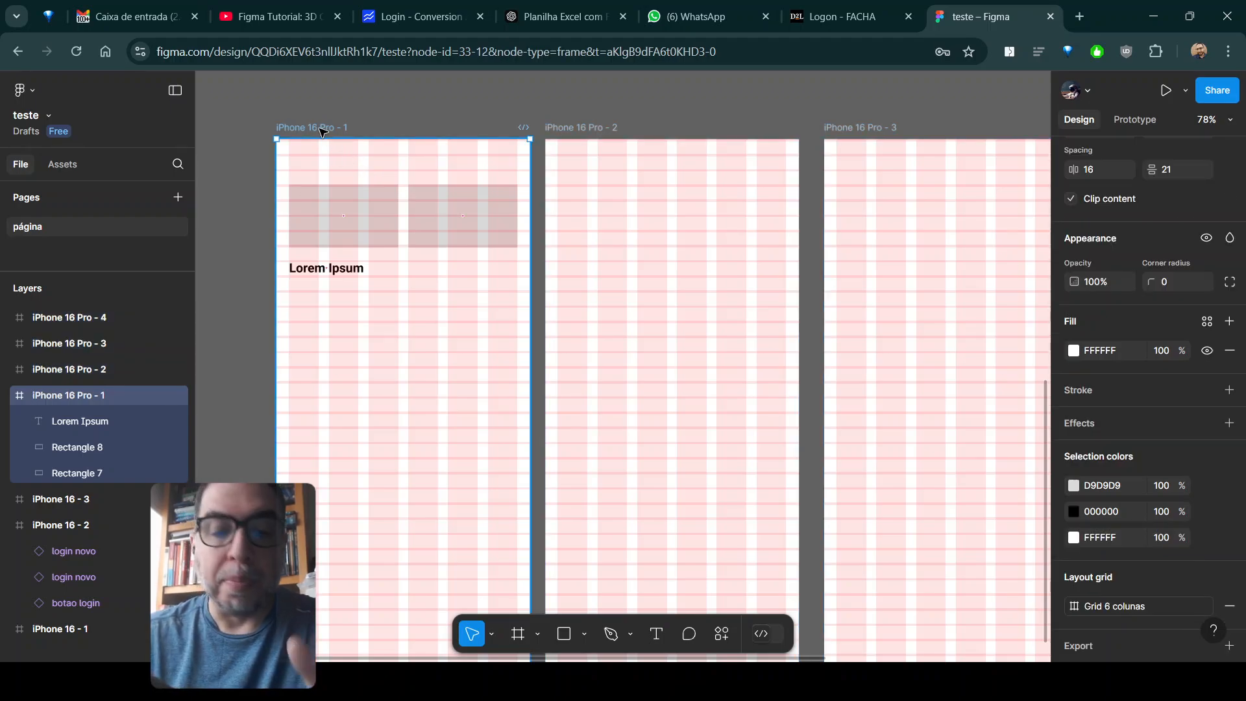
key("shift+space")
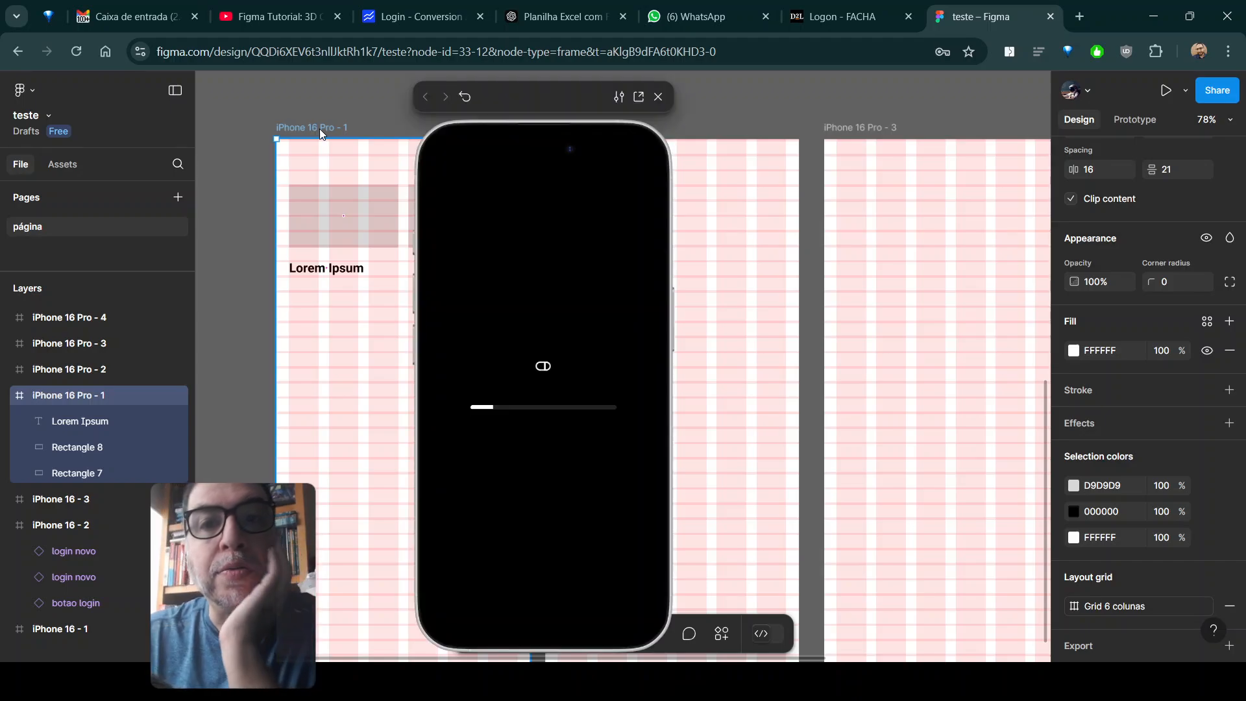
left_click_drag(501, 99, 730, 73)
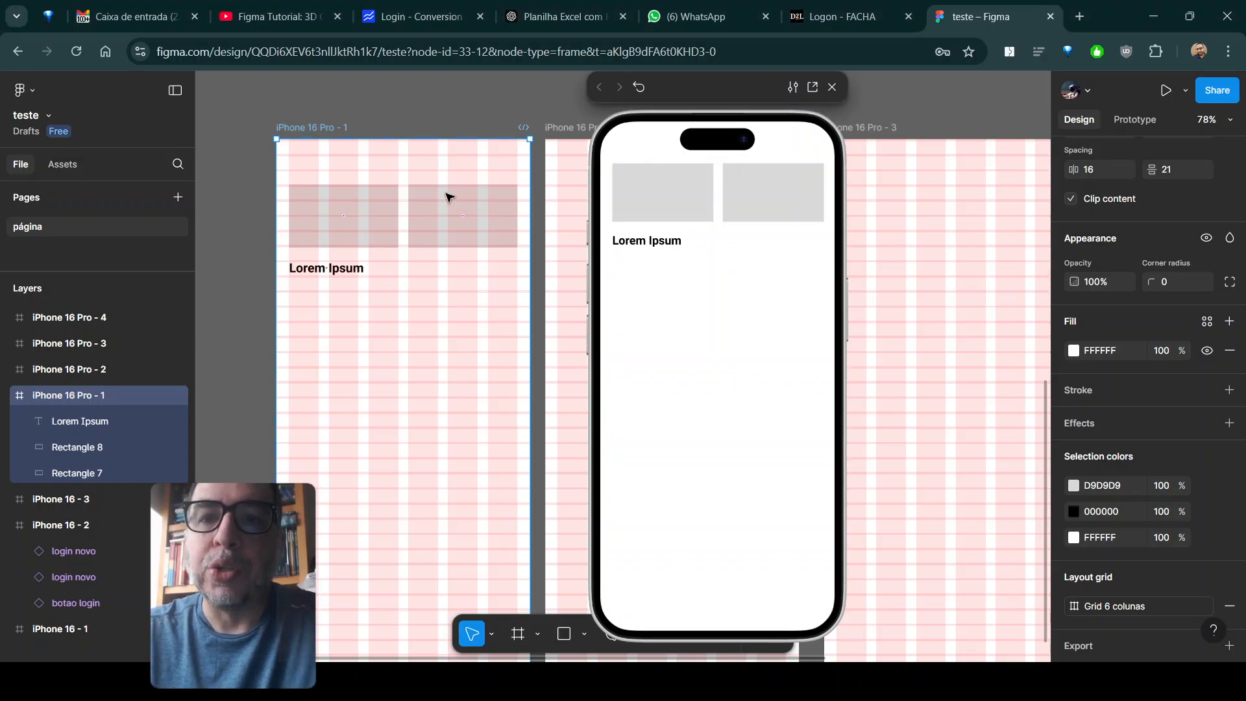
- Duplicate the second grey rectangle in iPhone 16 Pro - 1, place the copy directly below it at X 209, Y 193, and close the preview
left_click(323, 198)
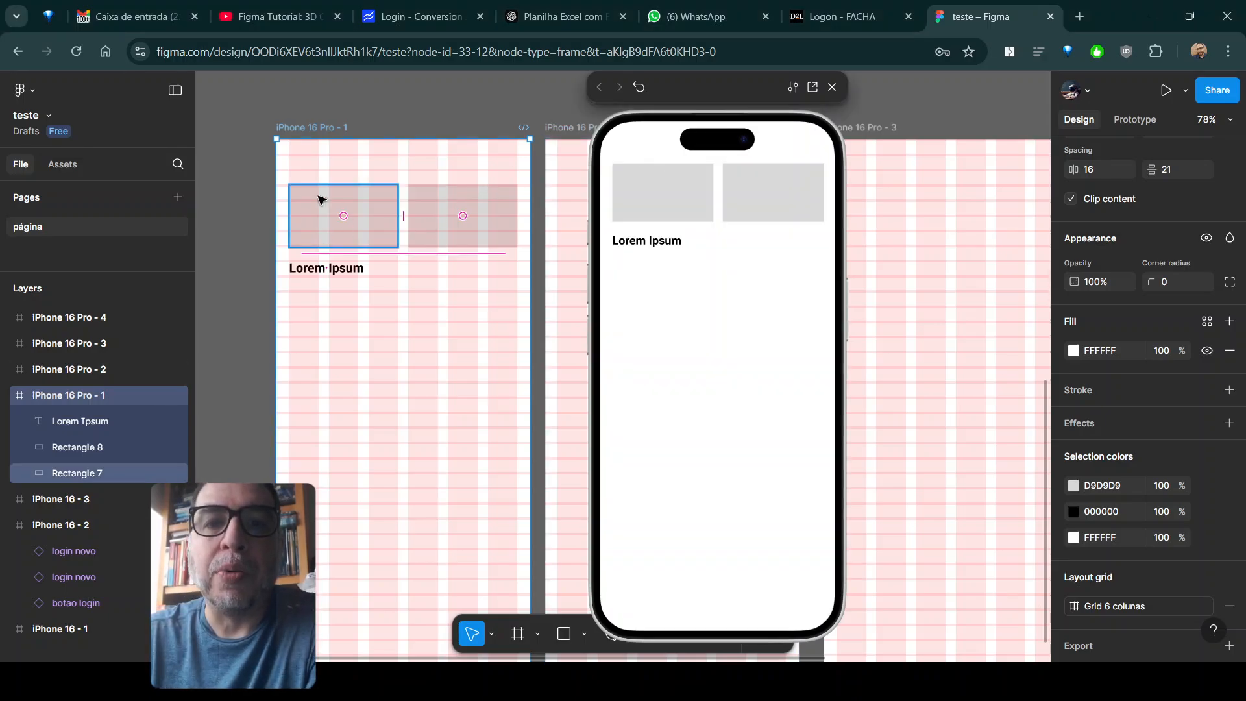
left_click(445, 239)
key("ctrl+d")
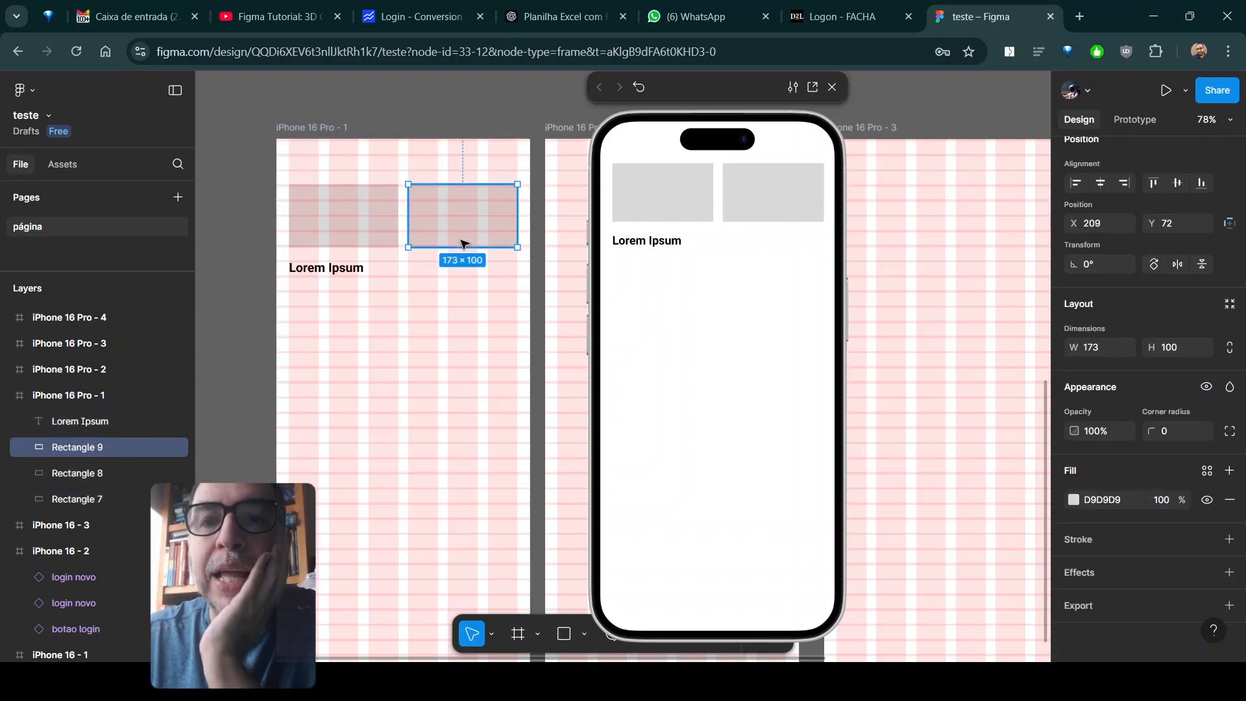
left_click_drag(460, 230, 460, 271)
left_click_drag(463, 286, 466, 310)
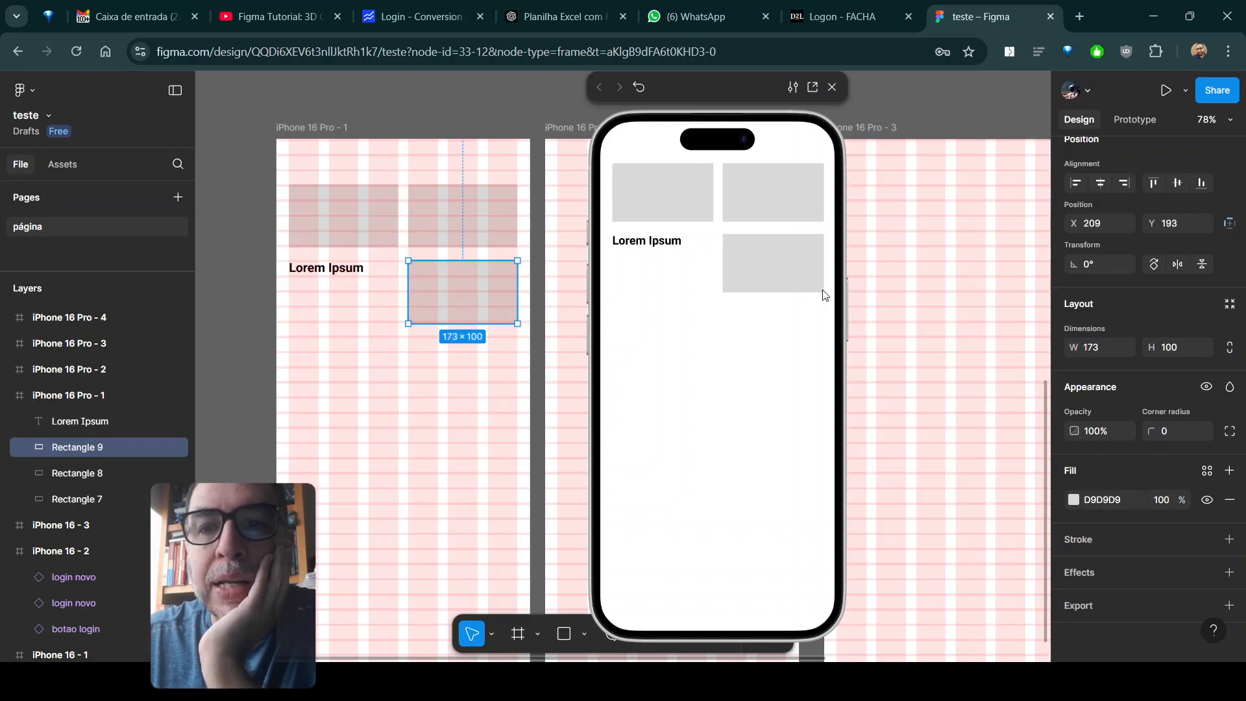
left_click(832, 87)
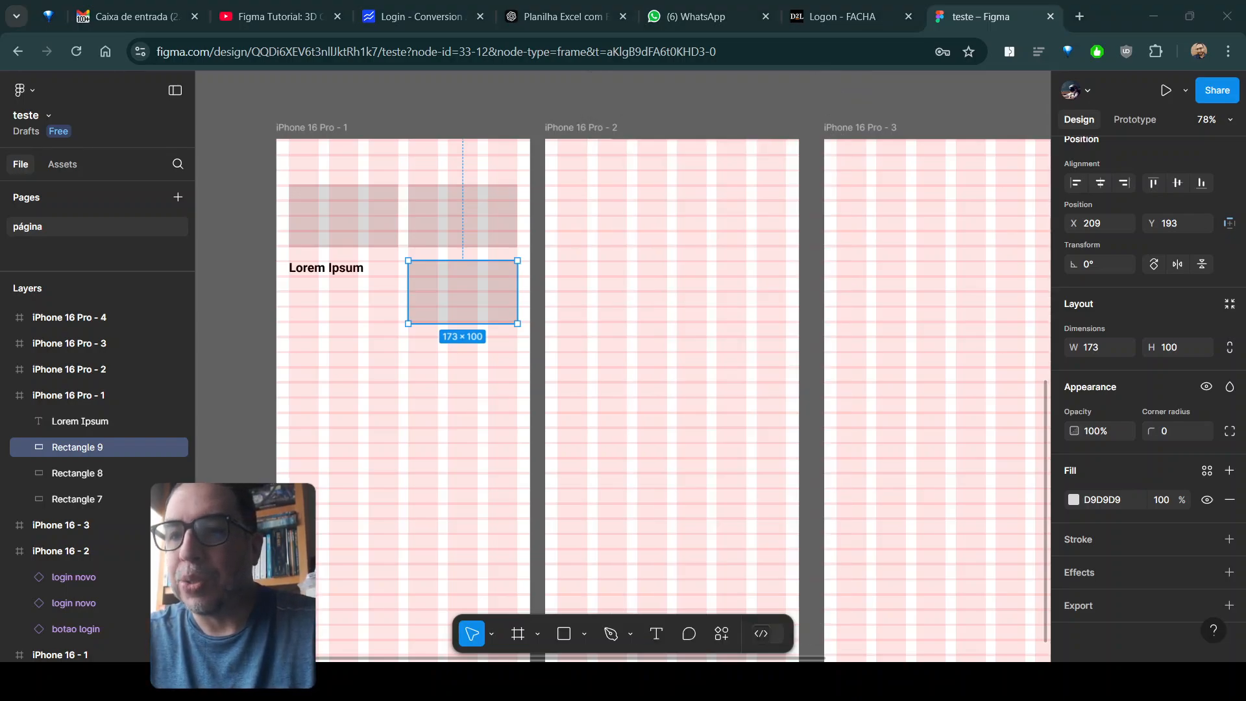